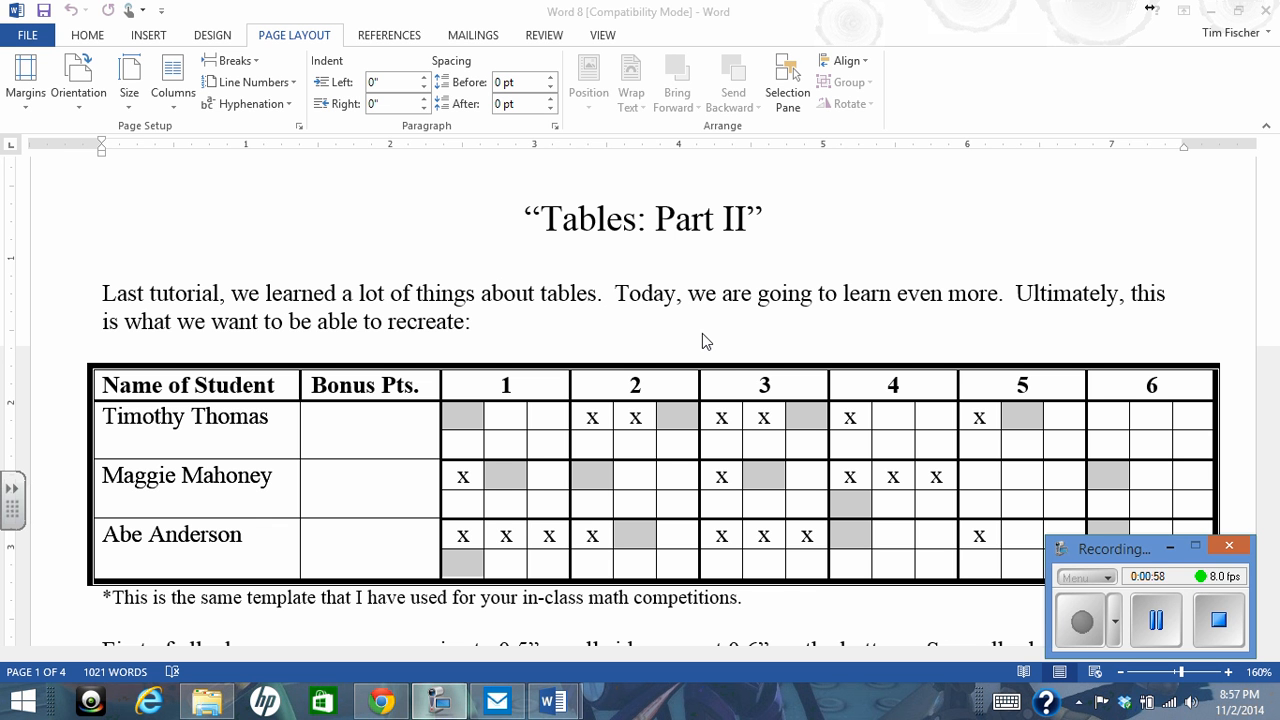
Read the tutorial document's instructions on the page margins and the 5 x 4 starting table
scroll(702, 341, down, 2)
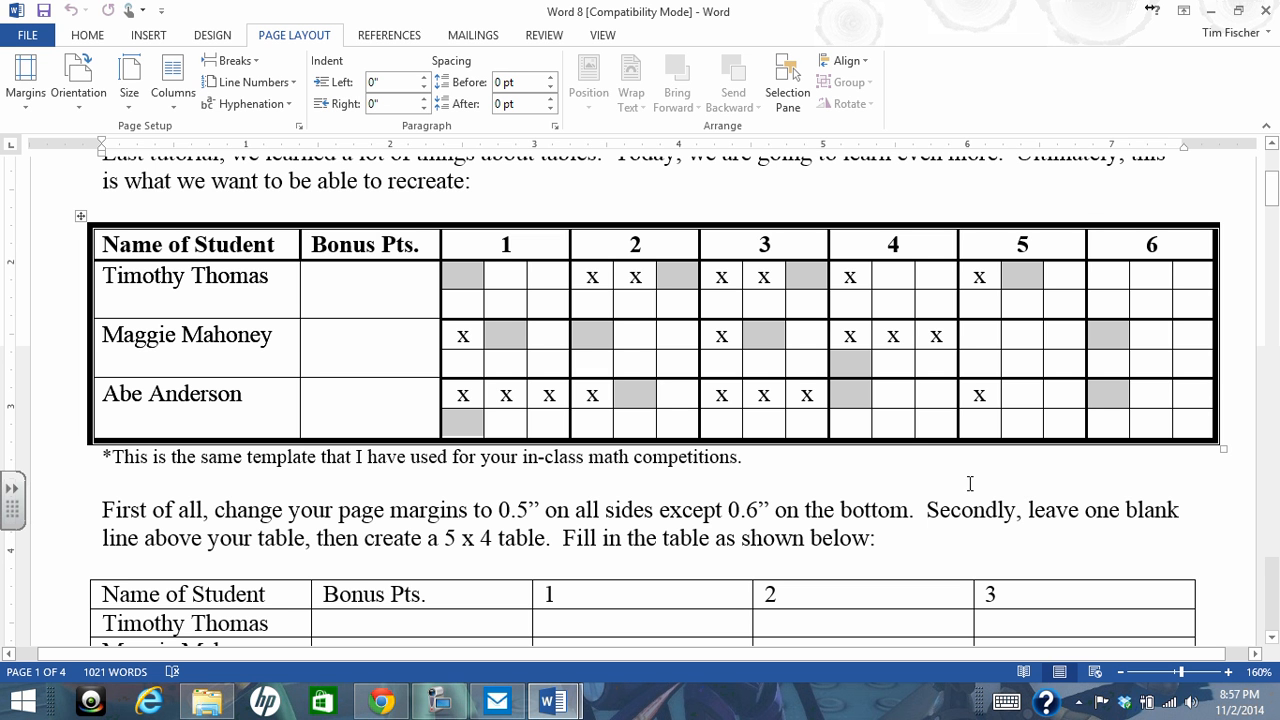
scroll(970, 484, down, 3)
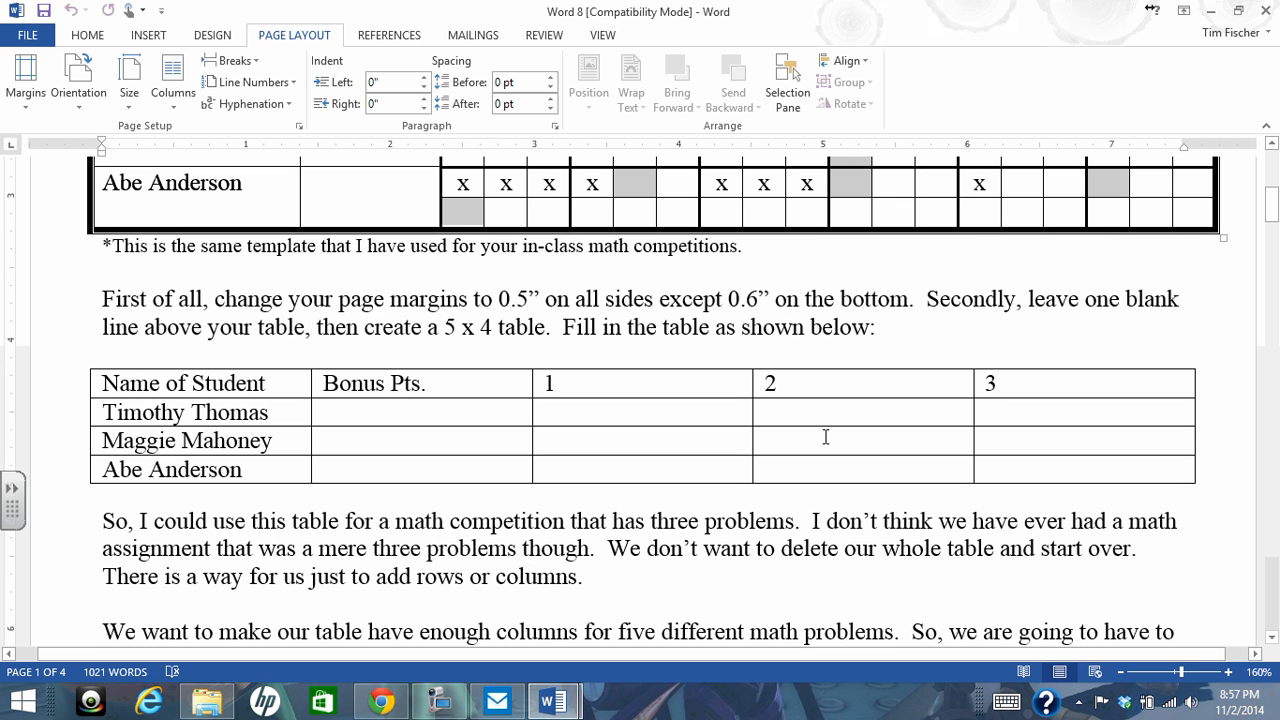
drag(102, 298, 1114, 329)
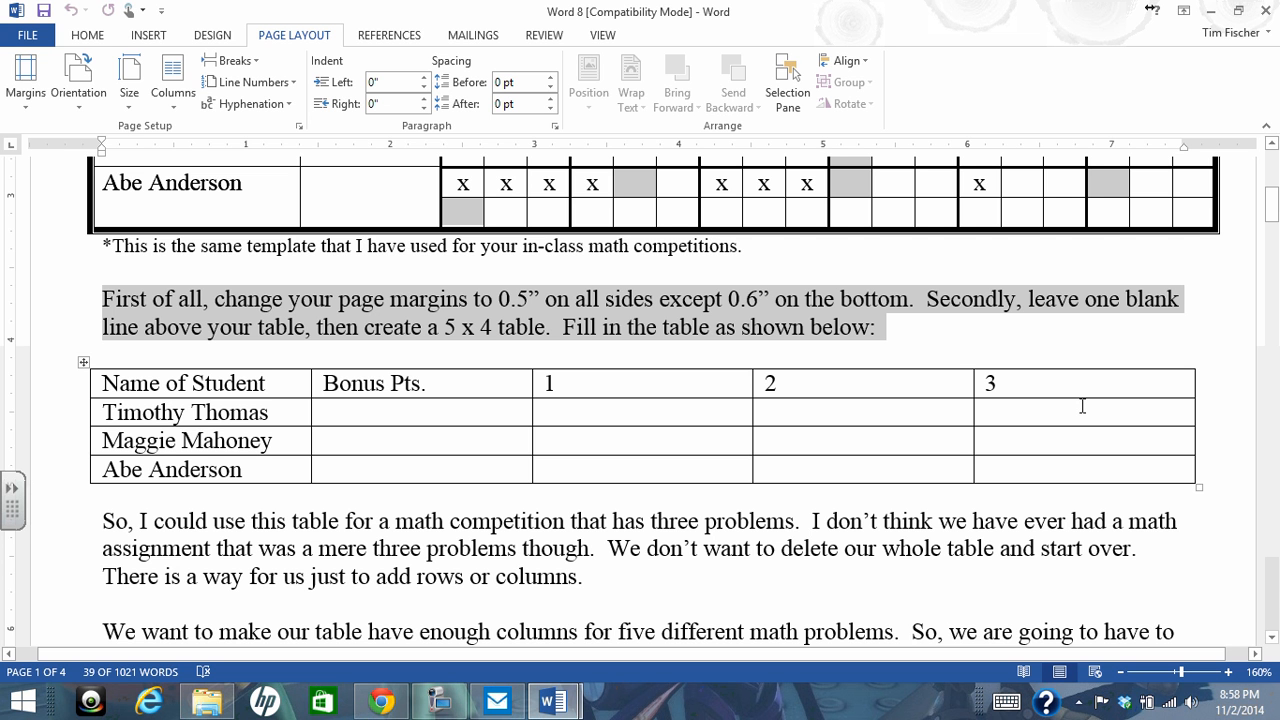
click(437, 710)
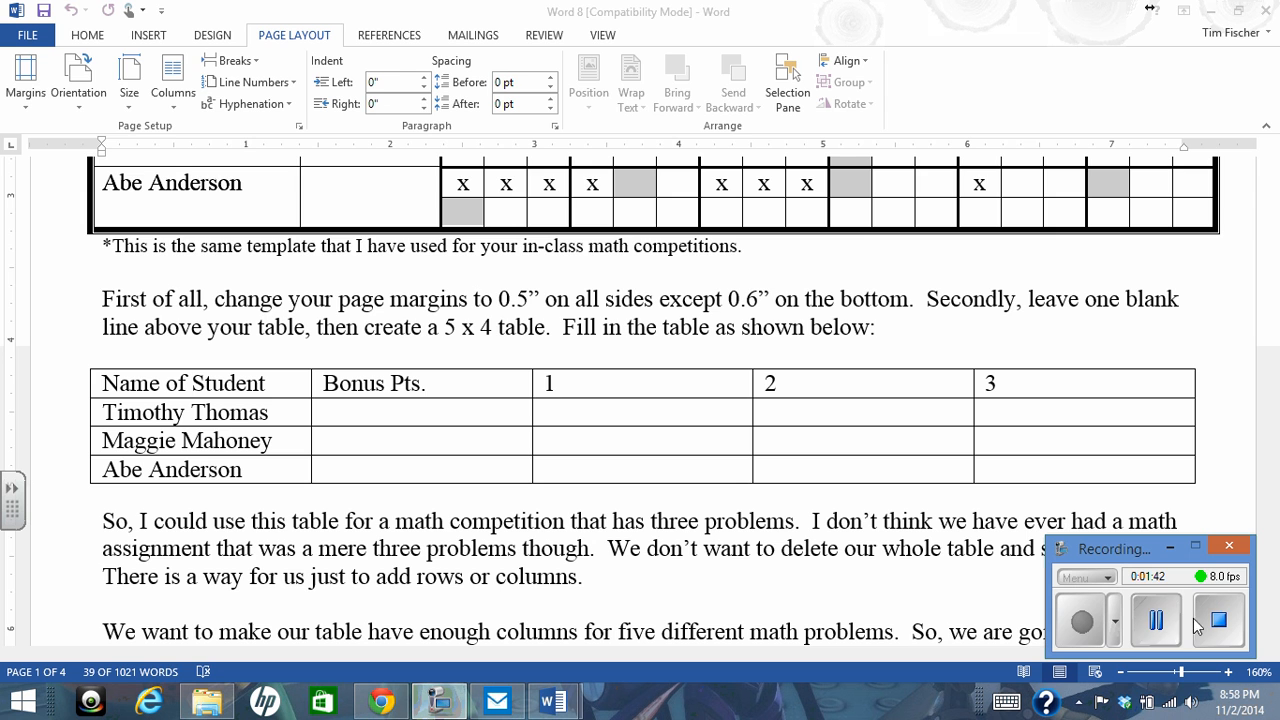
click(1160, 625)
click(1081, 625)
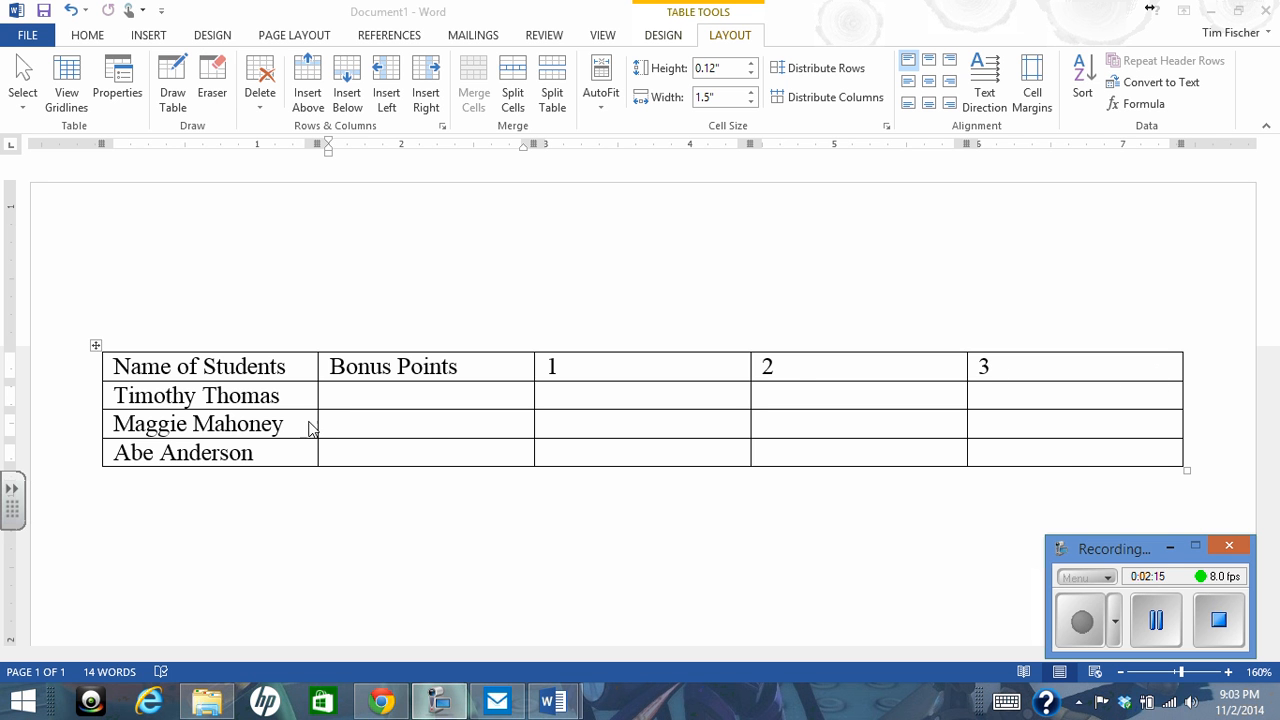
Insert two new columns to the right of the column headed 3 in the student table
click(1150, 369)
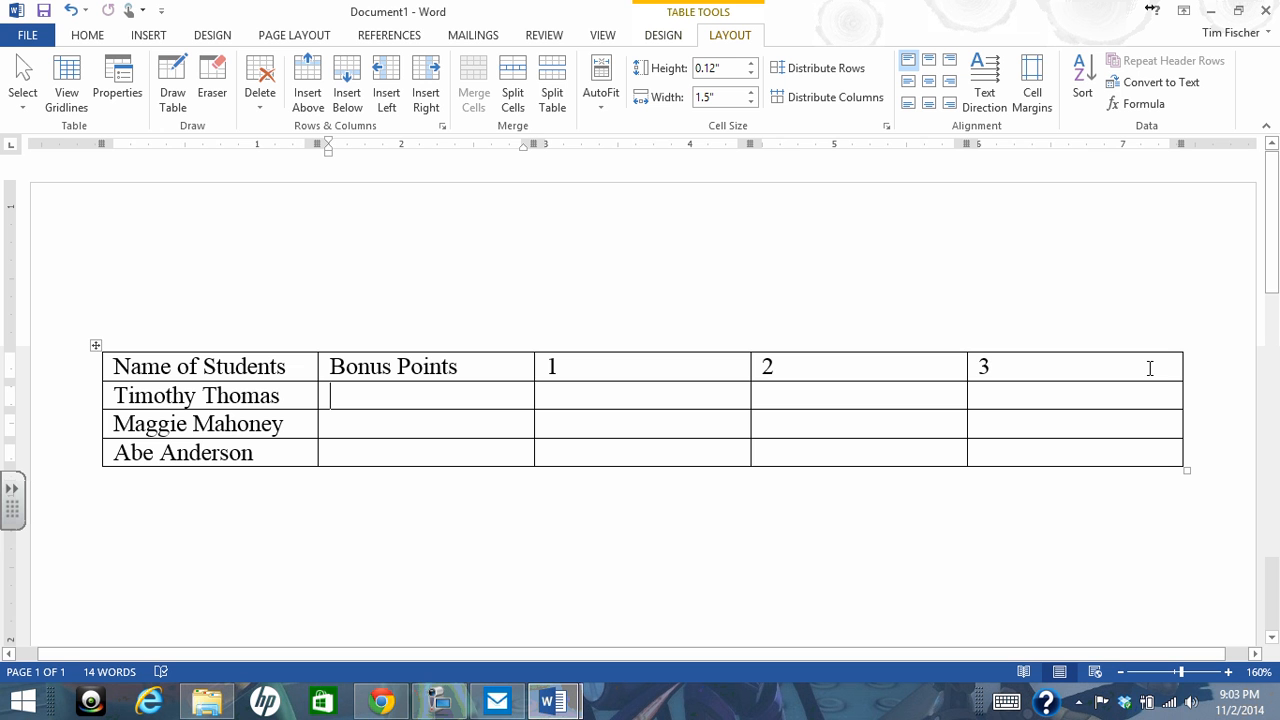
click(1150, 369)
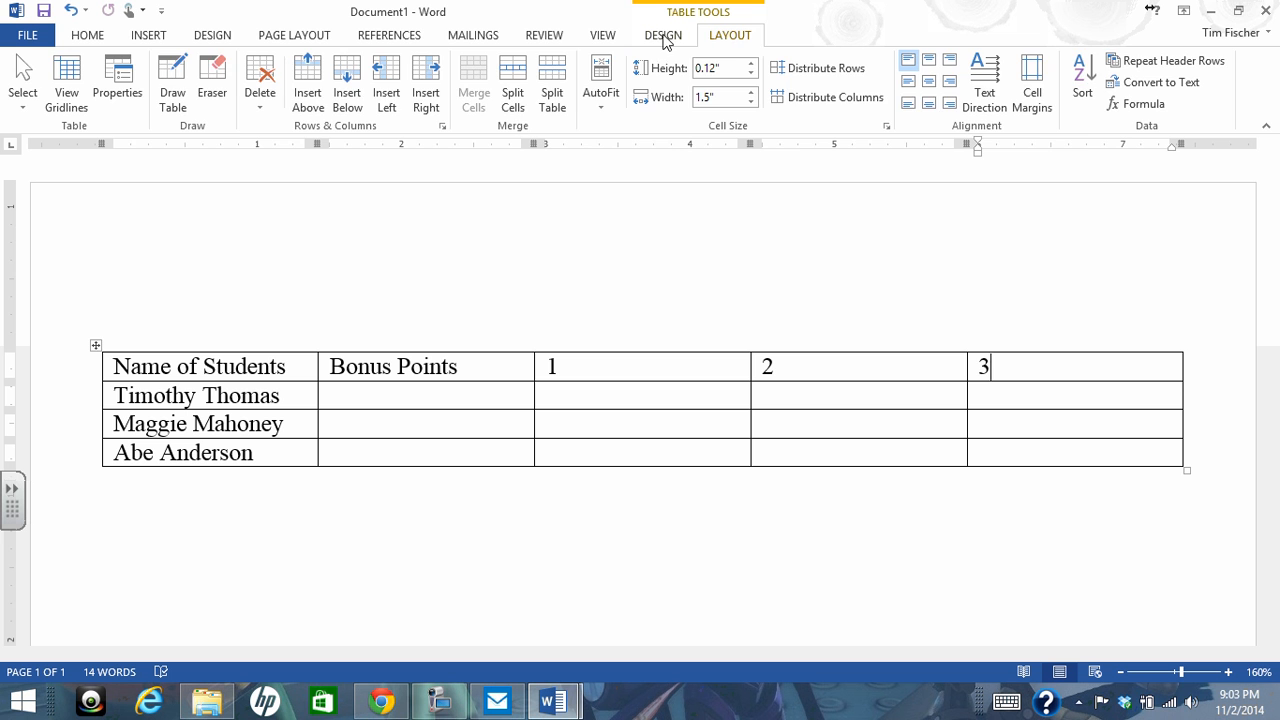
click(663, 38)
click(710, 38)
click(430, 80)
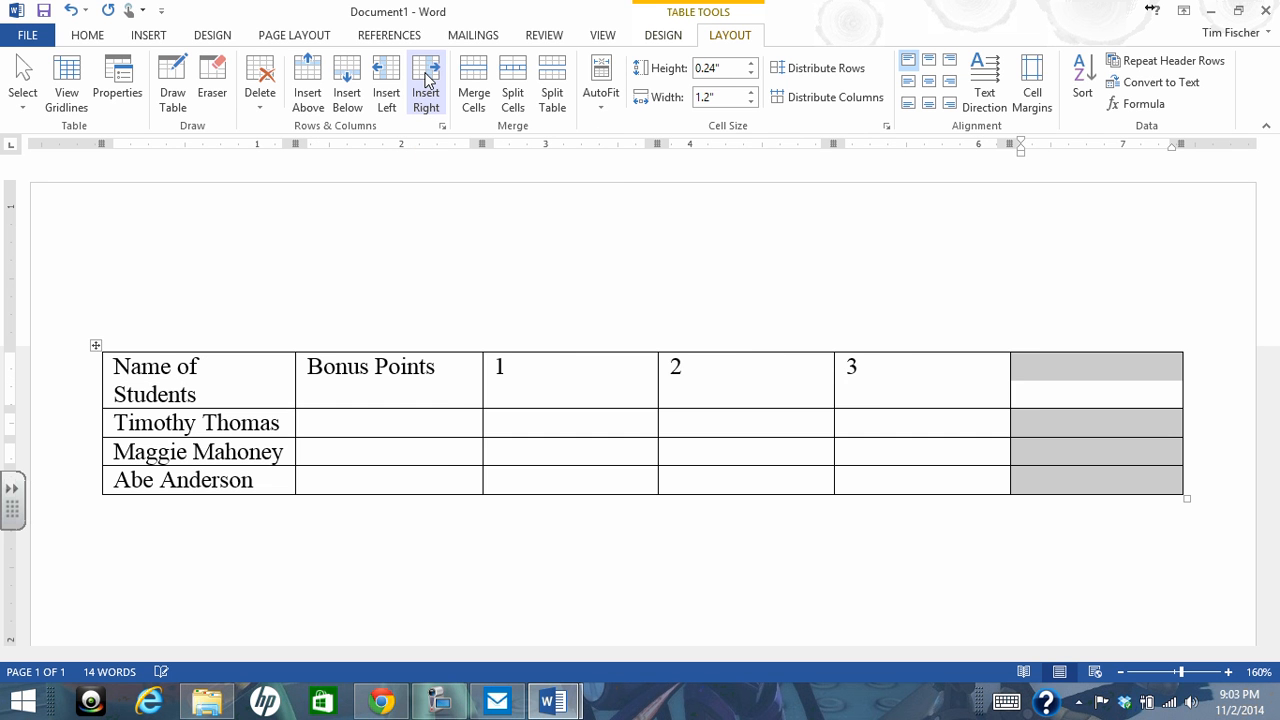
click(428, 82)
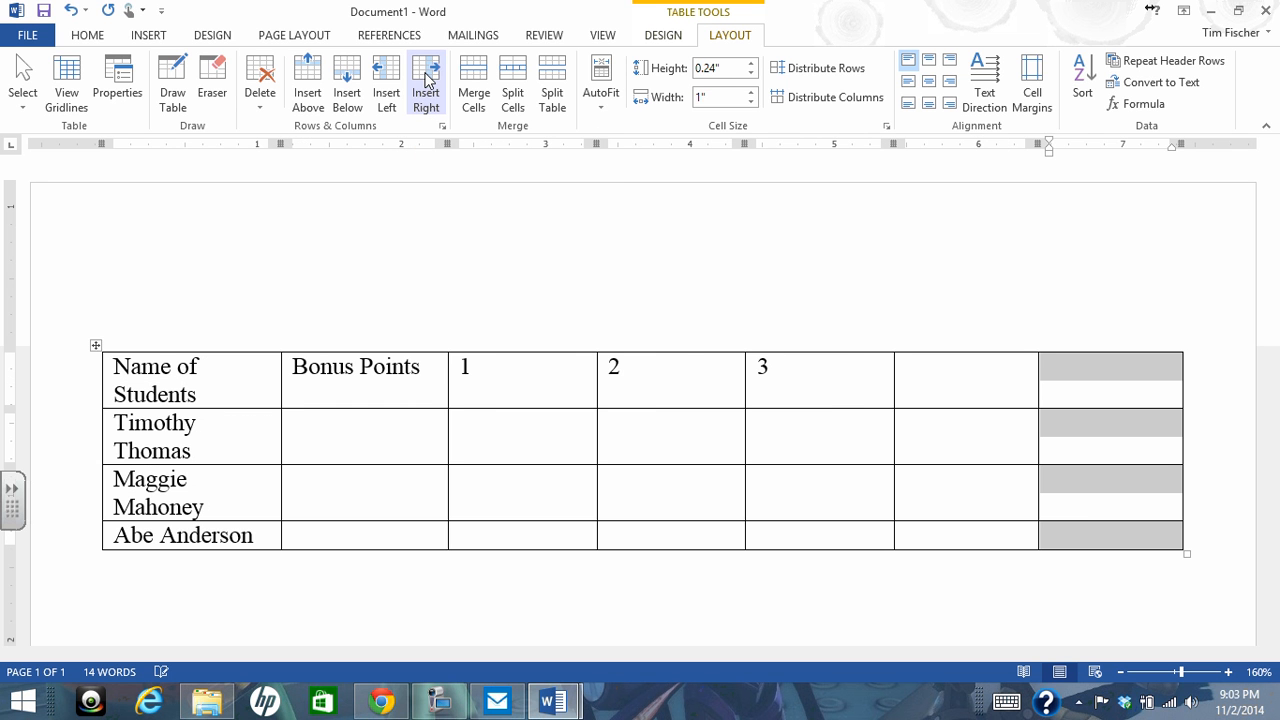
Enter 4 and 5 as the header labels of the two new empty columns
click(958, 376)
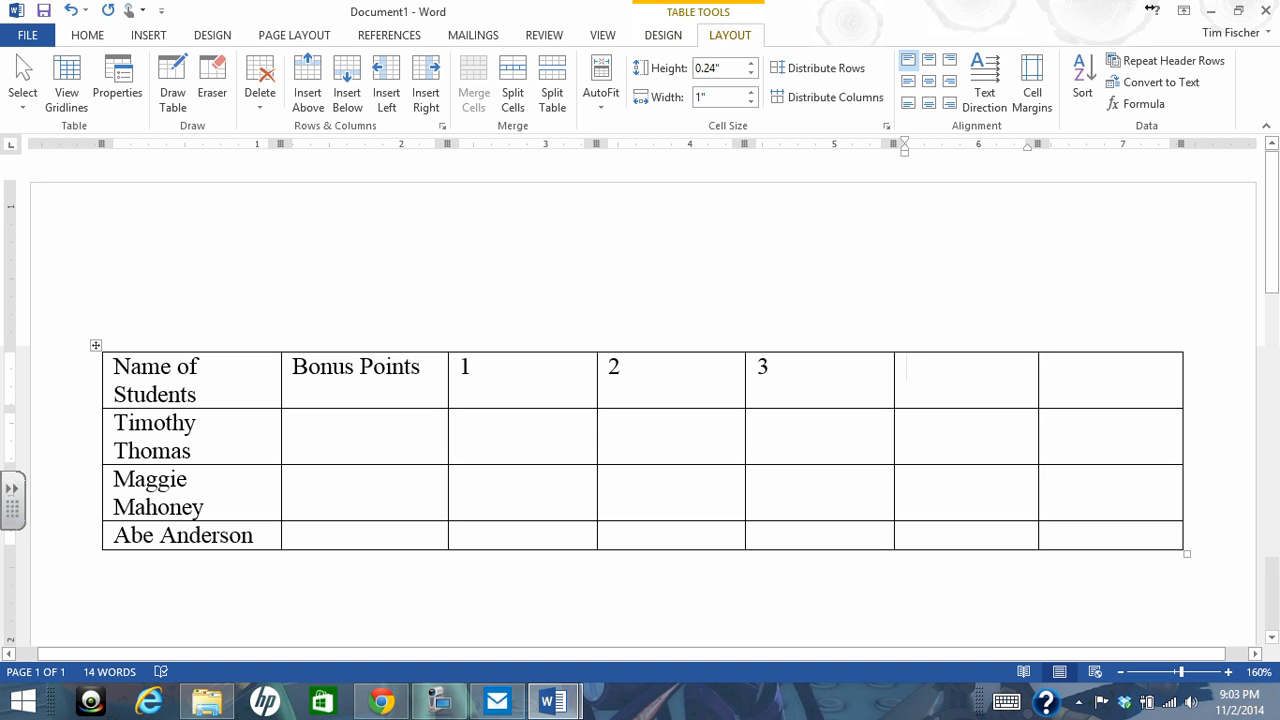
text(4)
key(Tab)
text(5)
click(440, 702)
Set the width of the Name of Students column to 1.4"
drag(110, 366, 243, 521)
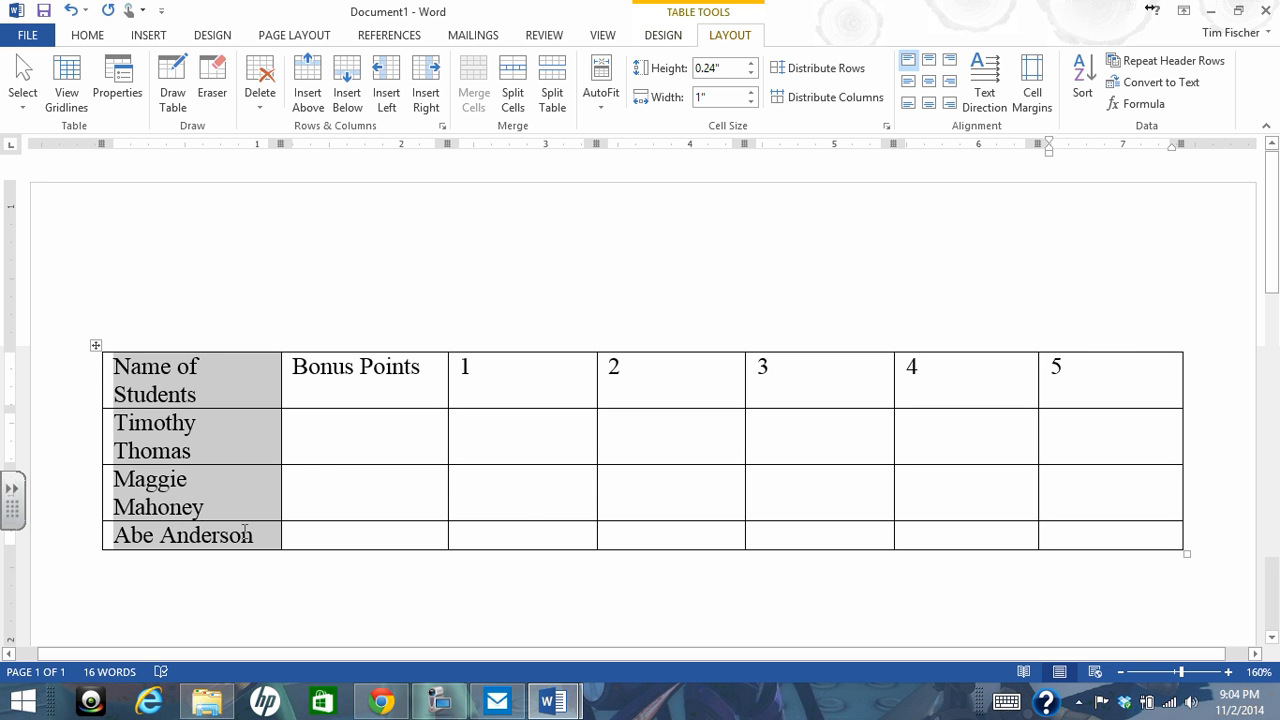
click(752, 93)
click(752, 93)
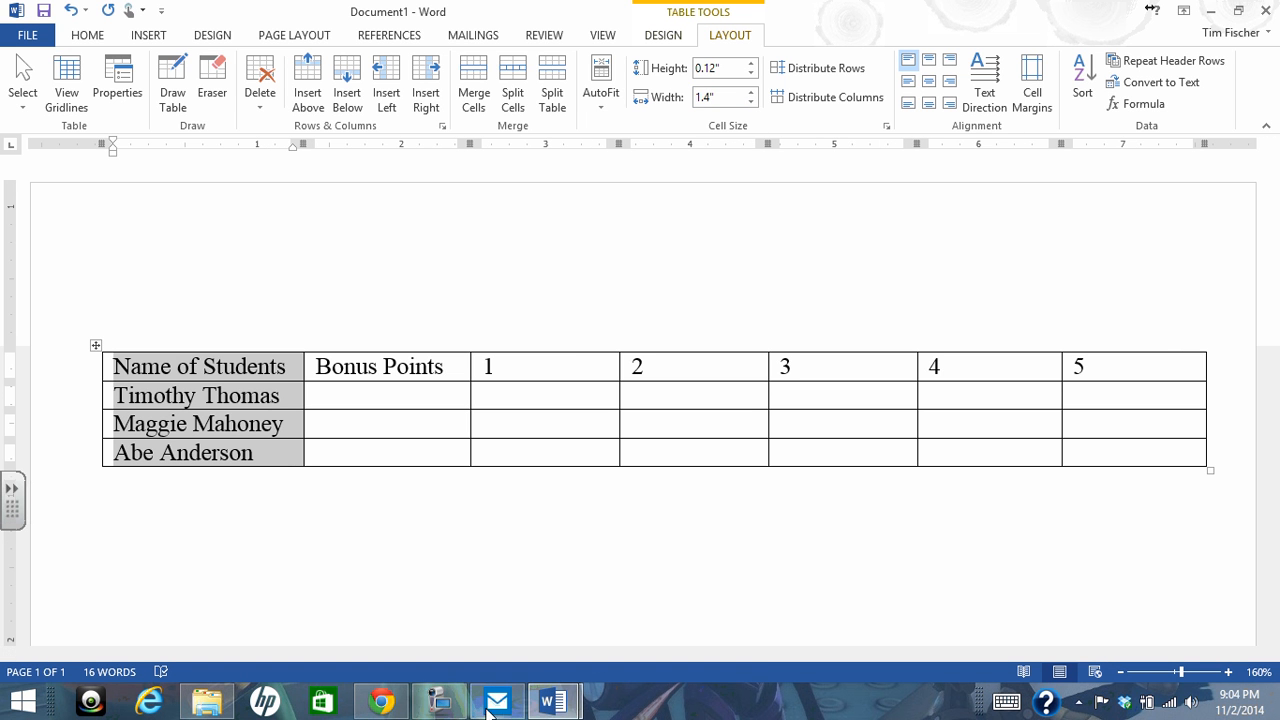
Check the Word 8 tutorial document for the column width instructions, then return to Document1
click(553, 701)
click(521, 645)
scroll(429, 500, up, 3)
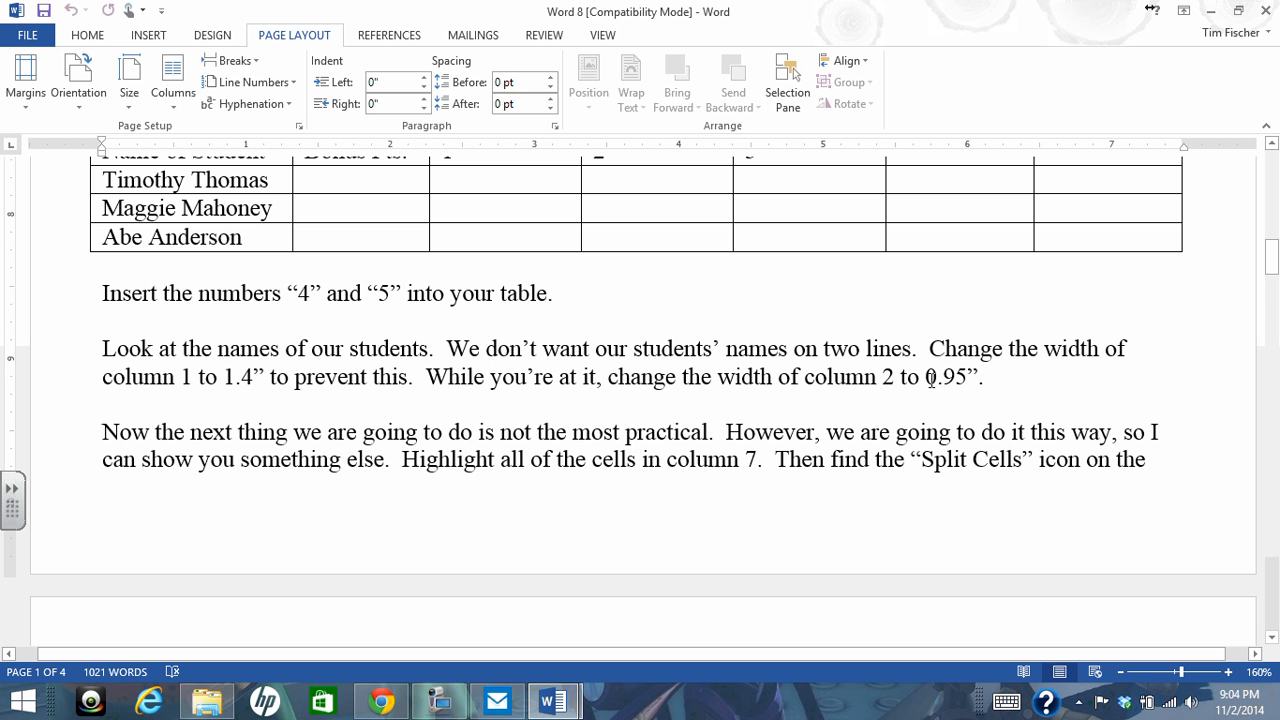
mouse_move(556, 700)
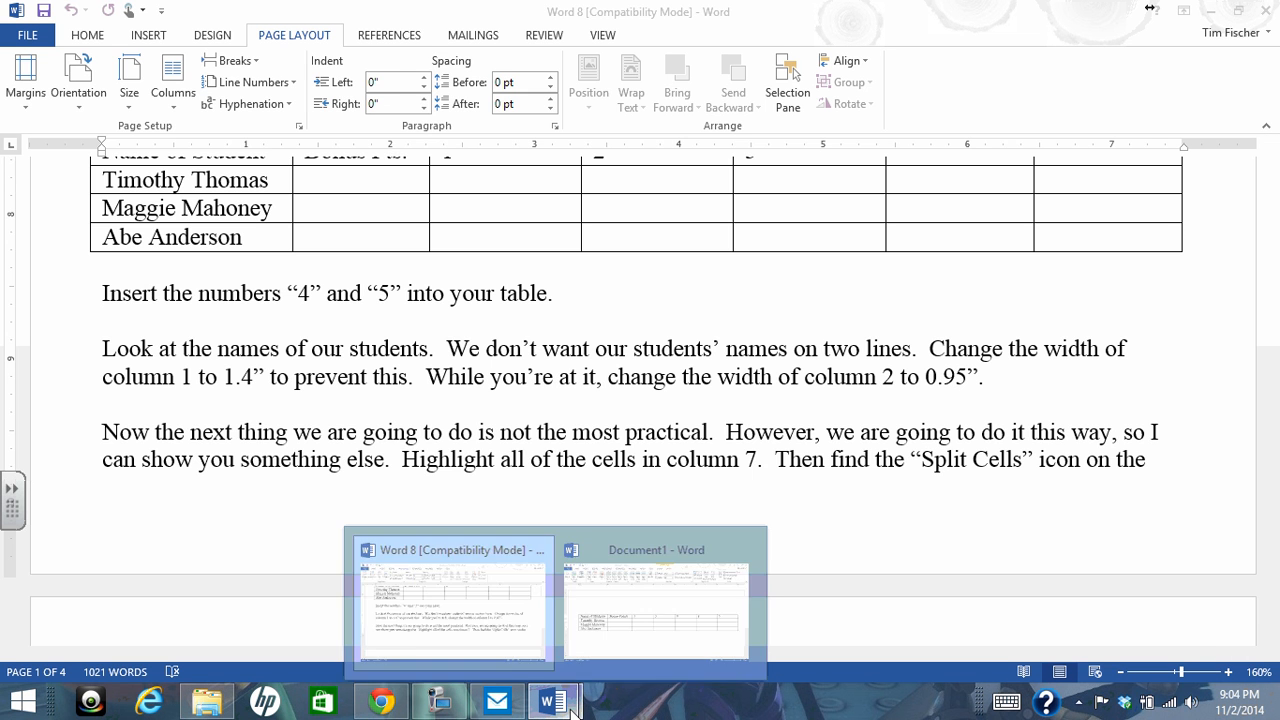
click(615, 615)
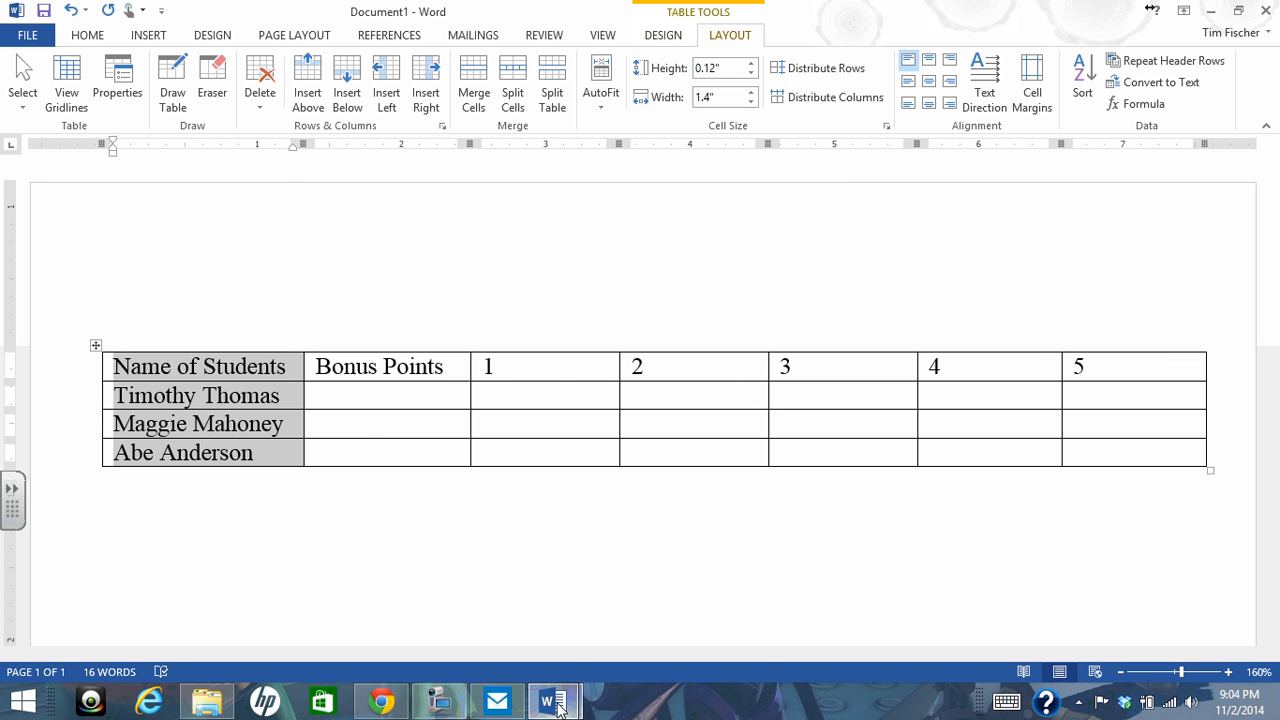
mouse_move(553, 702)
click(505, 648)
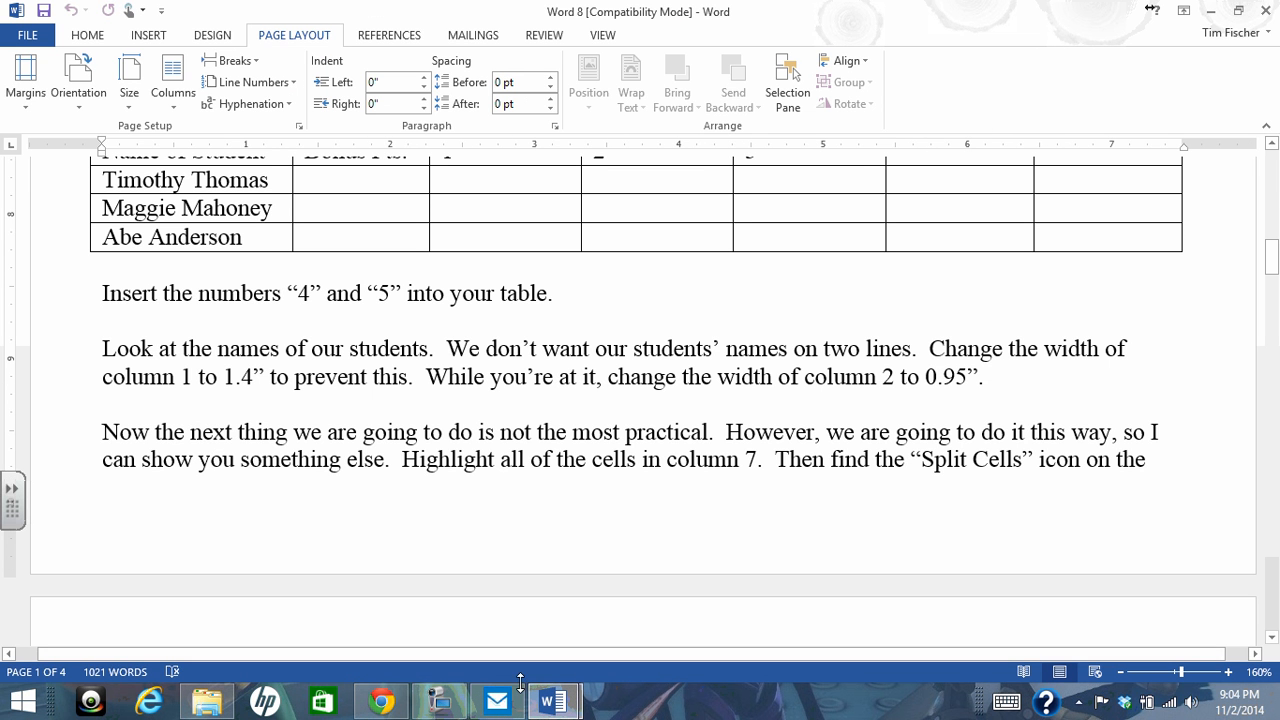
mouse_move(561, 712)
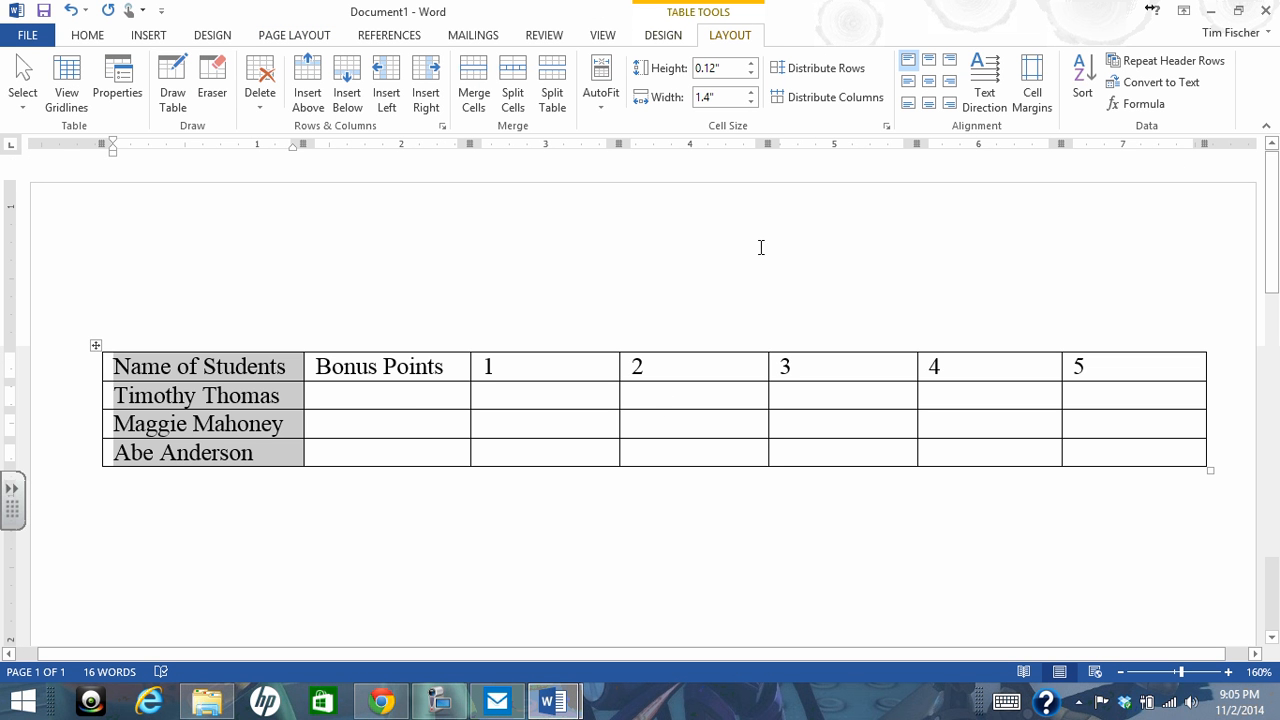
Set the width of the Bonus Points column to 0.95"
drag(320, 366, 440, 455)
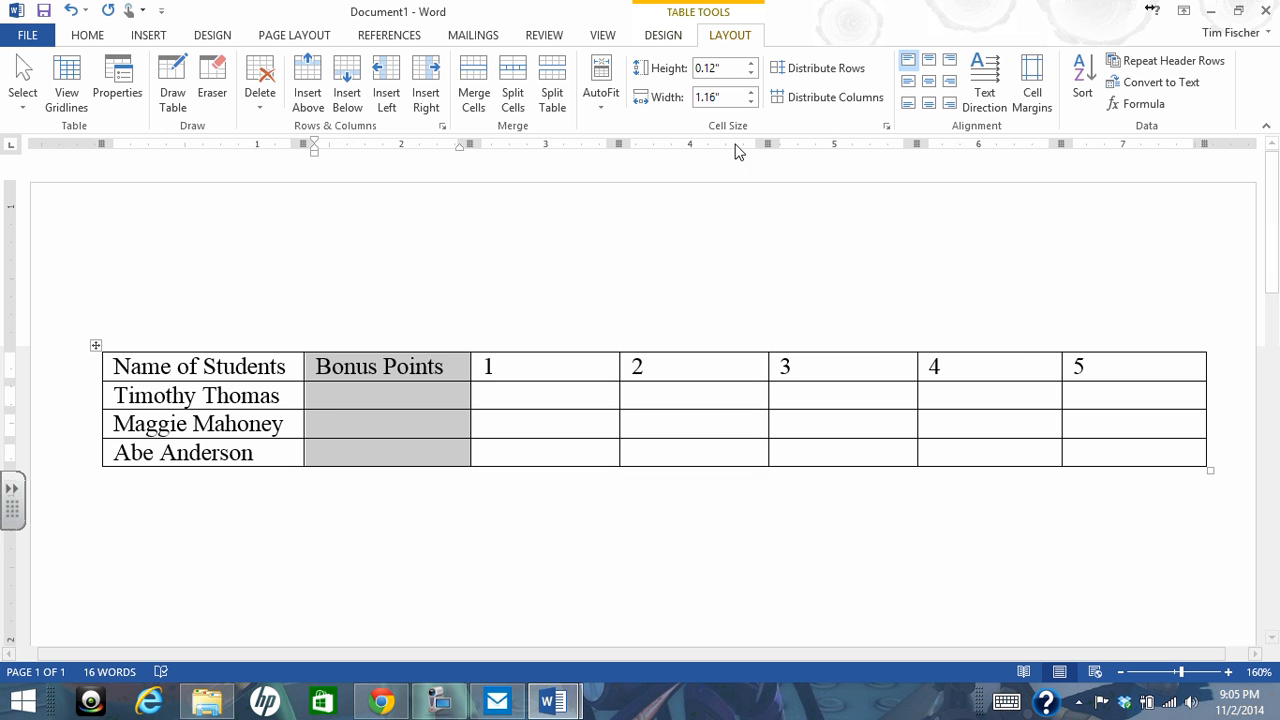
click(750, 102)
click(750, 102)
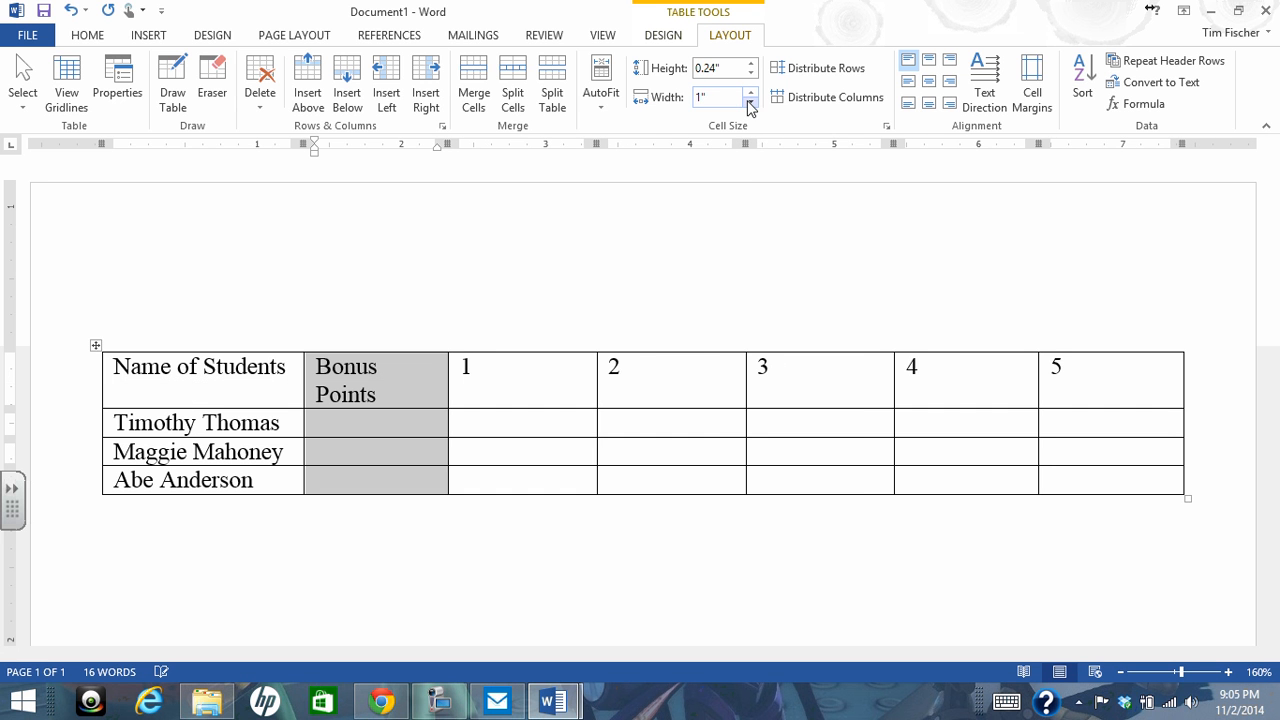
click(750, 102)
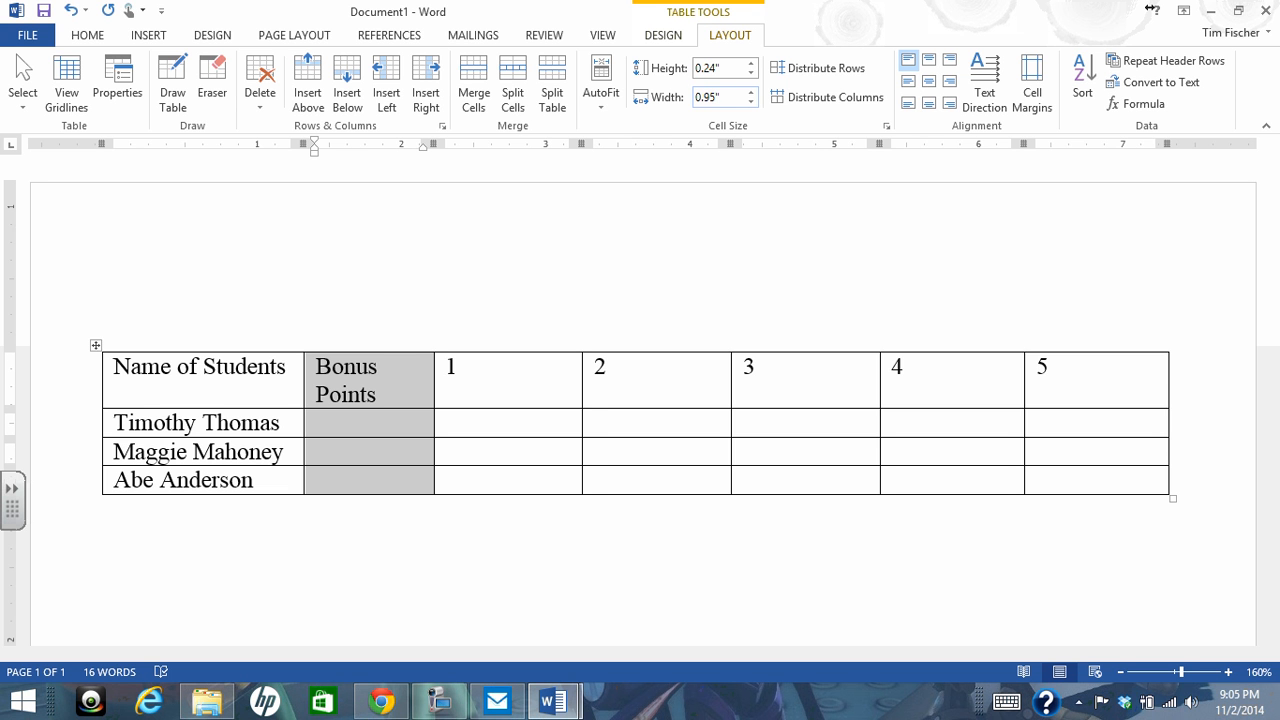
key(Return)
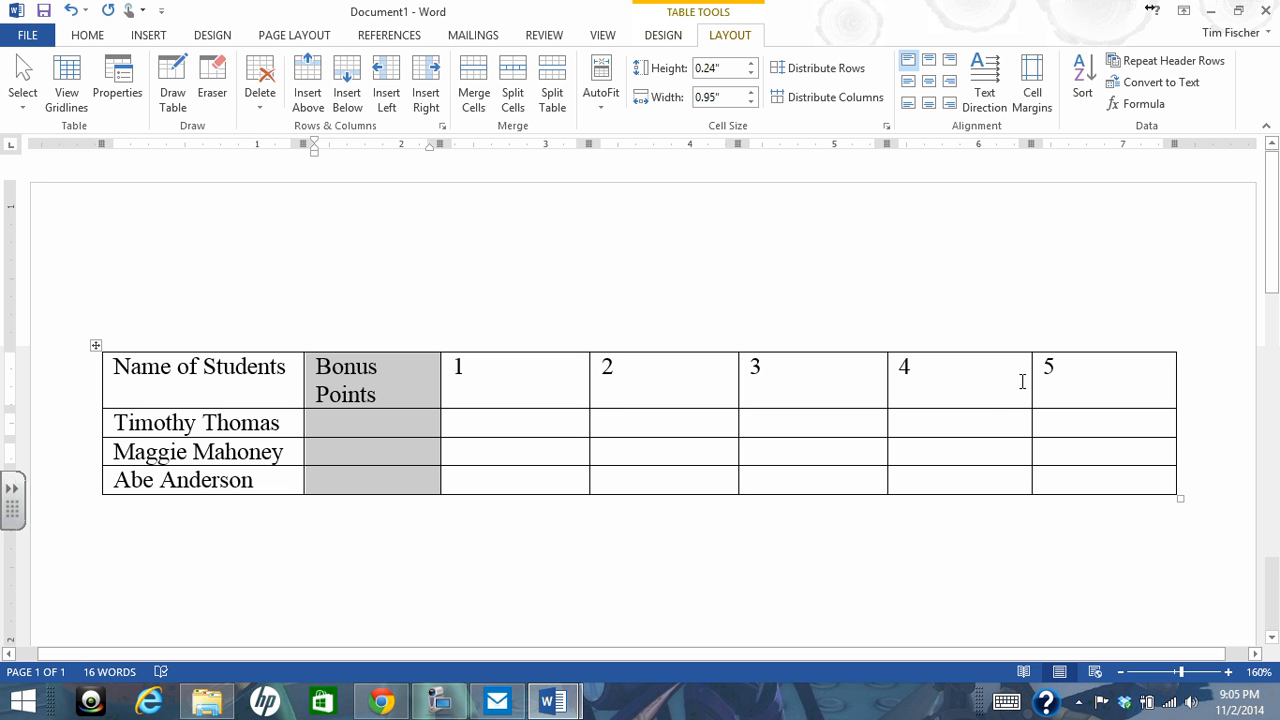
Split all cells of the column headed 5 into 2 columns and 4 rows, merging the cells before the split
drag(1047, 368, 1130, 468)
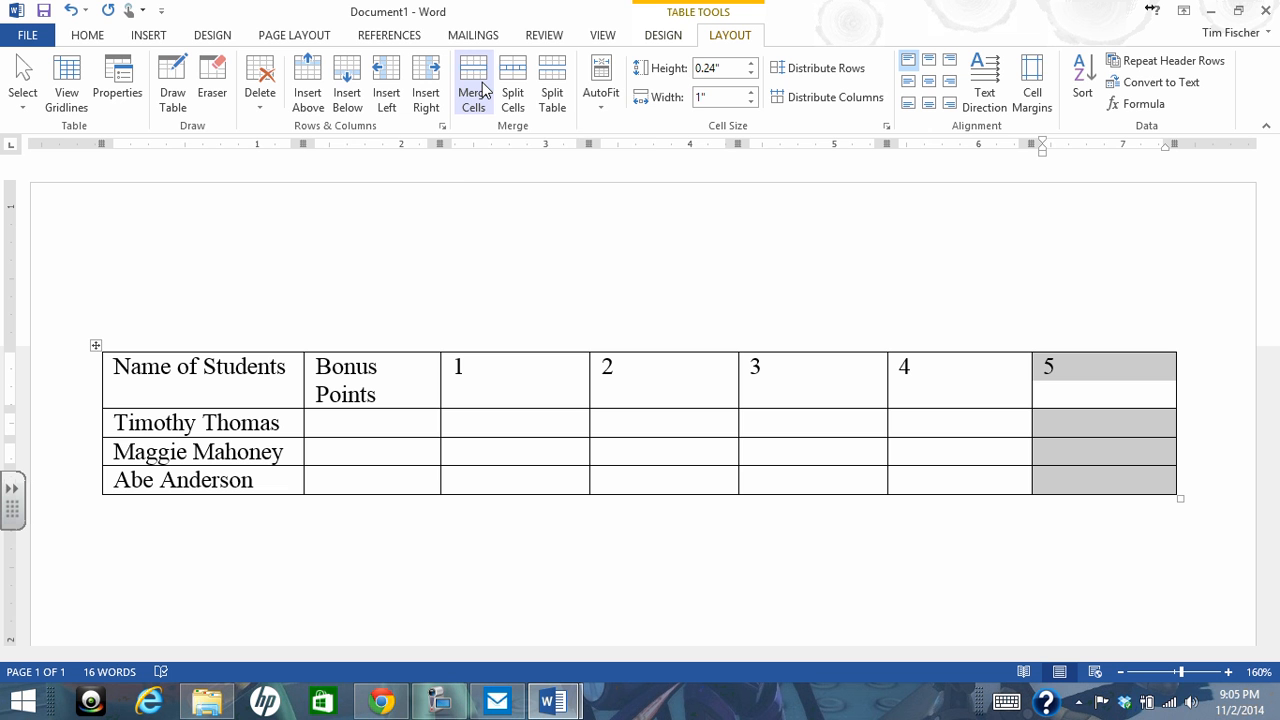
click(517, 88)
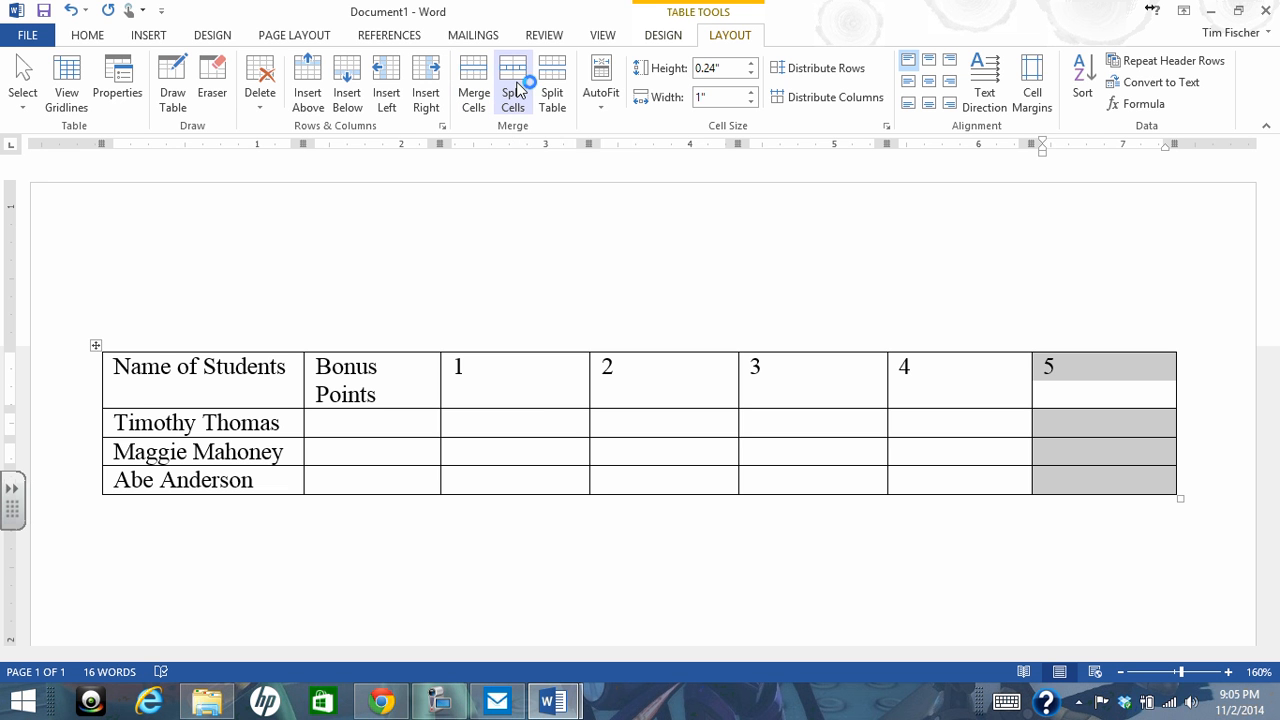
click(518, 88)
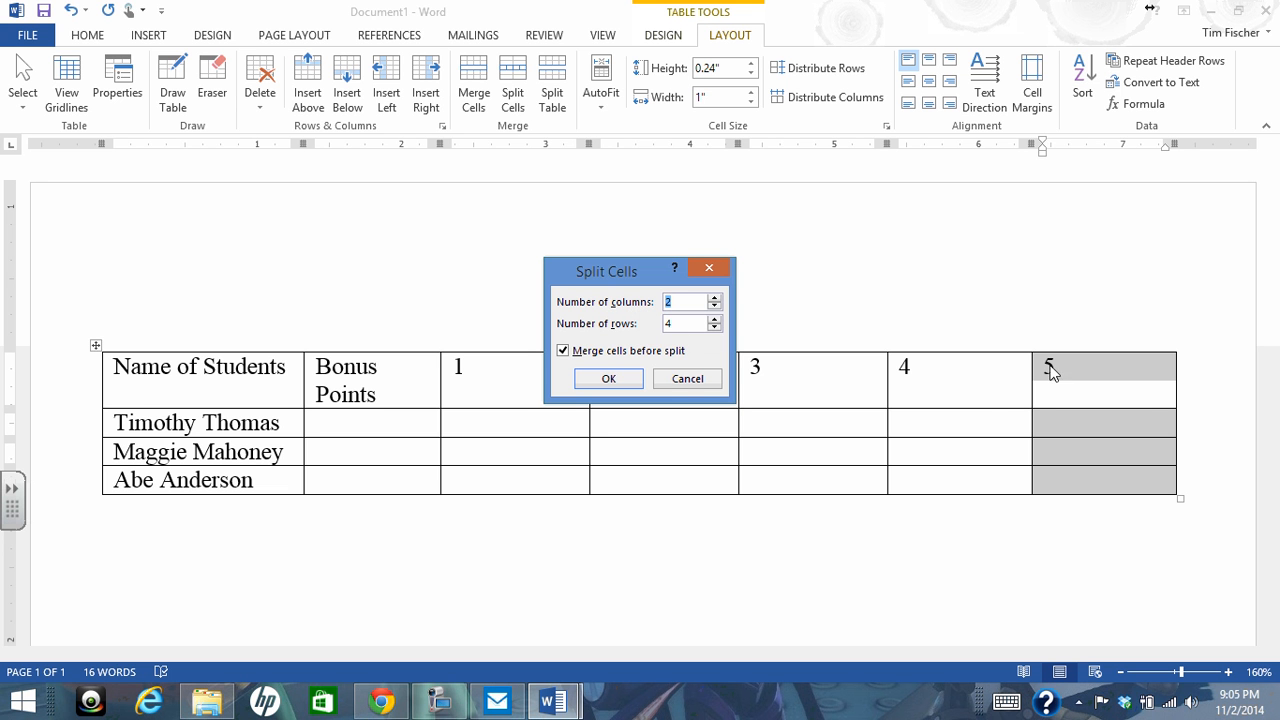
click(610, 379)
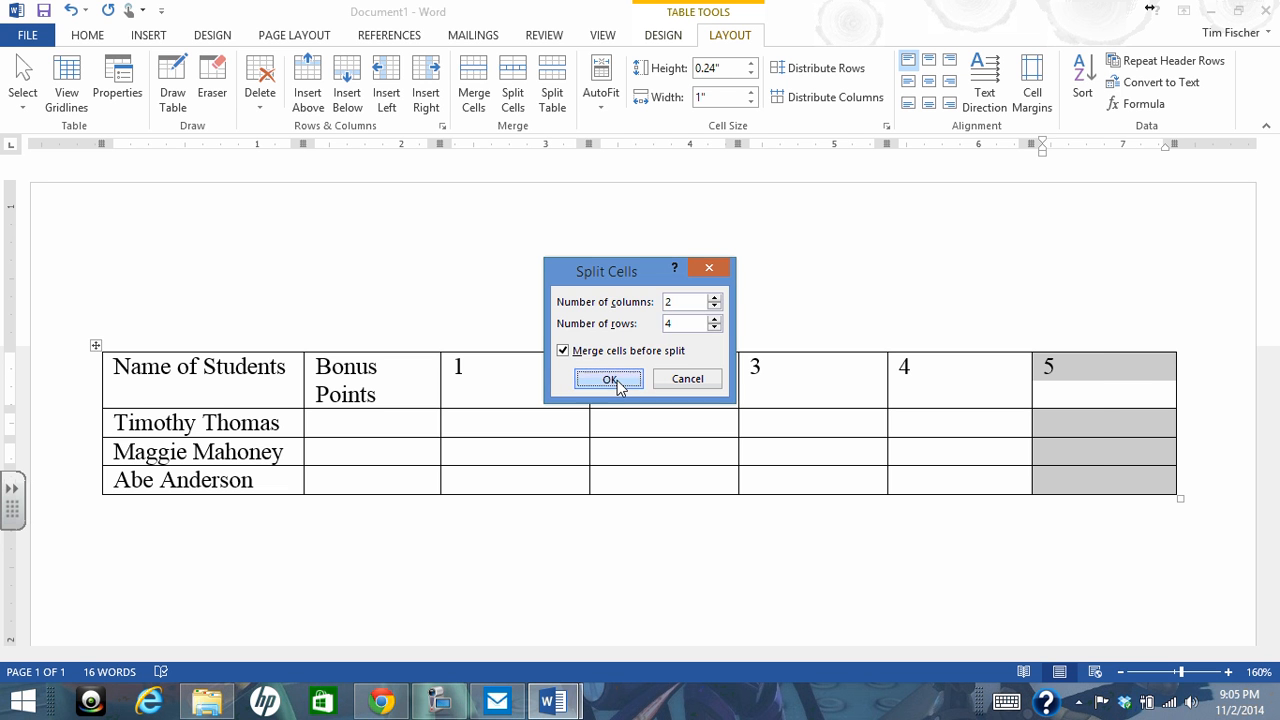
Enter 6 as the header of the last column created by the split
click(1086, 462)
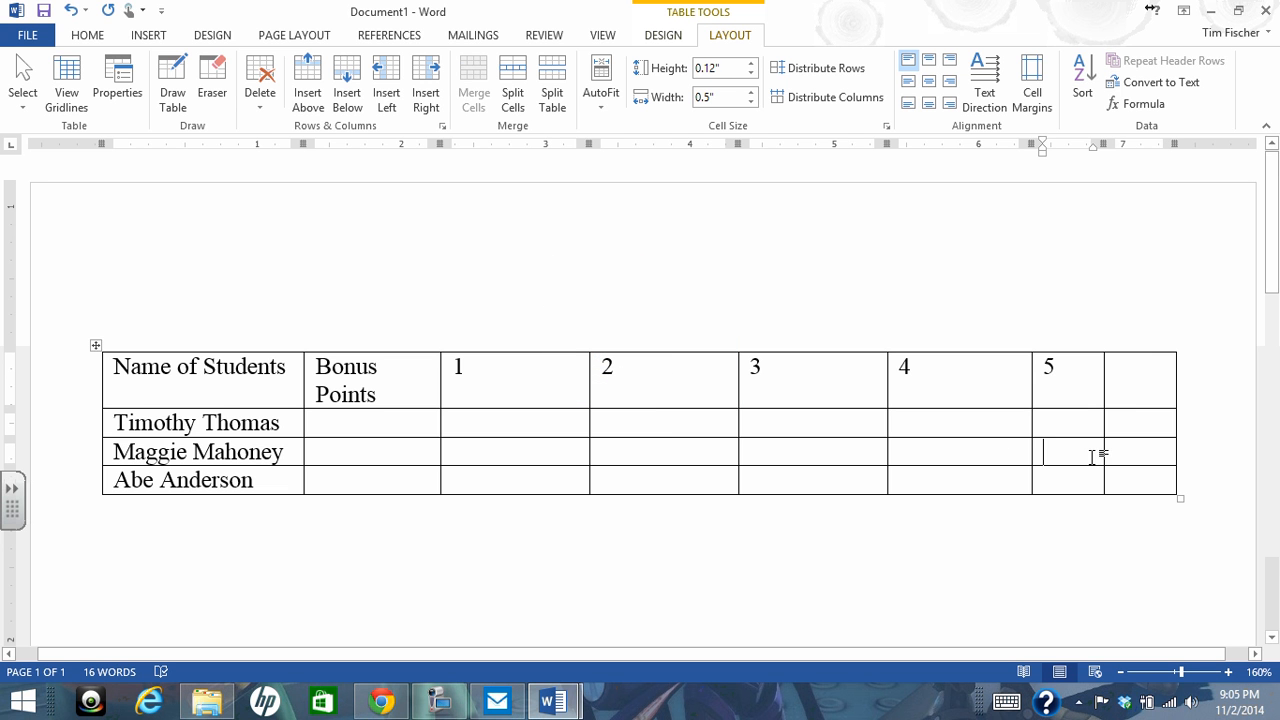
click(1121, 381)
text(6)
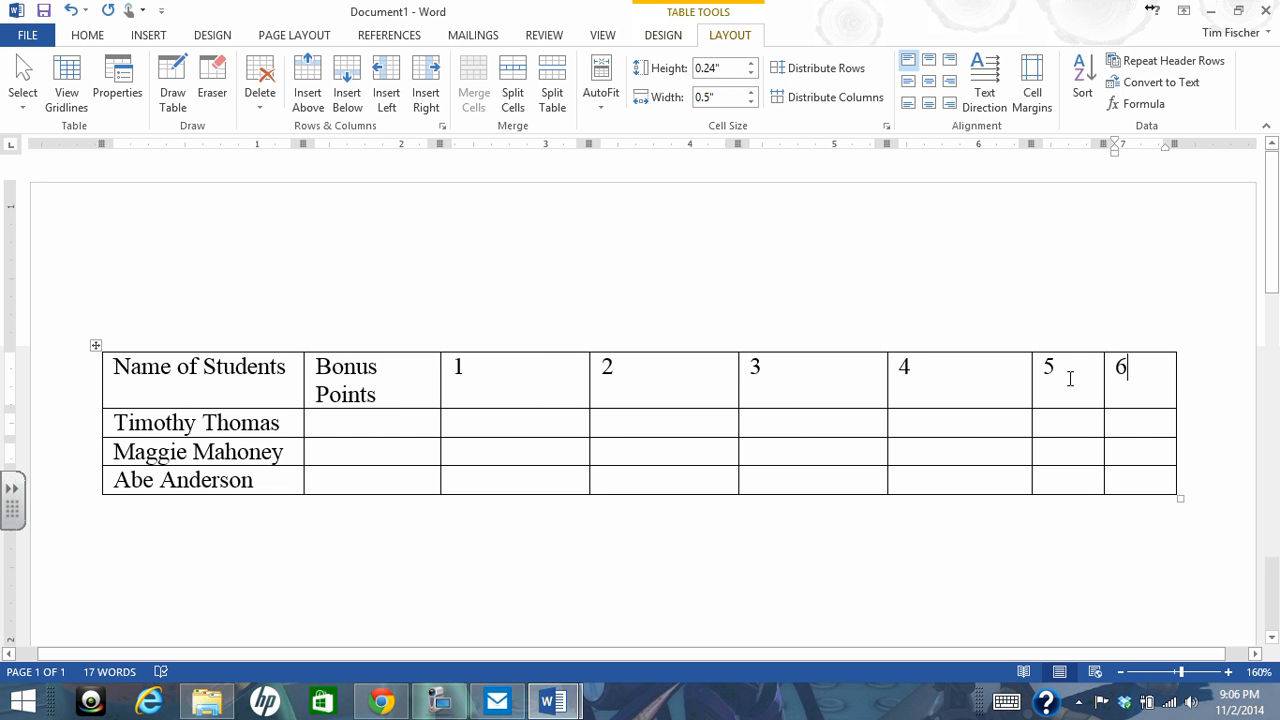
Distribute the widths of the columns headed 1 through 6 equally
drag(489, 374, 1140, 478)
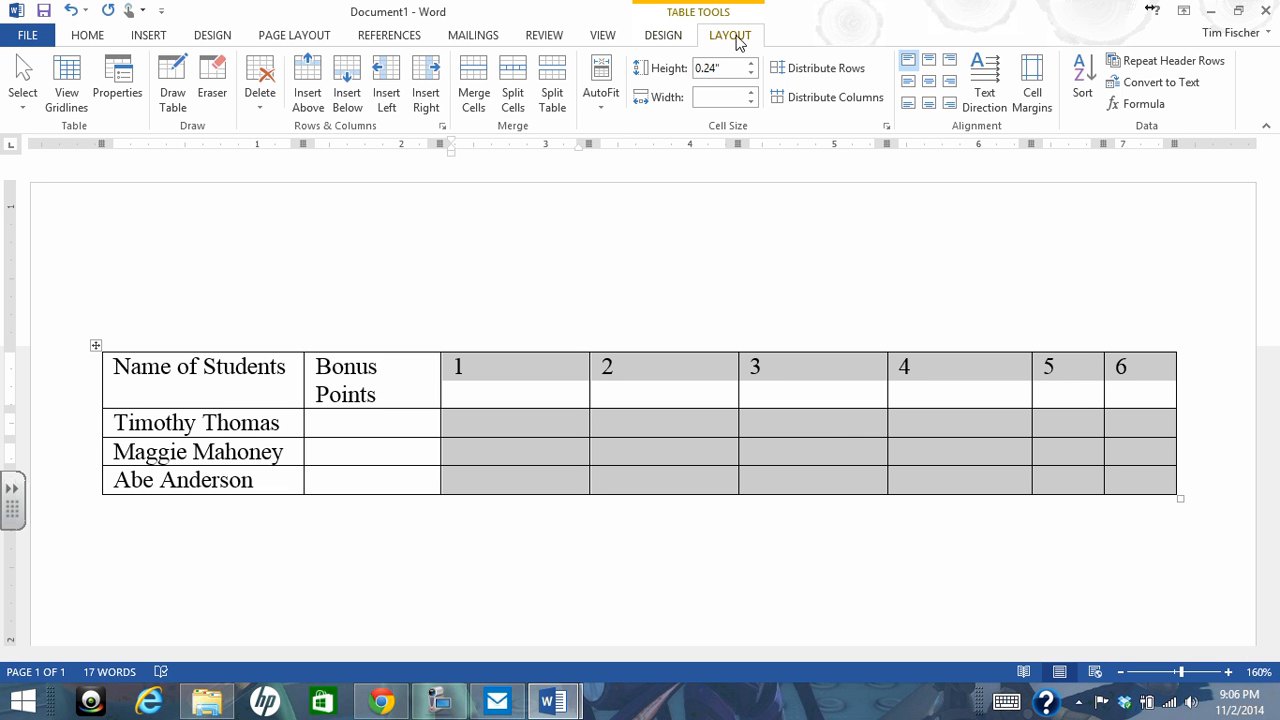
click(817, 106)
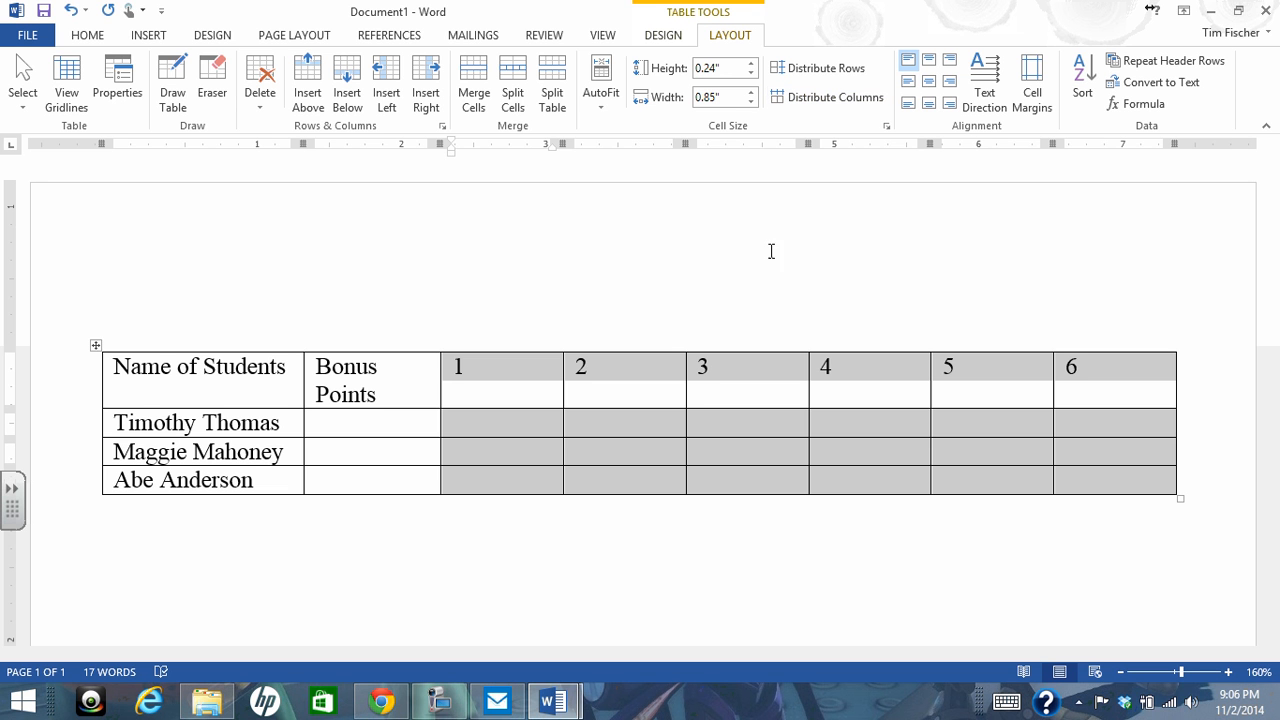
click(440, 700)
click(1160, 624)
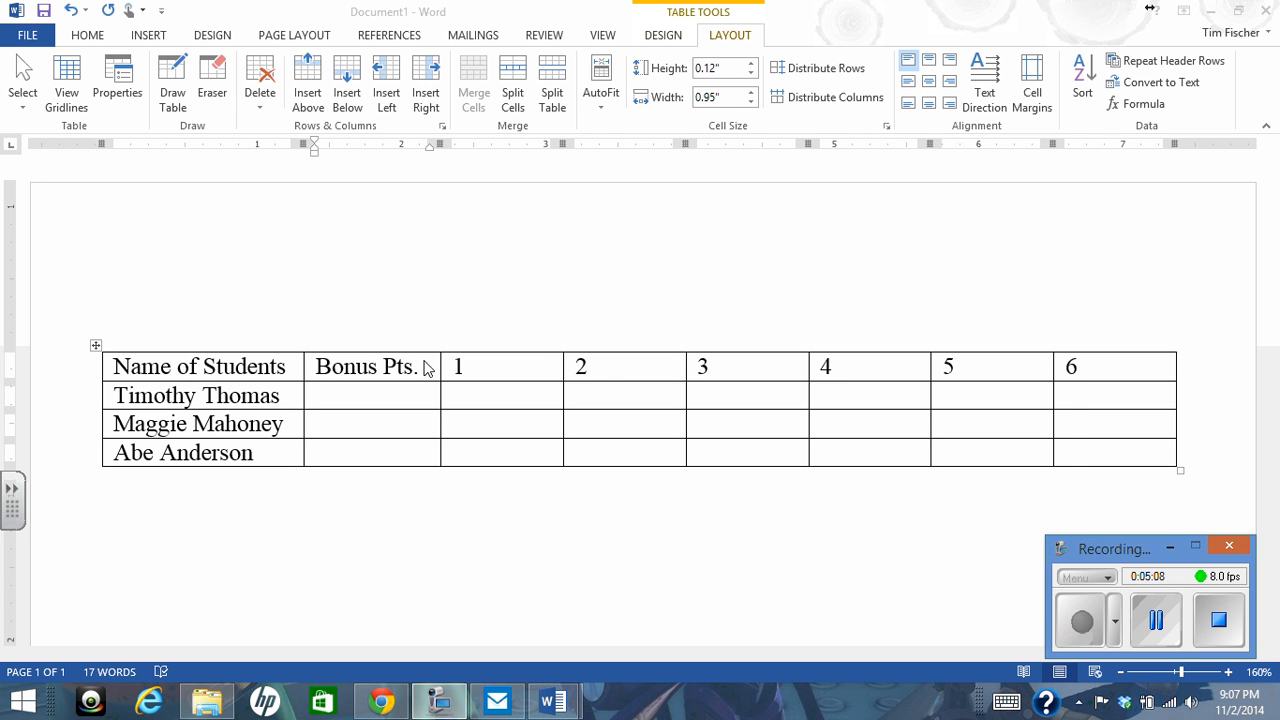
Set the row height of the three student rows below the header to 0.35"
drag(420, 366, 325, 378)
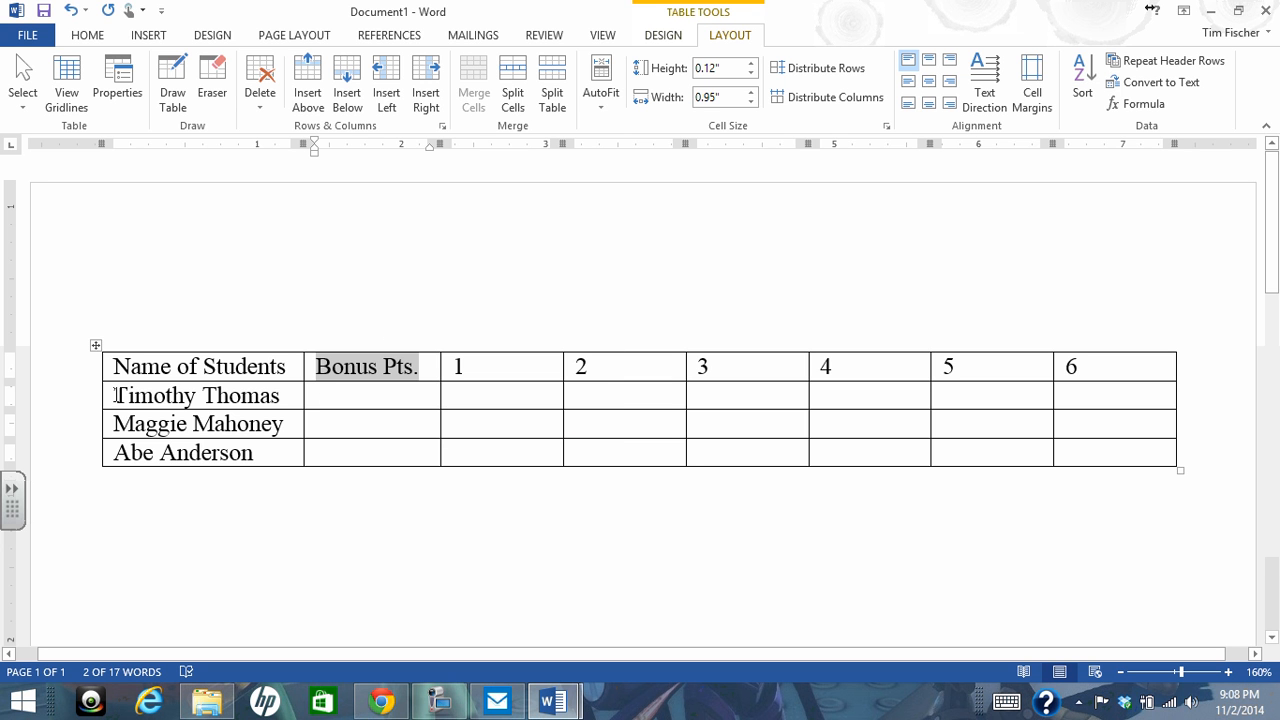
drag(115, 395, 1114, 448)
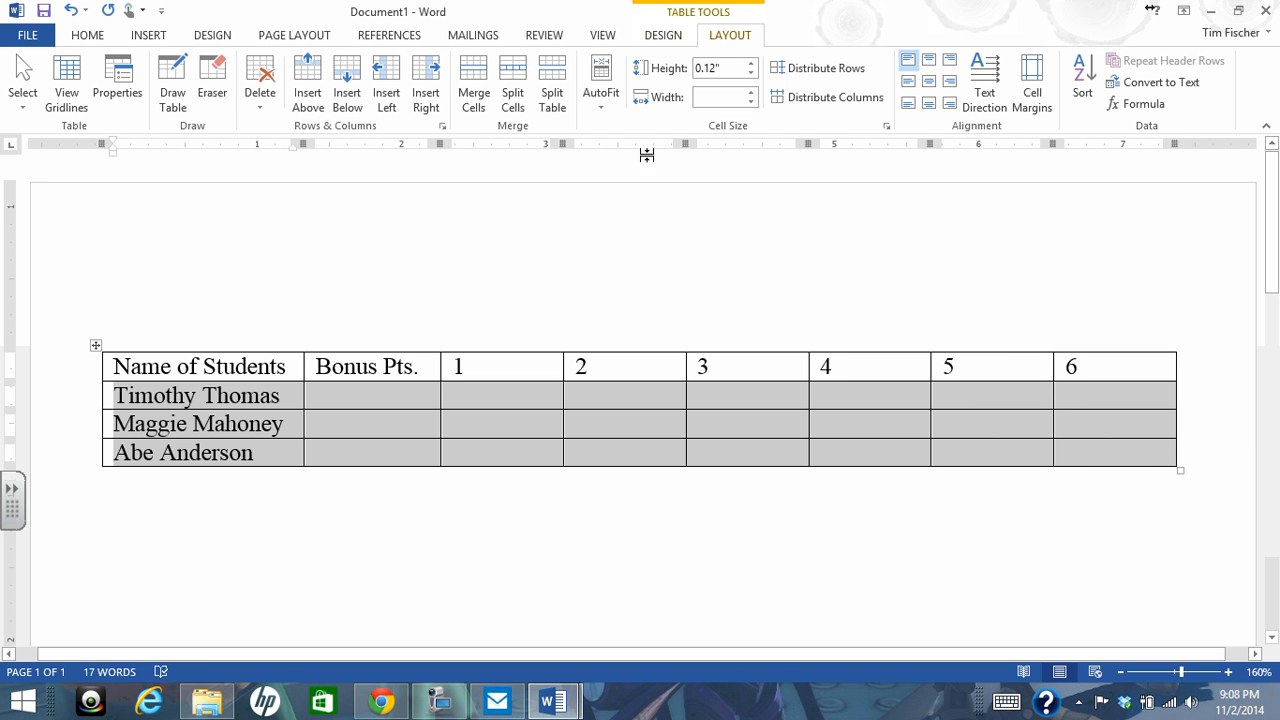
click(717, 68)
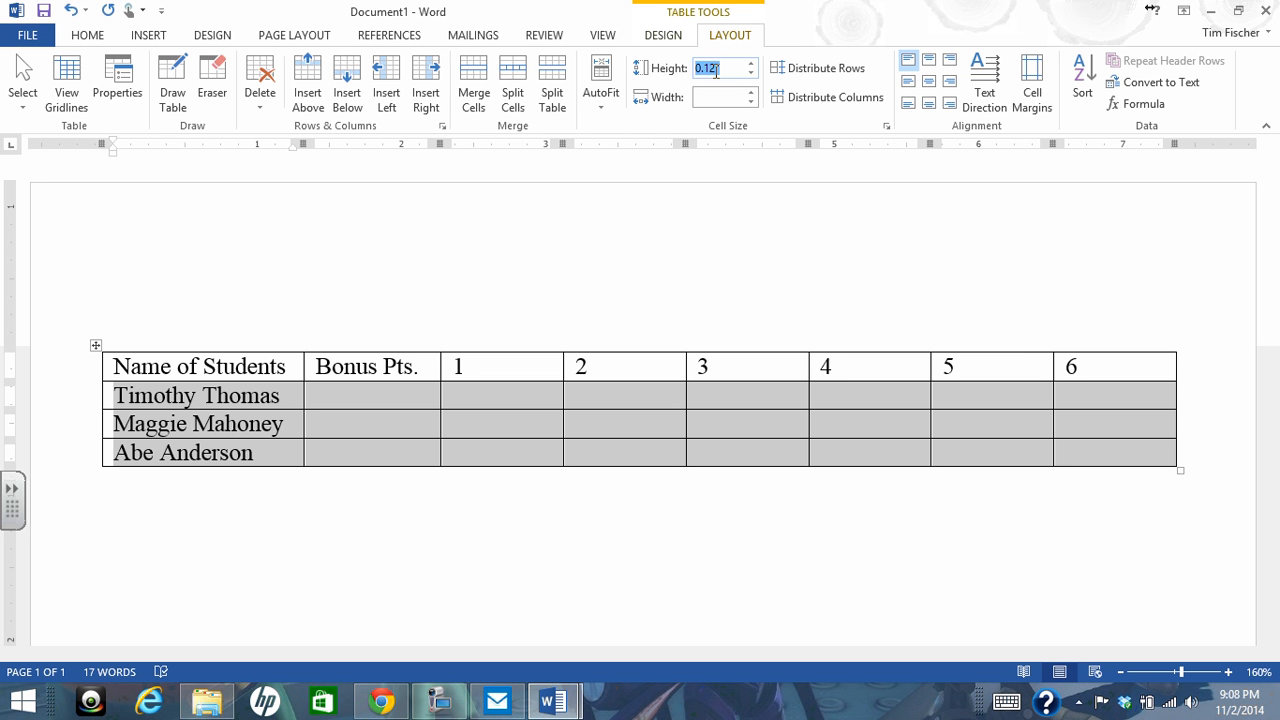
text(0.35)
key(Return)
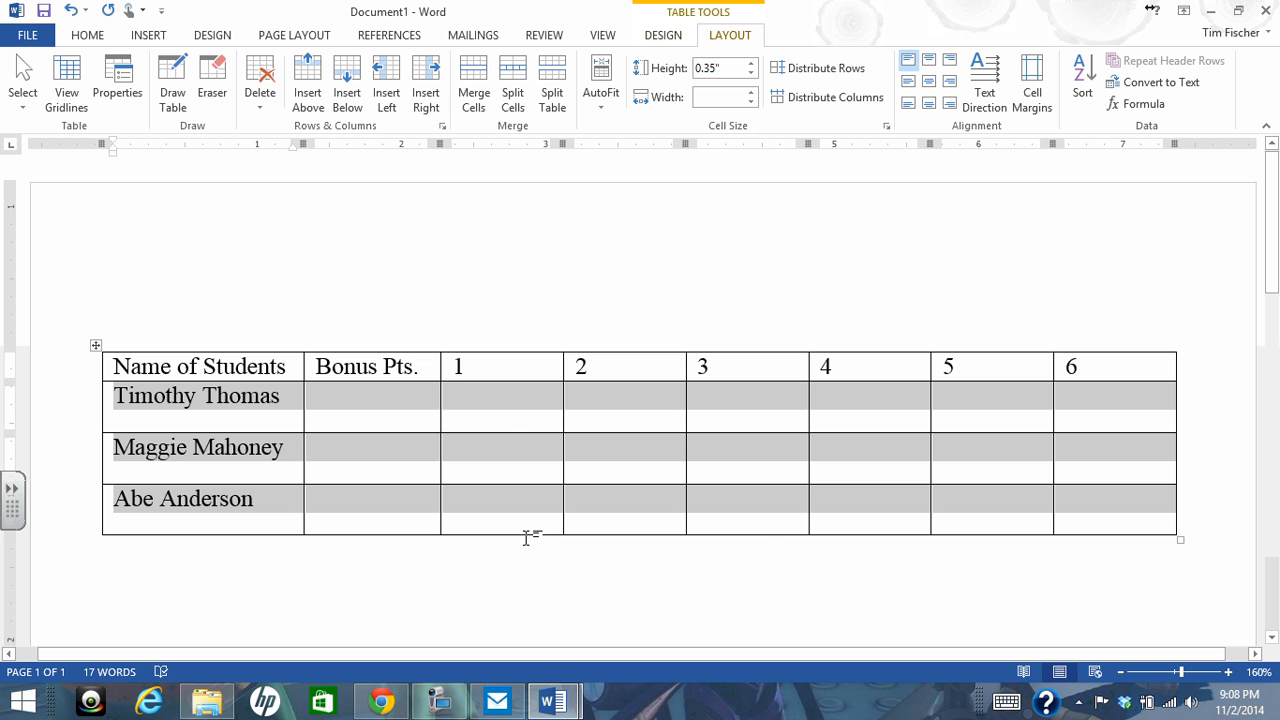
Examine the Word 8 tutorial's instructions and sample tables for splitting the cells below the problem numbers
mouse_move(553, 703)
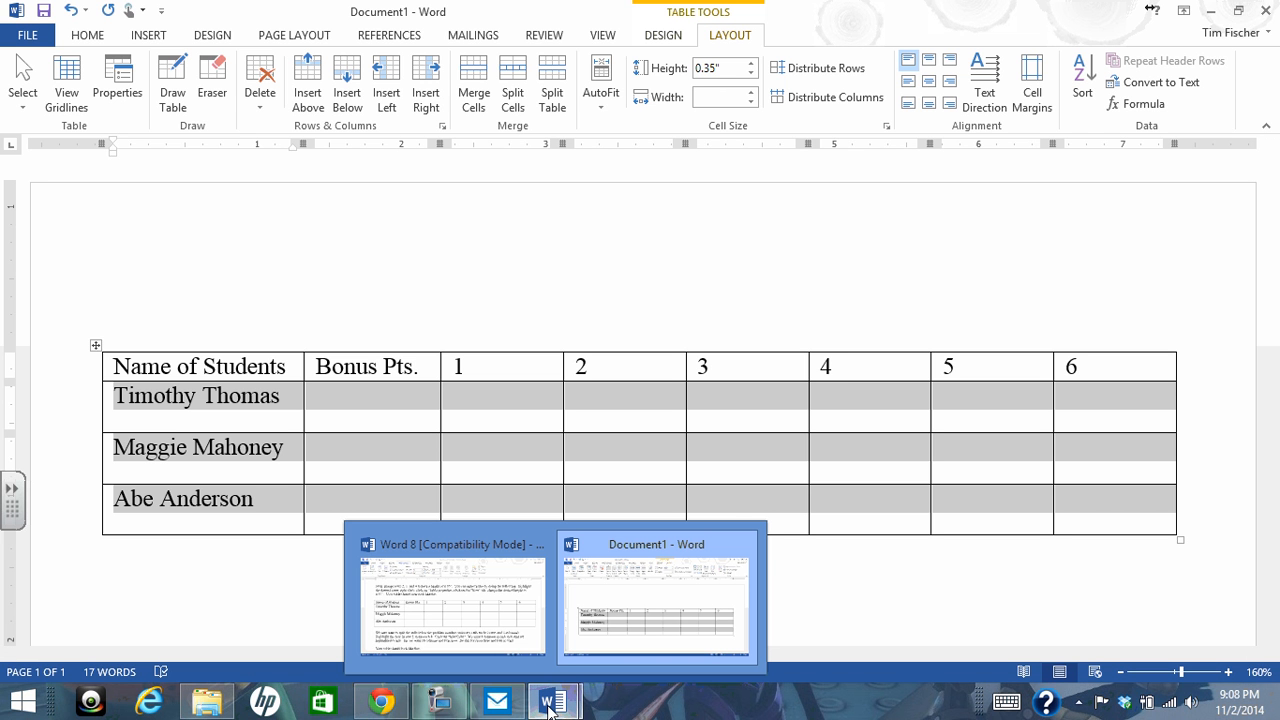
click(440, 703)
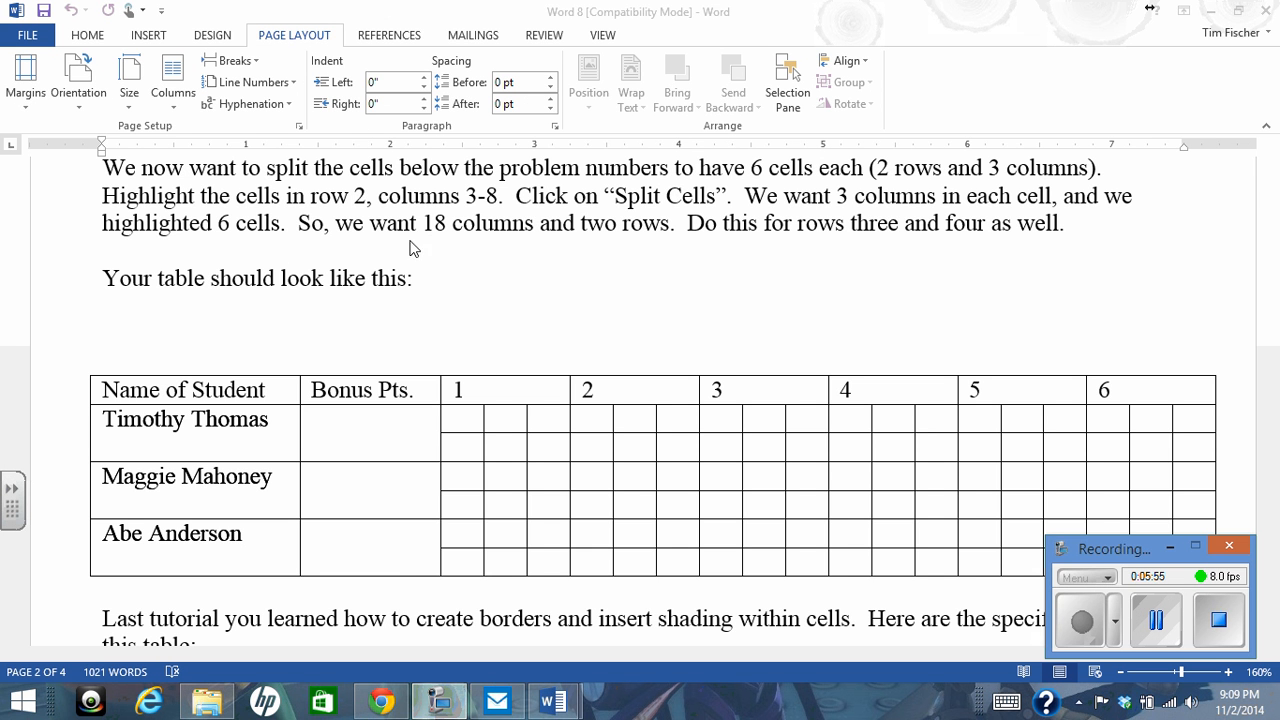
click(537, 297)
scroll(537, 297, up, 3)
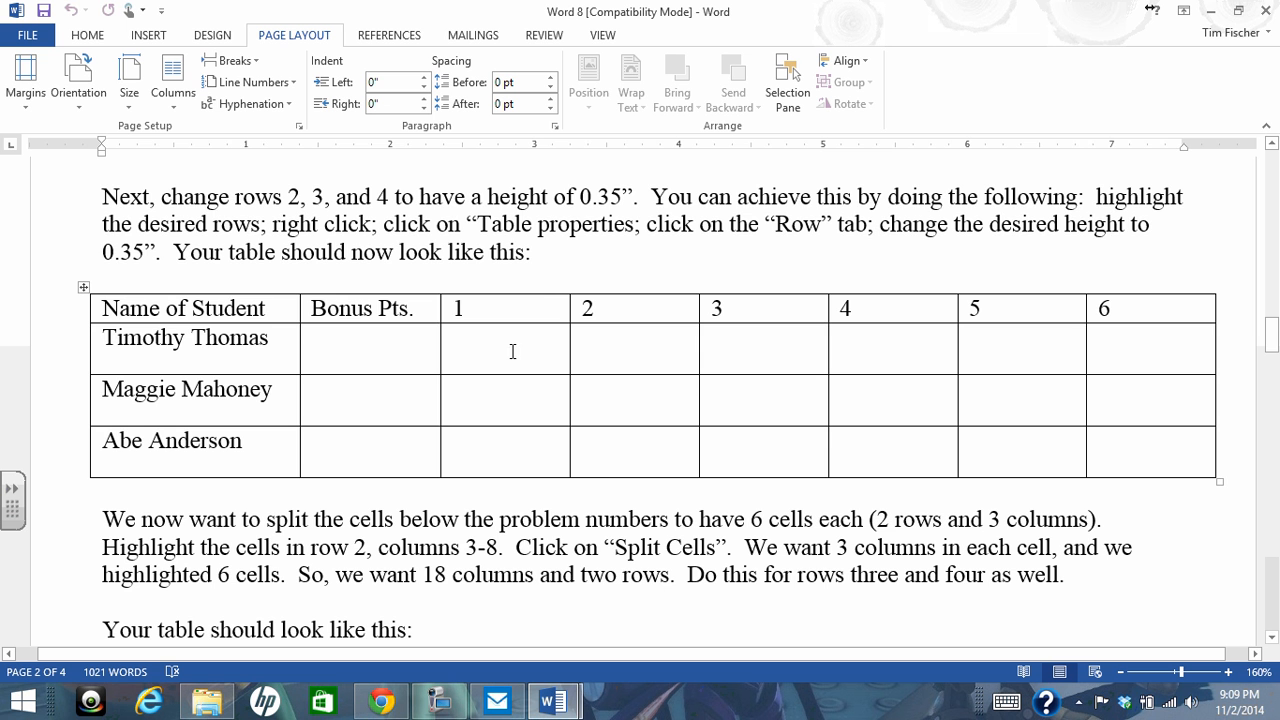
scroll(677, 405, down, 3)
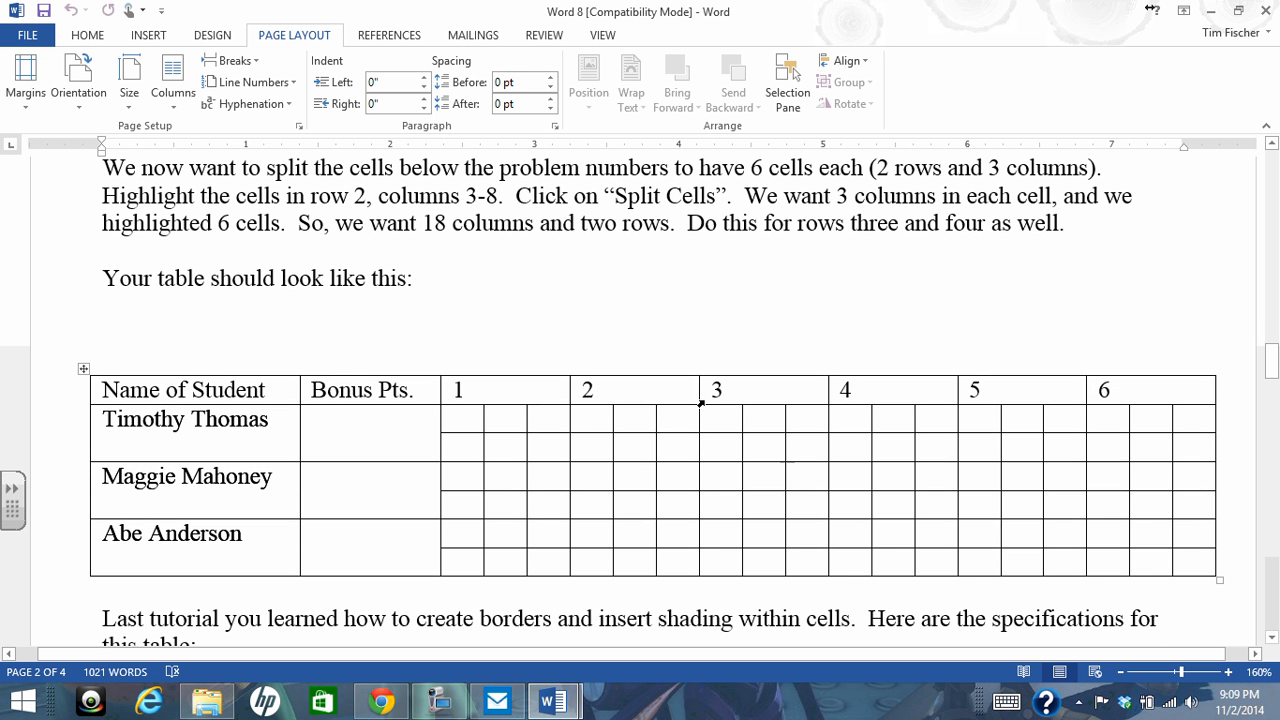
scroll(623, 330, up, 1)
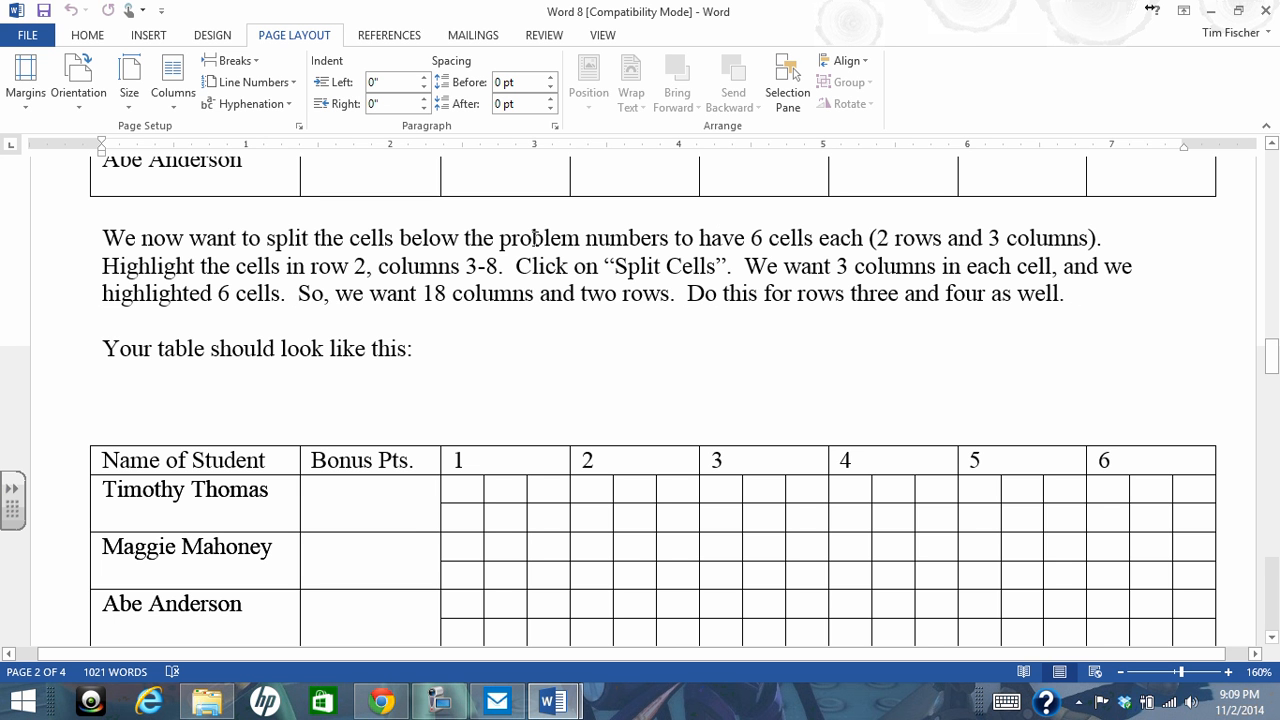
scroll(538, 385, up, 4)
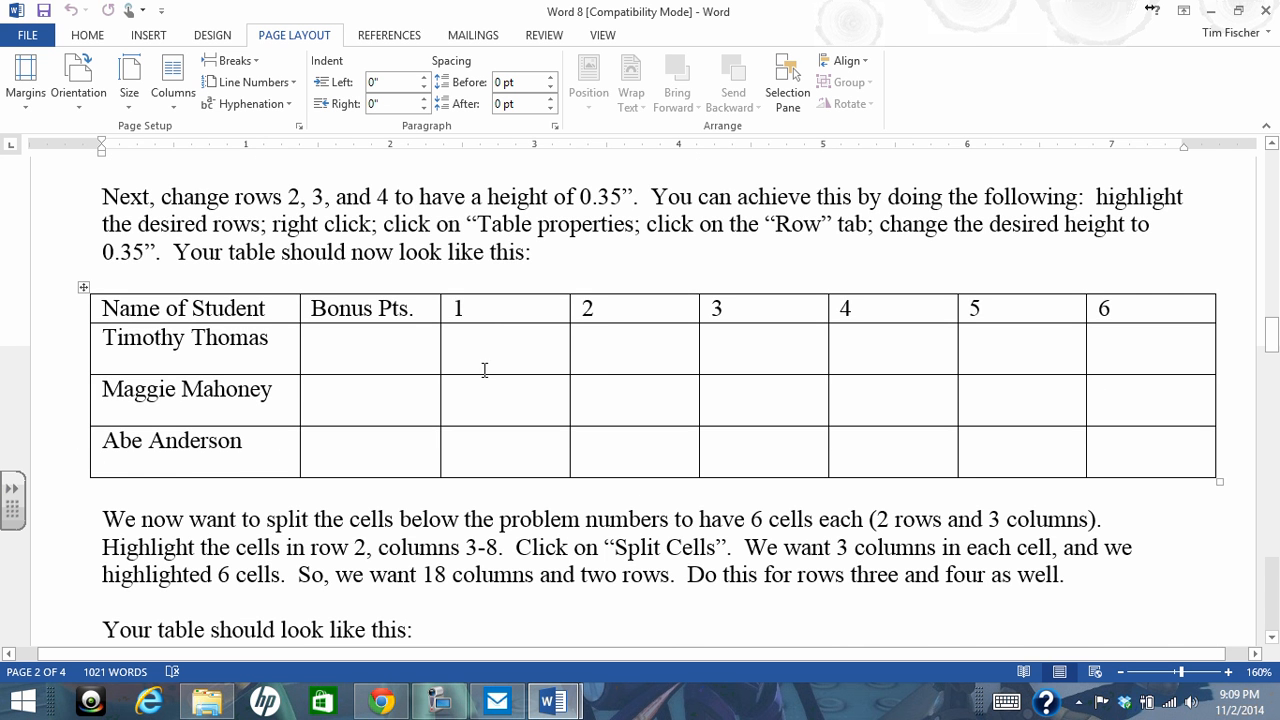
scroll(515, 420, down, 3)
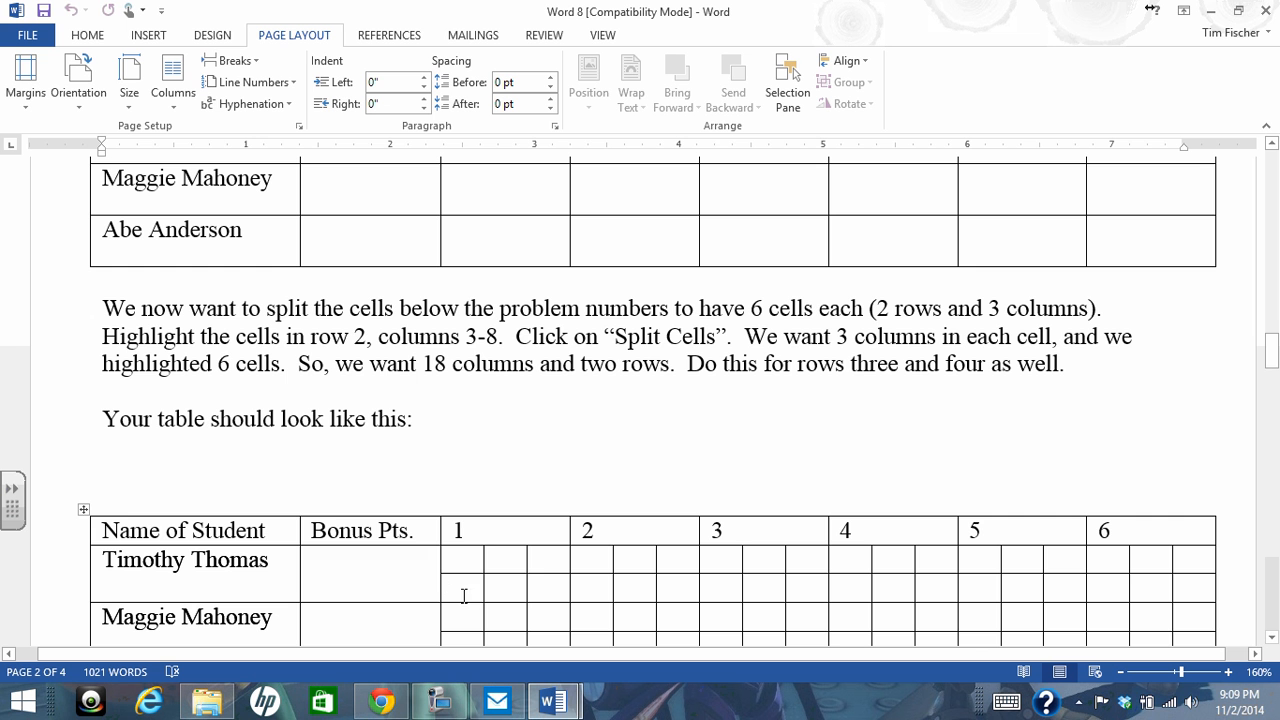
scroll(606, 402, up, 1)
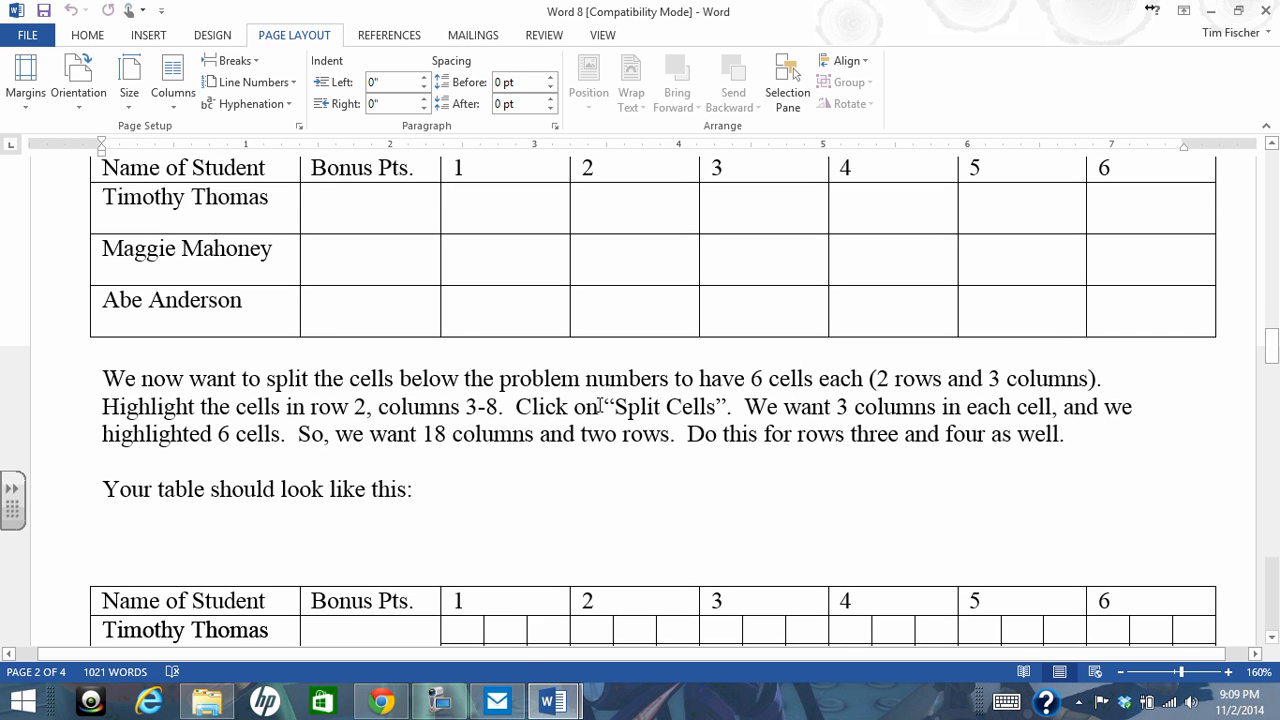
scroll(600, 406, down, 1)
In Document1, split the first student's cells under headers 1 through 6 into 18 columns and 2 rows, merging the cells before the split
mouse_move(553, 701)
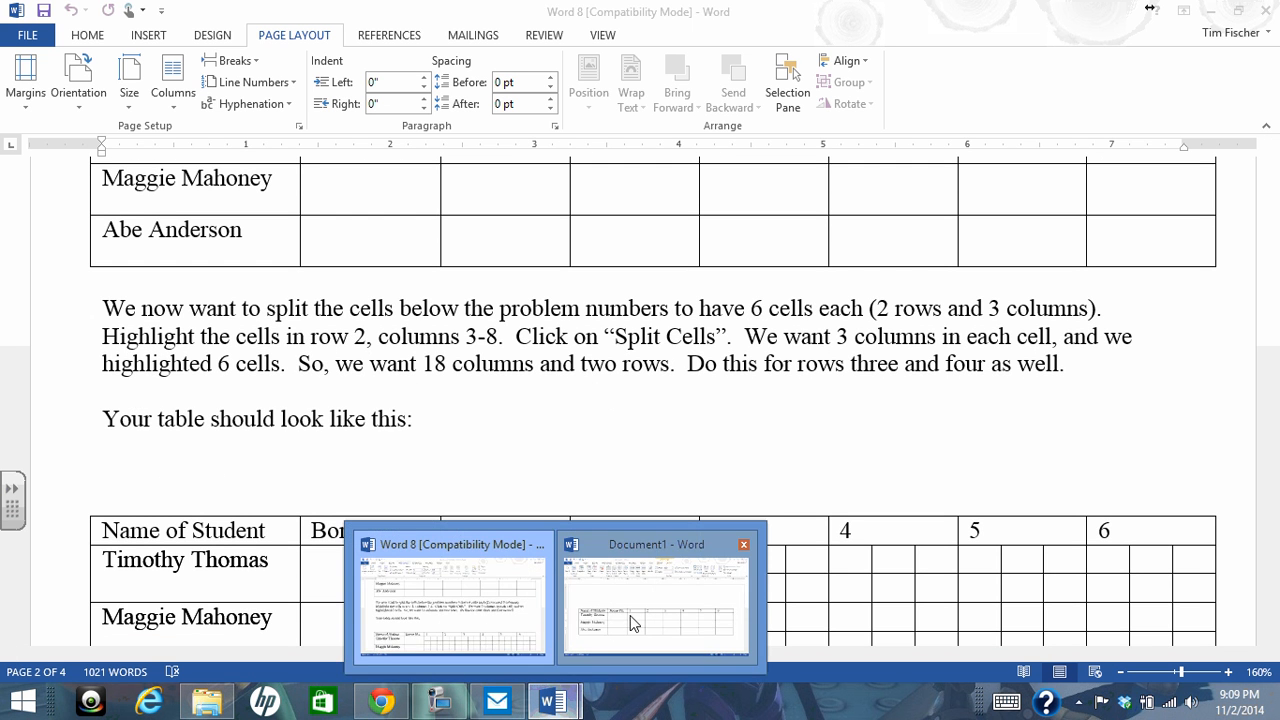
click(632, 622)
click(515, 410)
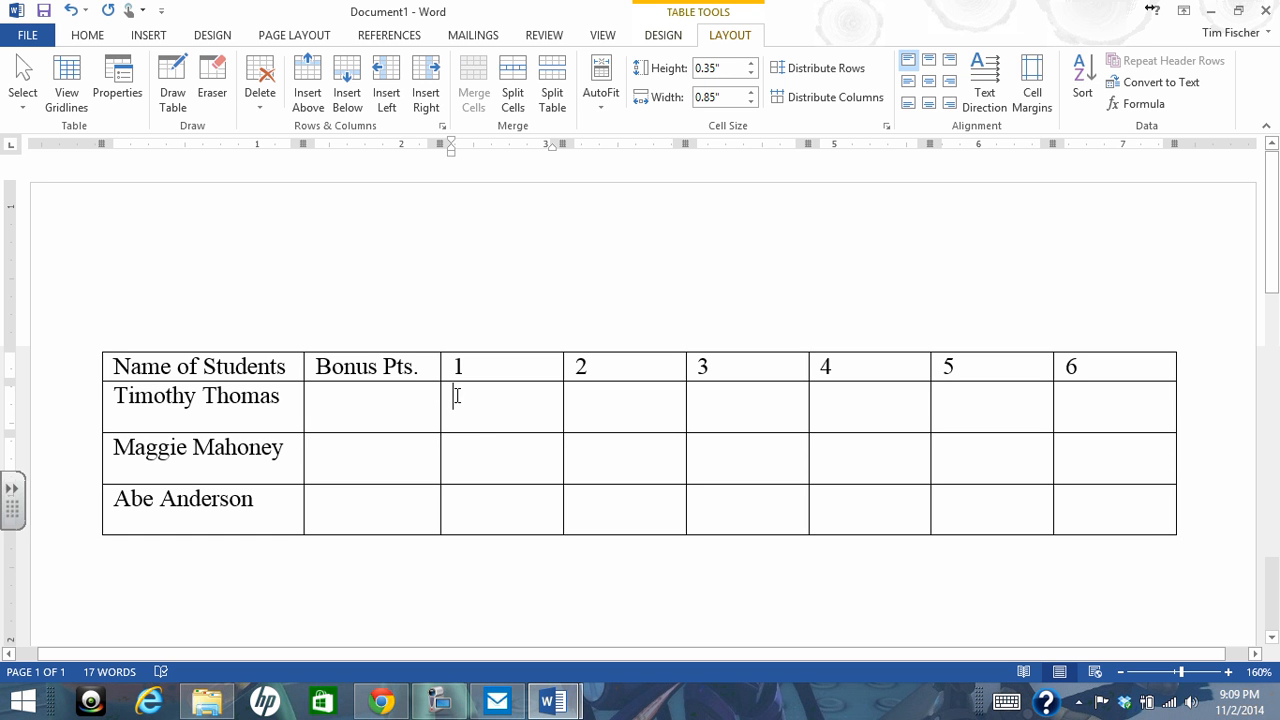
drag(465, 414, 1101, 405)
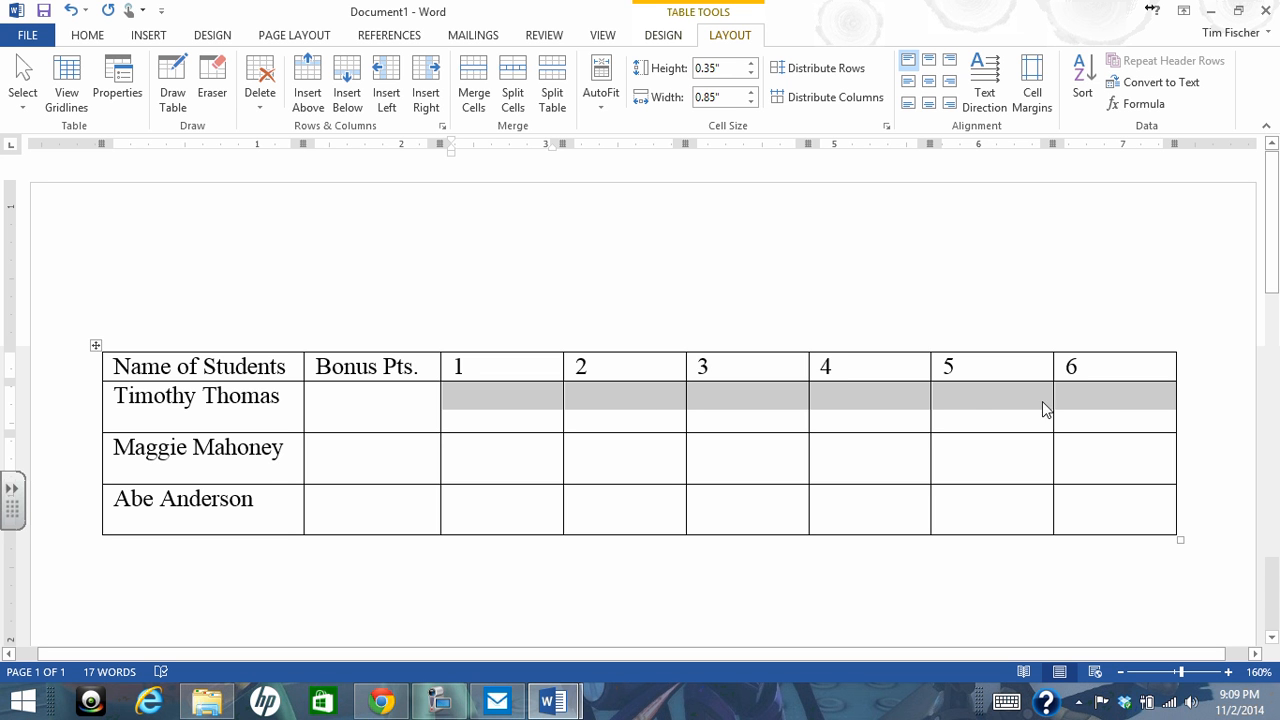
click(515, 84)
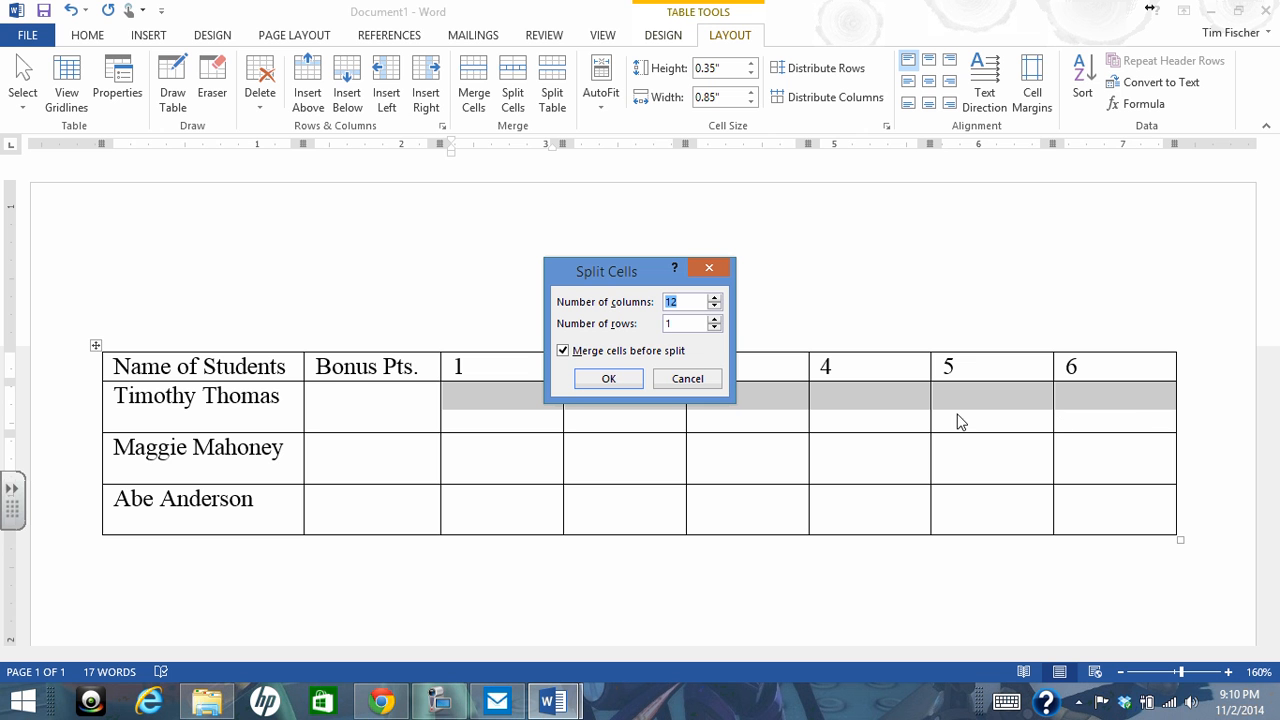
click(714, 298)
click(714, 319)
click(607, 384)
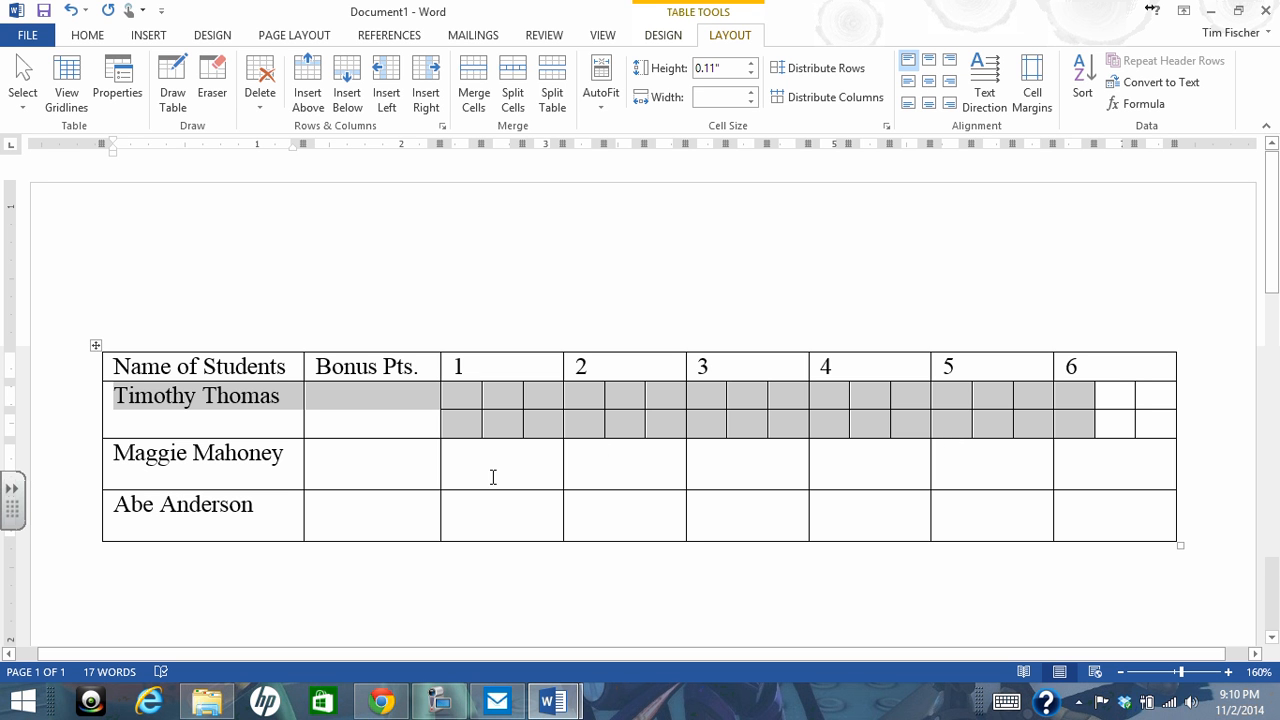
click(485, 523)
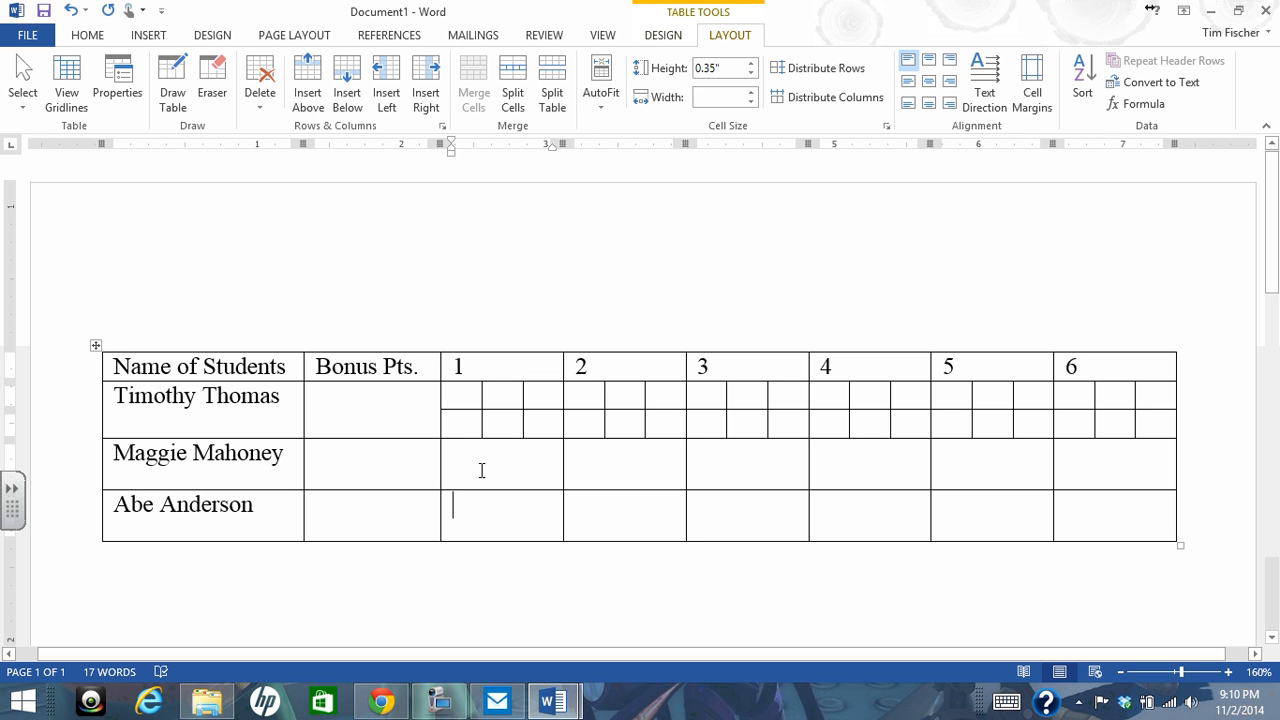
click(484, 464)
click(483, 525)
click(474, 467)
click(485, 511)
mouse_move(440, 712)
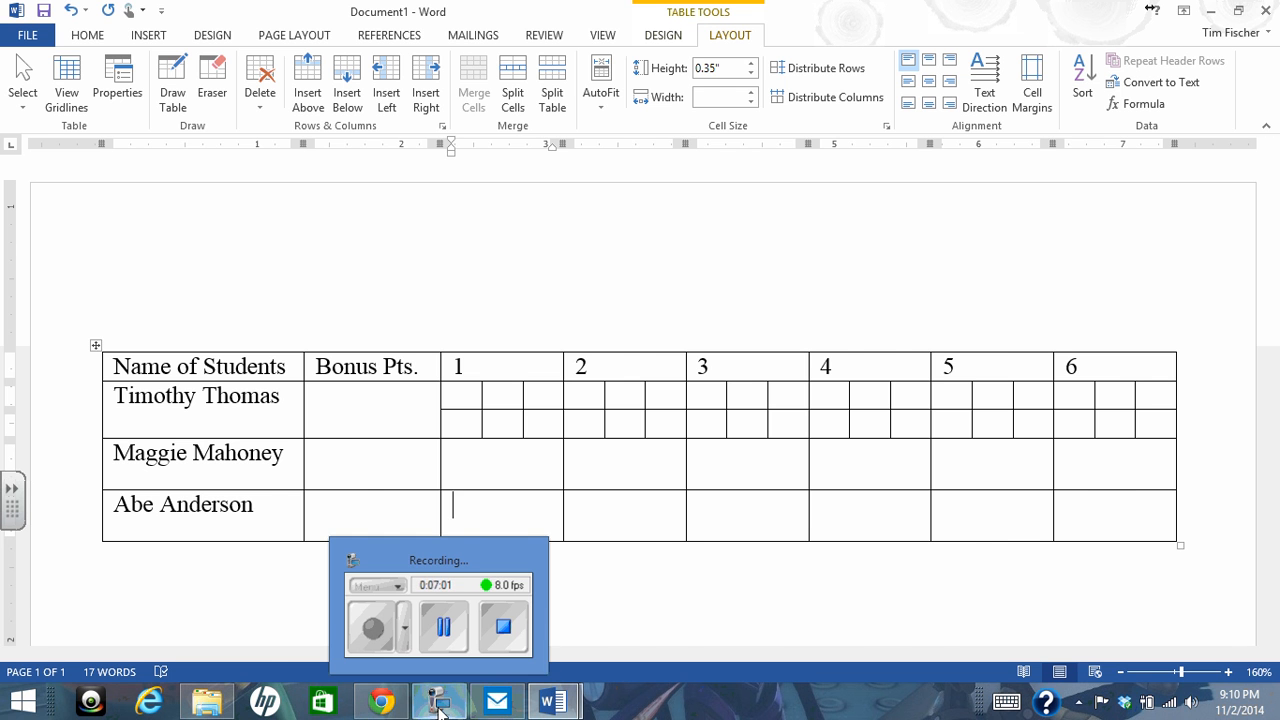
click(443, 634)
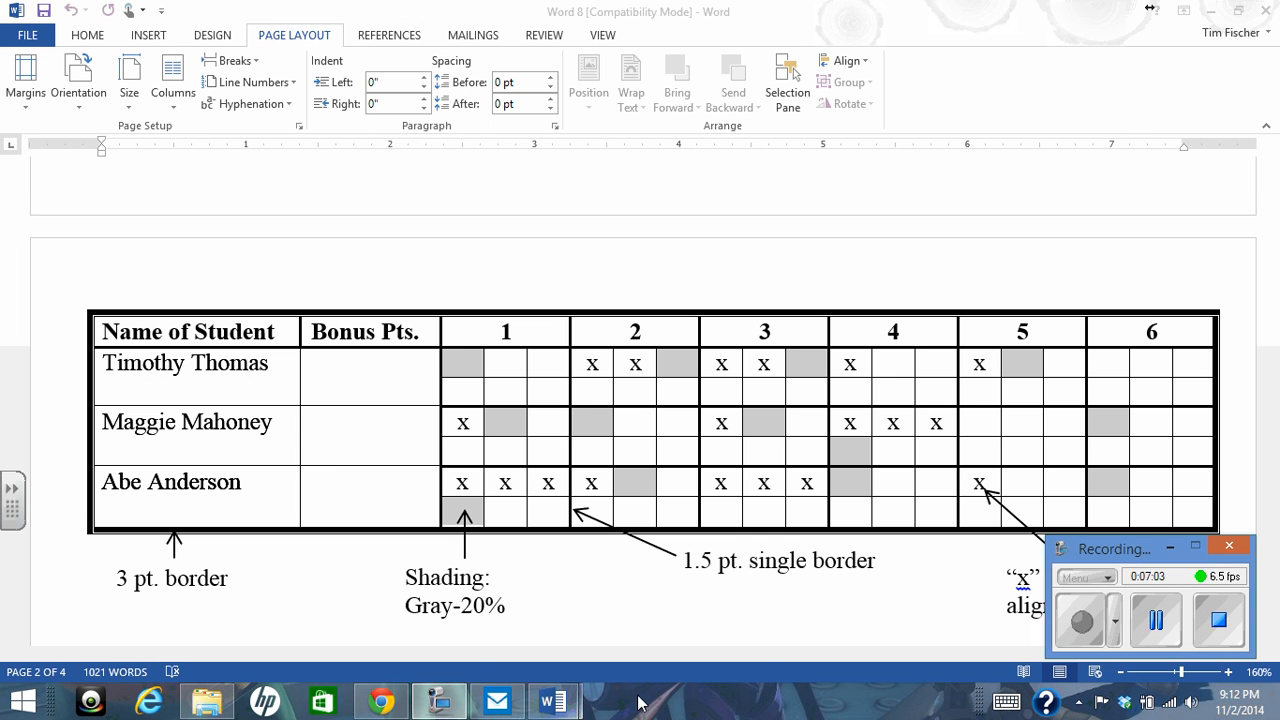
Clear the table selection in Document1 and examine the Word 8 tutorial's border, shading, alignment and multiple-cell selection instructions
mouse_move(553, 702)
click(640, 641)
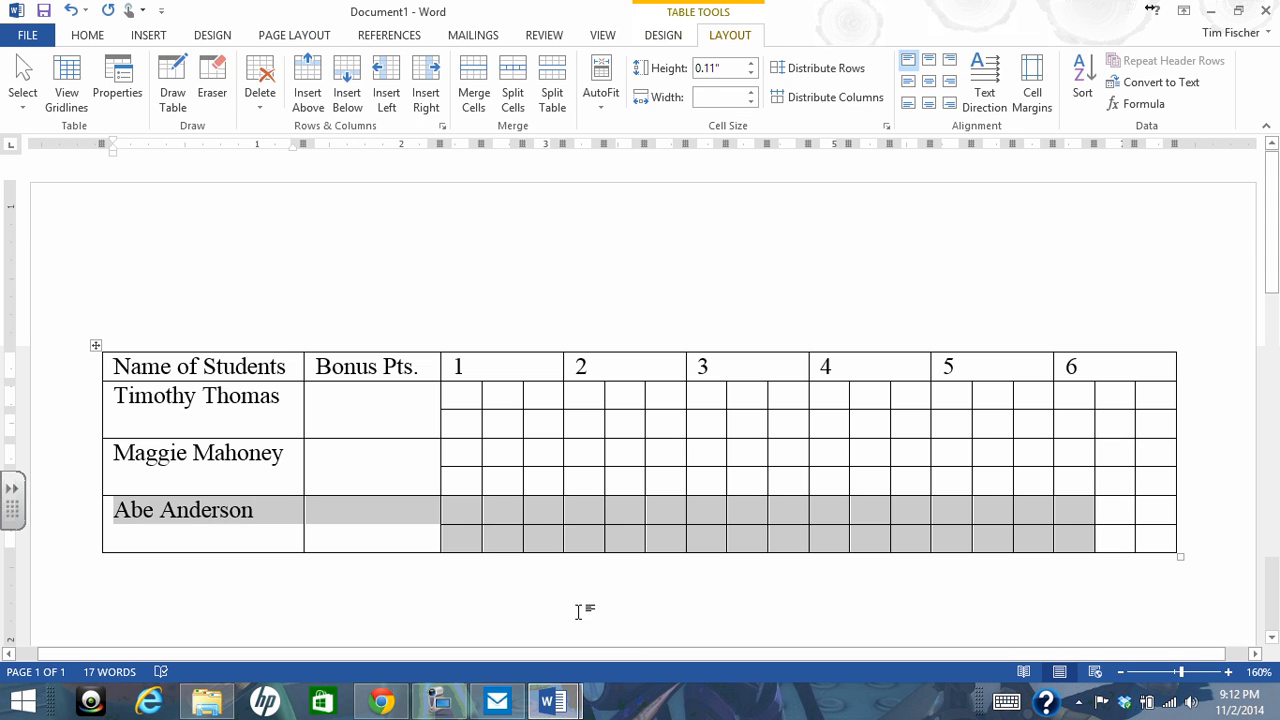
key(ctrl+Home)
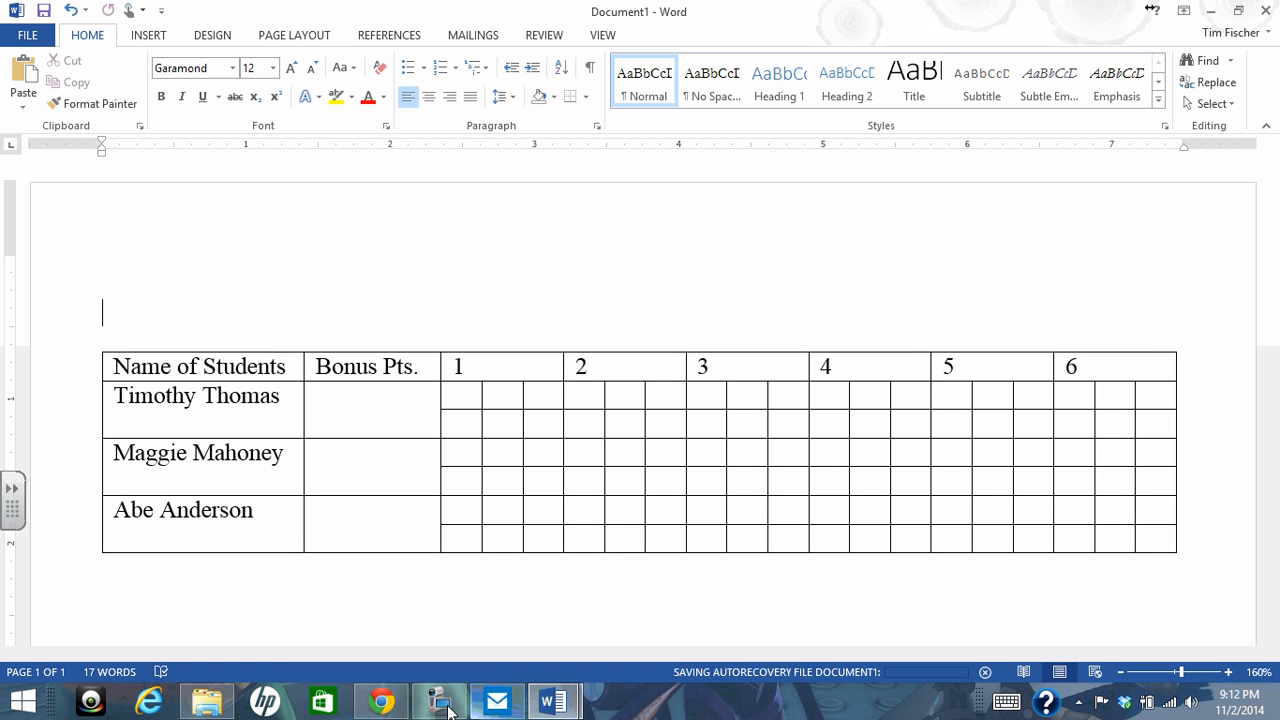
mouse_move(552, 702)
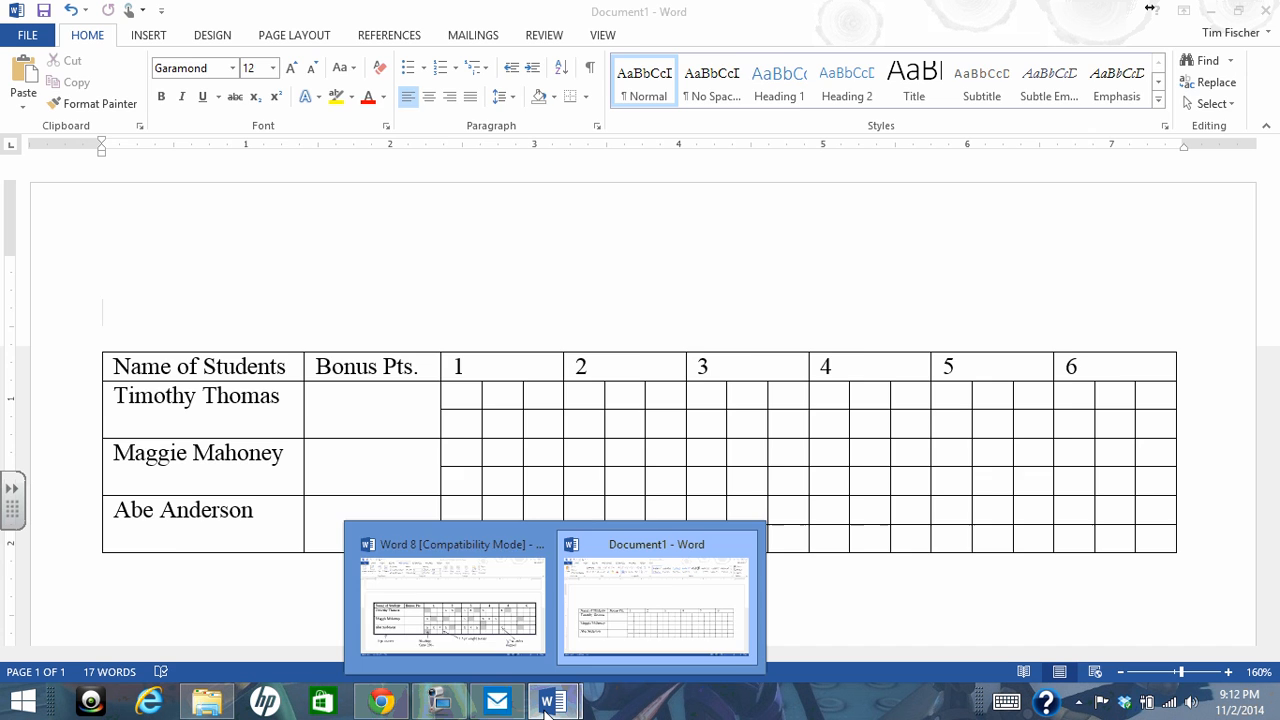
click(497, 638)
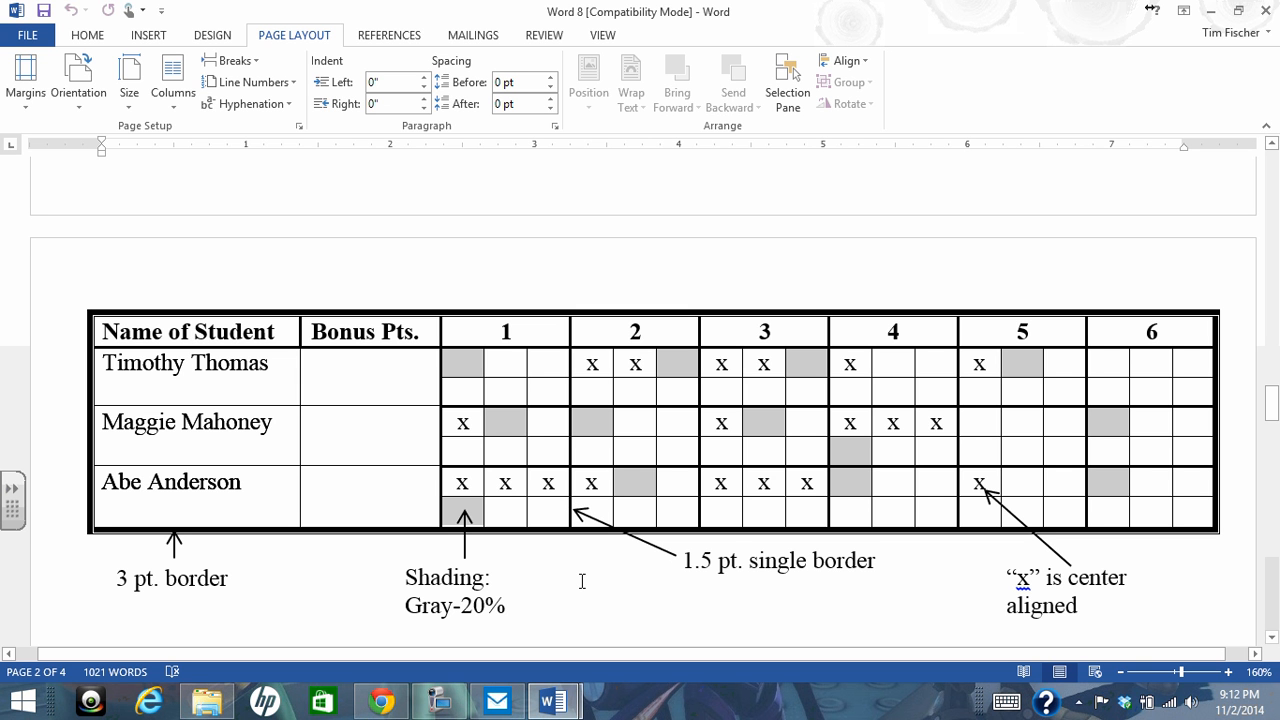
scroll(580, 579, down, 3)
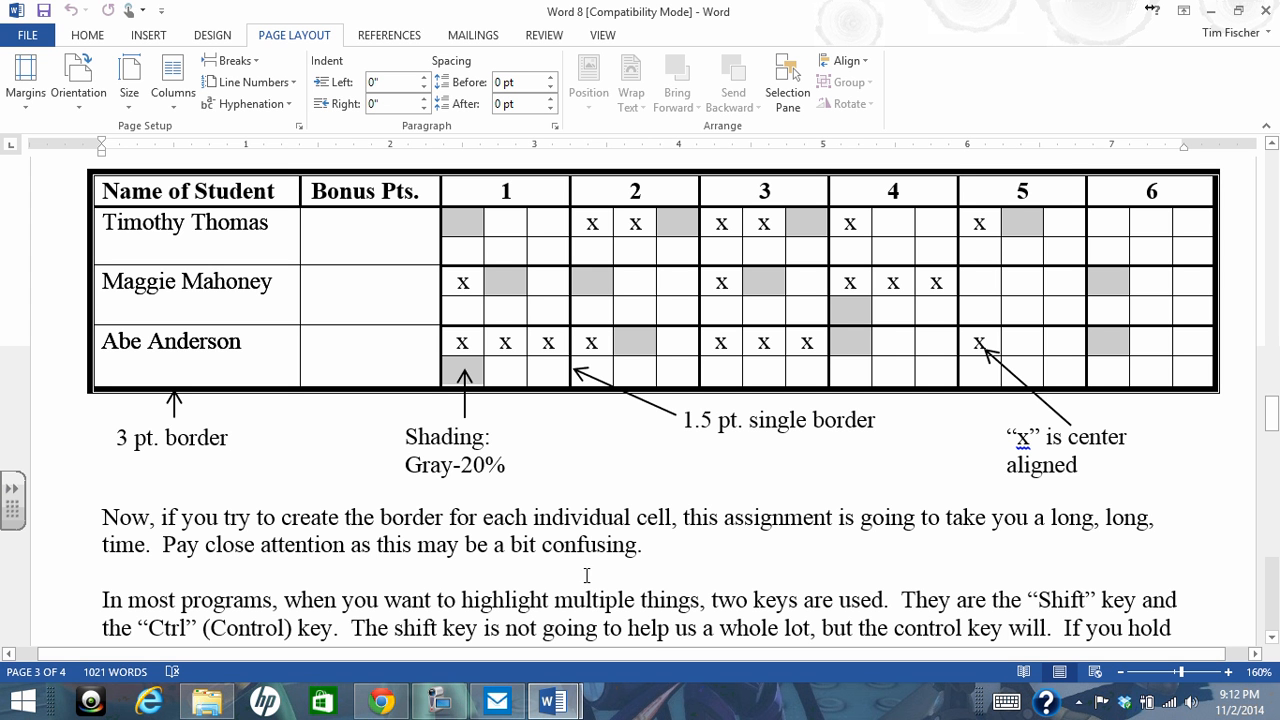
scroll(637, 468, down, 1)
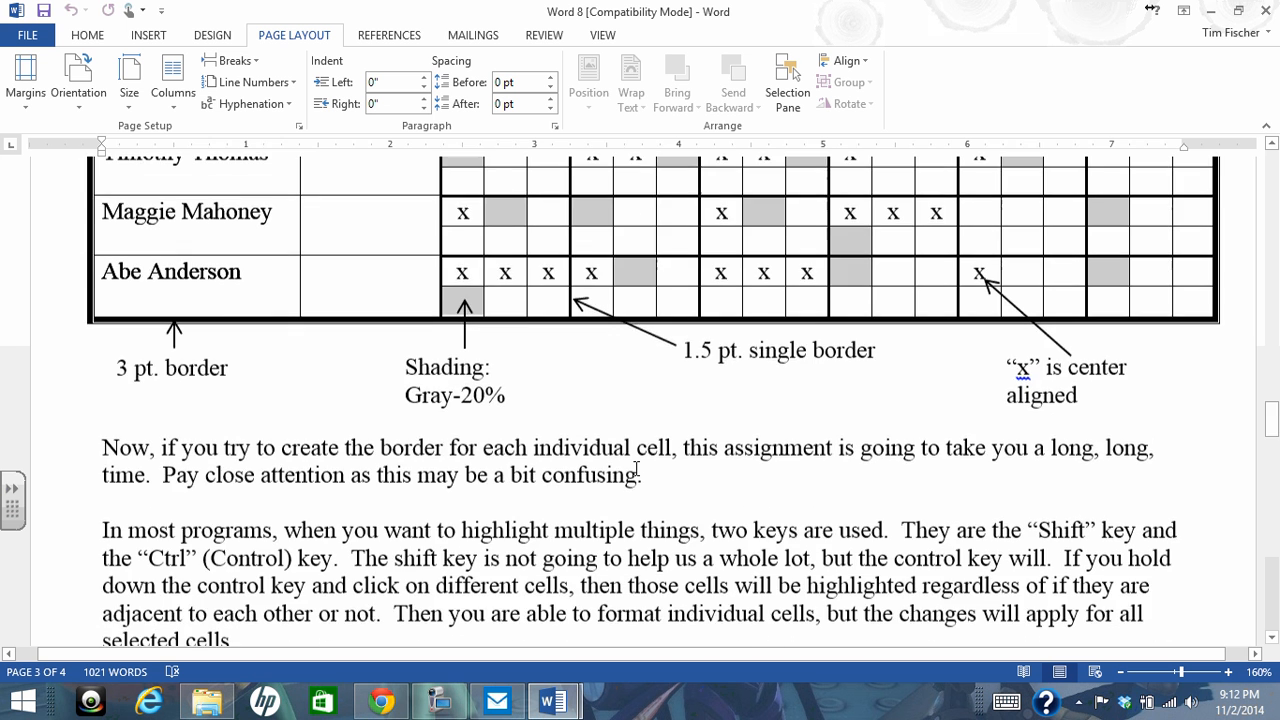
scroll(637, 468, down, 3)
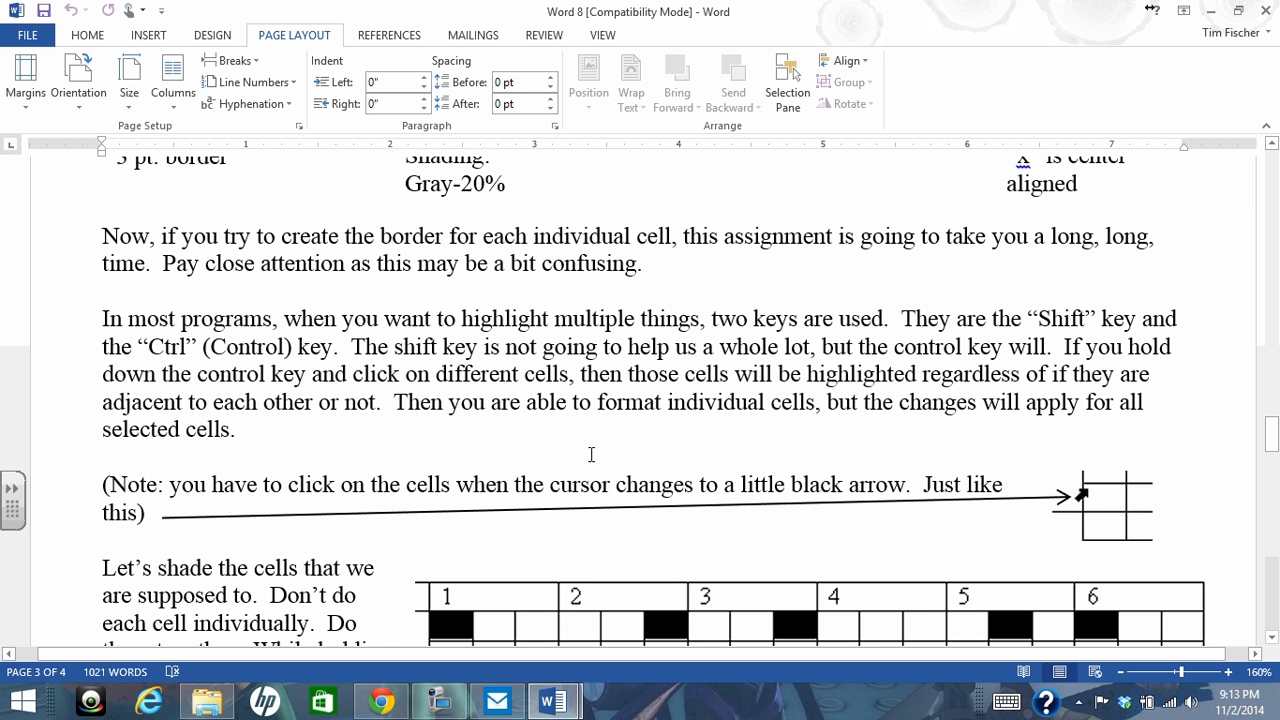
scroll(591, 455, up, 5)
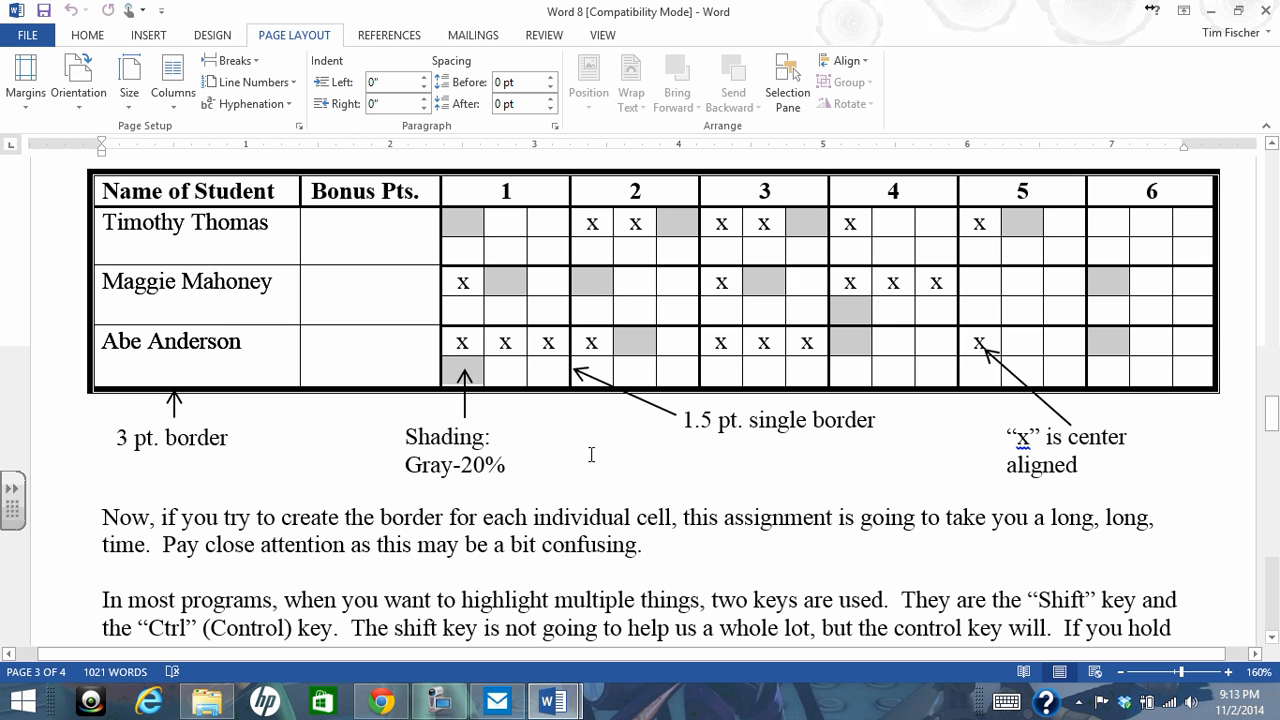
scroll(591, 455, down, 5)
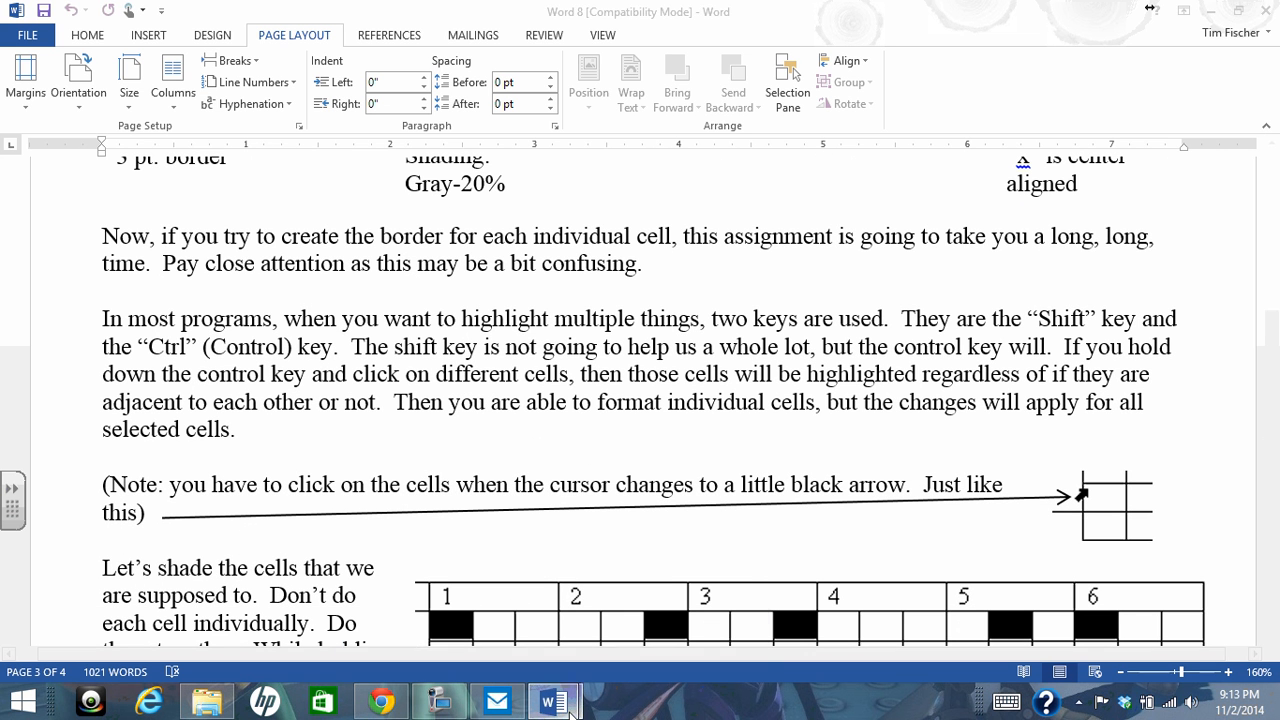
Try selecting four non-adjacent small cells under header 1 together in Document1, across the three student rows, and clear the selection
mouse_move(553, 701)
click(648, 617)
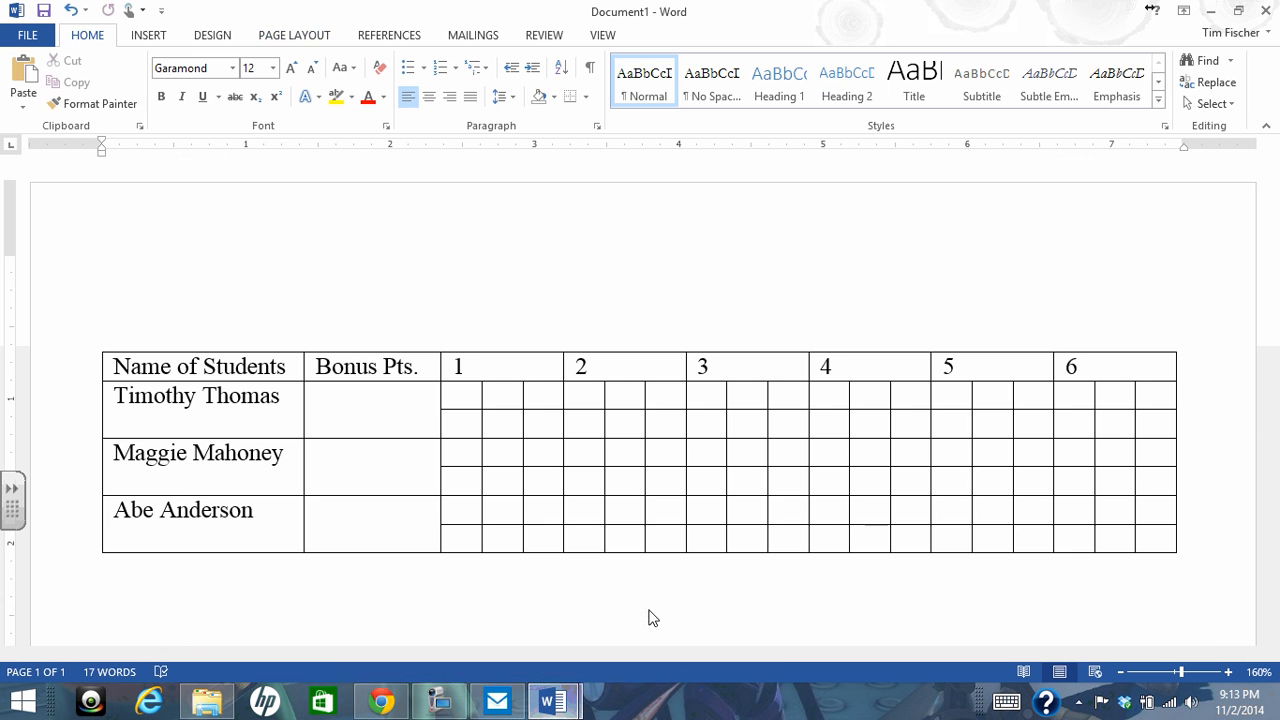
triple_click(444, 392)
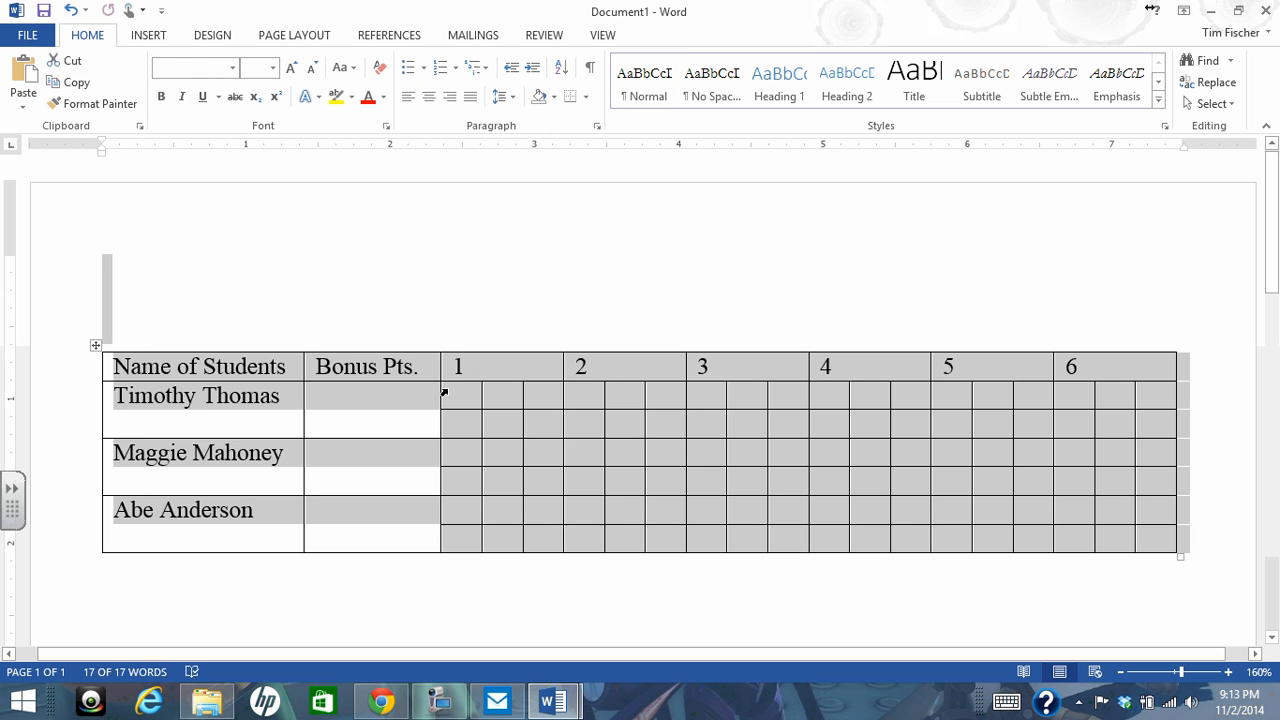
click(451, 318)
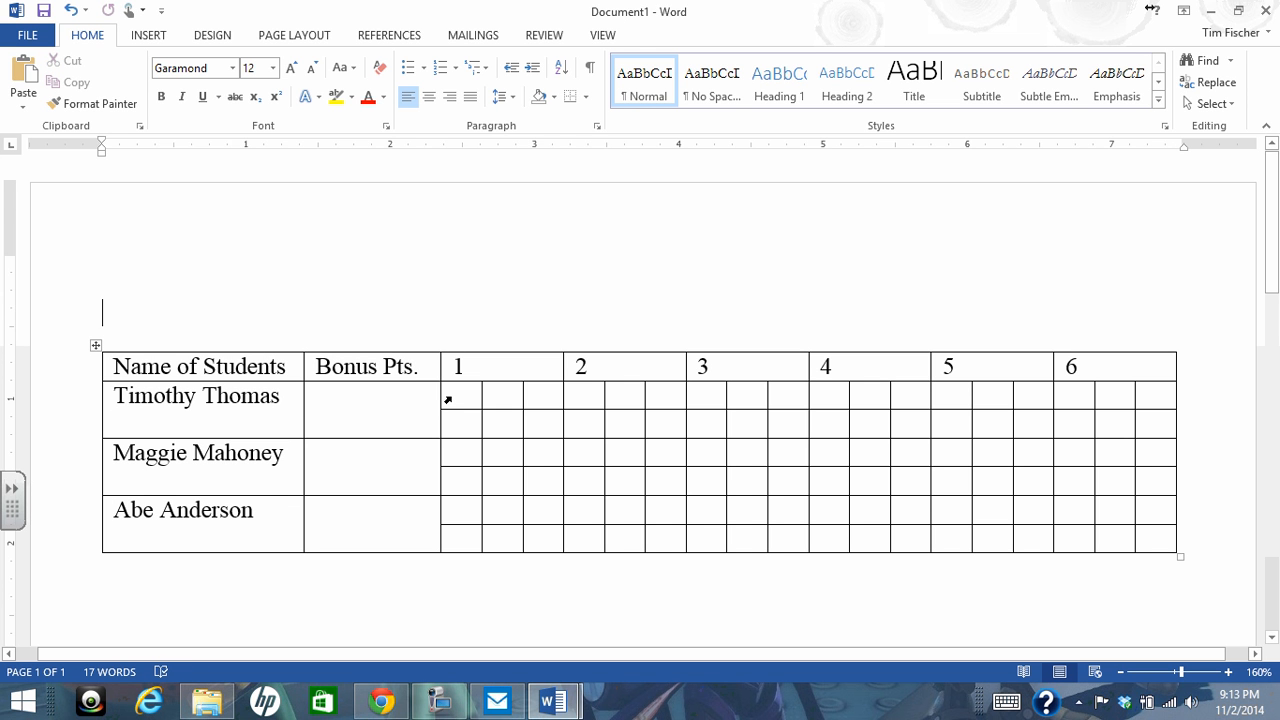
click(444, 396)
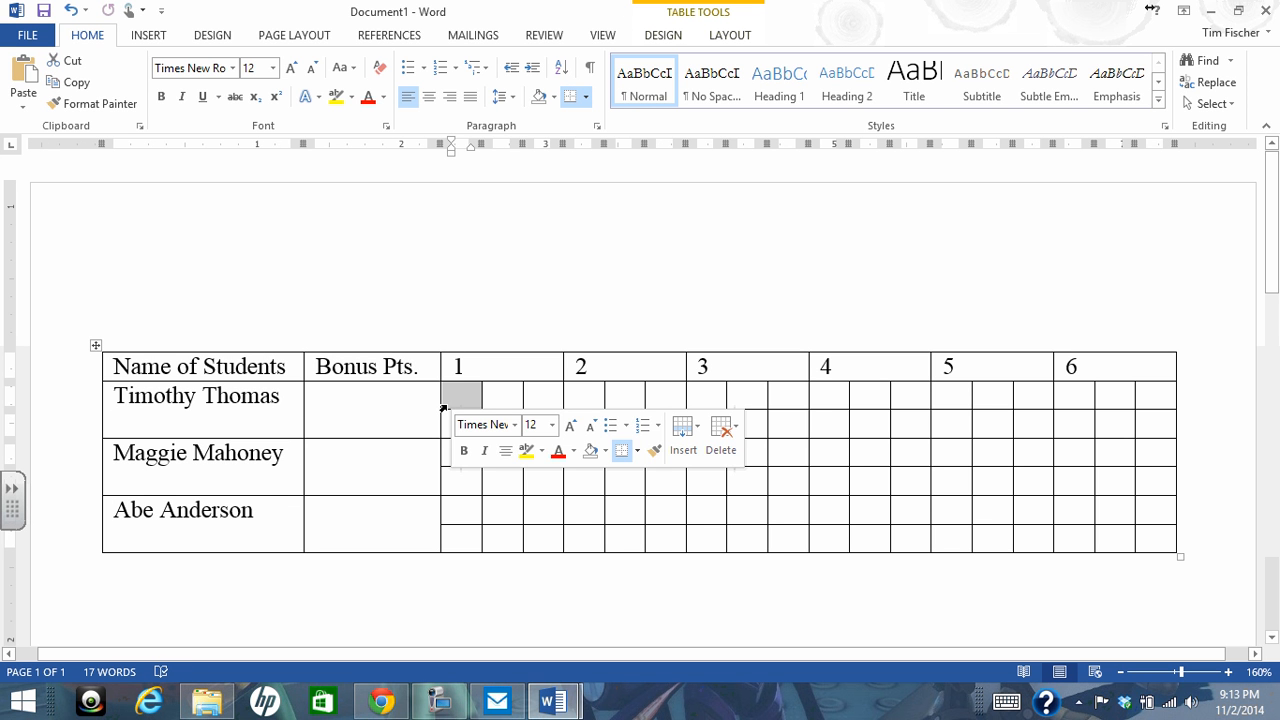
ctrl+click(439, 478)
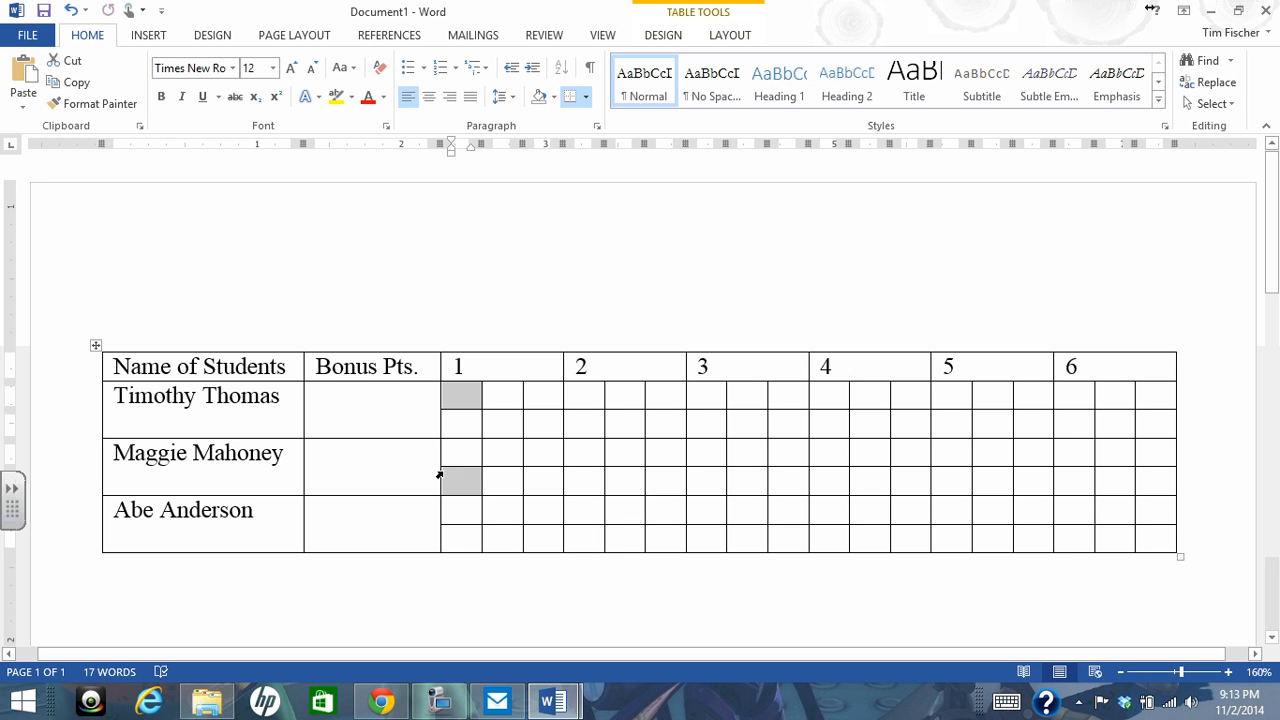
ctrl+click(441, 535)
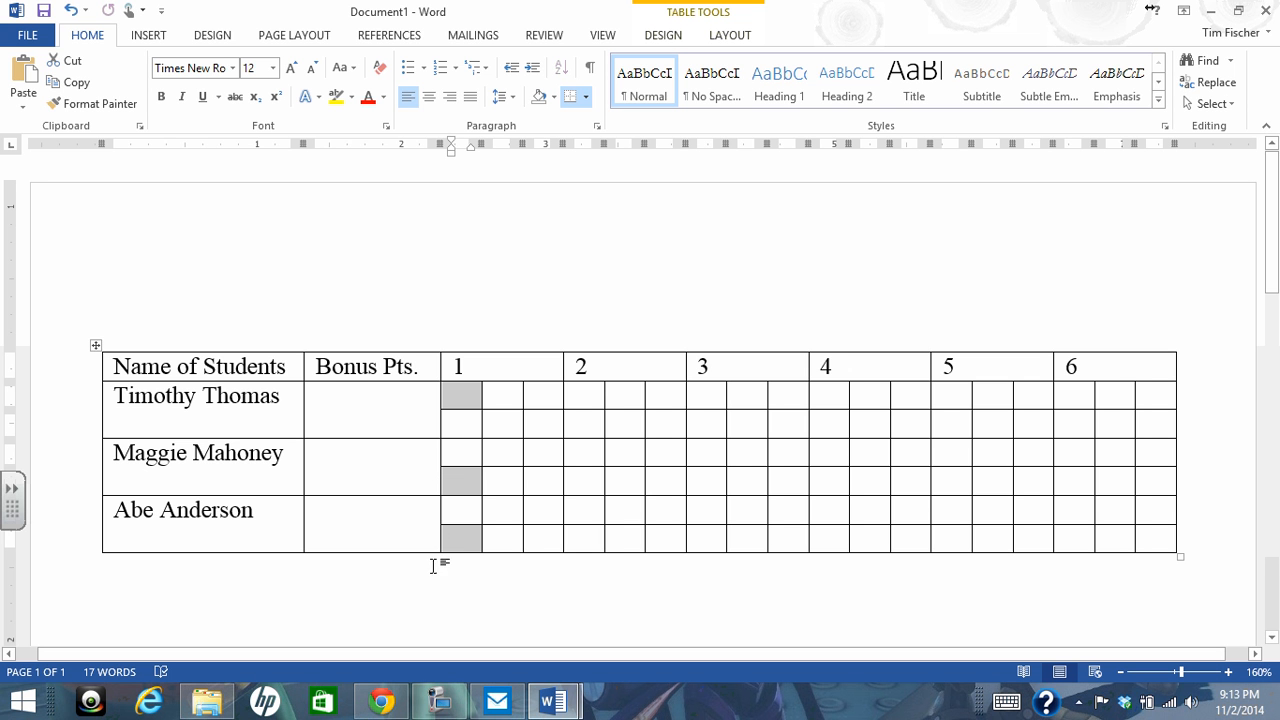
ctrl+click(521, 449)
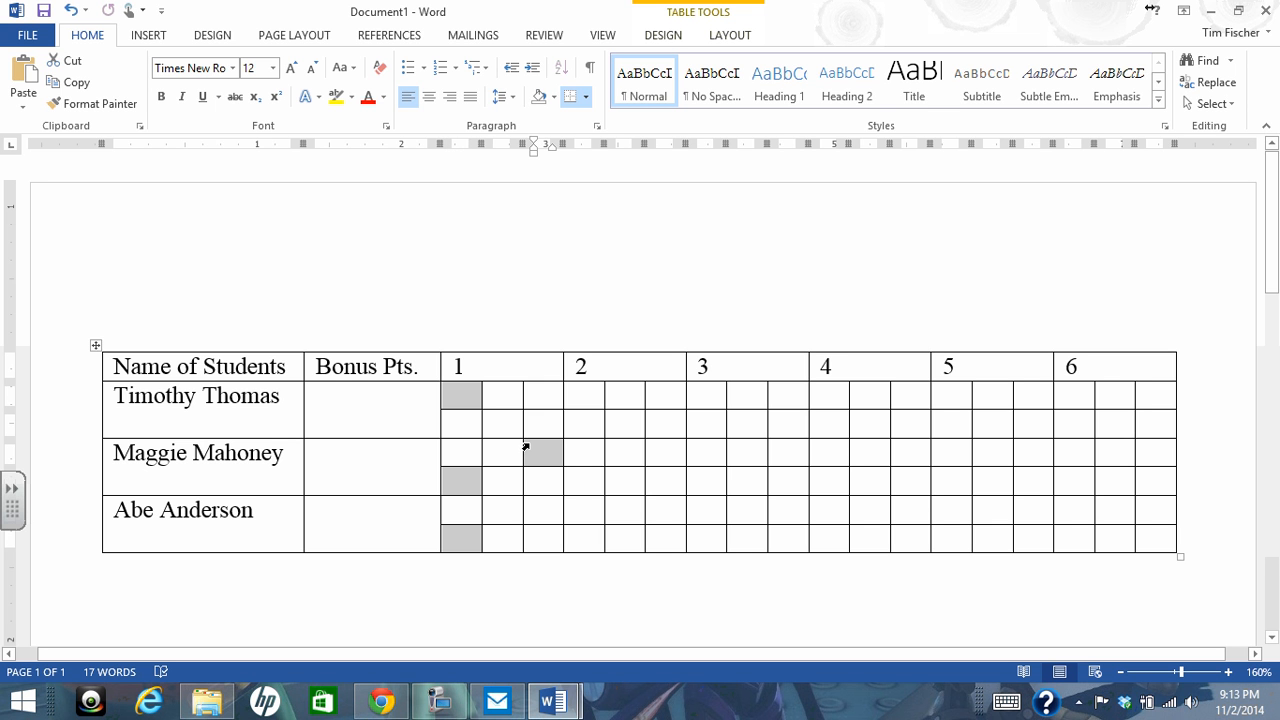
click(516, 576)
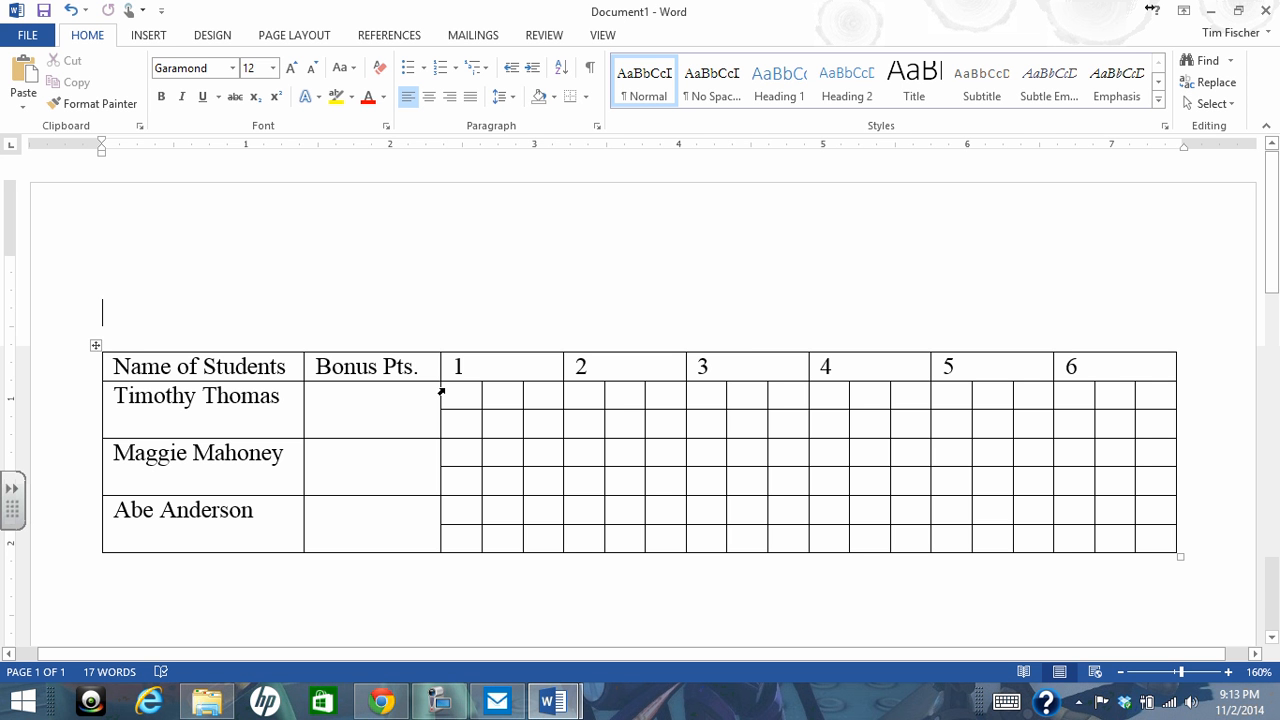
Arrange the two document windows side by side, with Word 8 on the left half of the screen and Document1 on the right
drag(500, 17, 1279, 70)
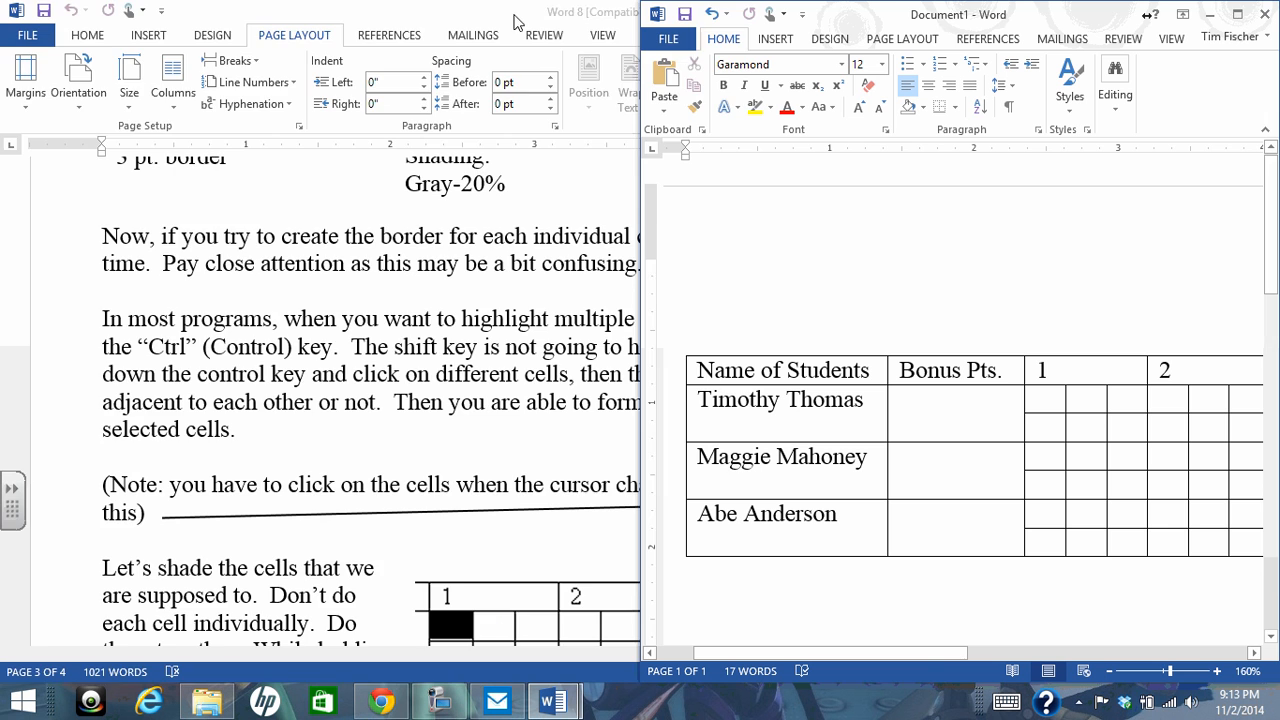
drag(515, 18, 2, 57)
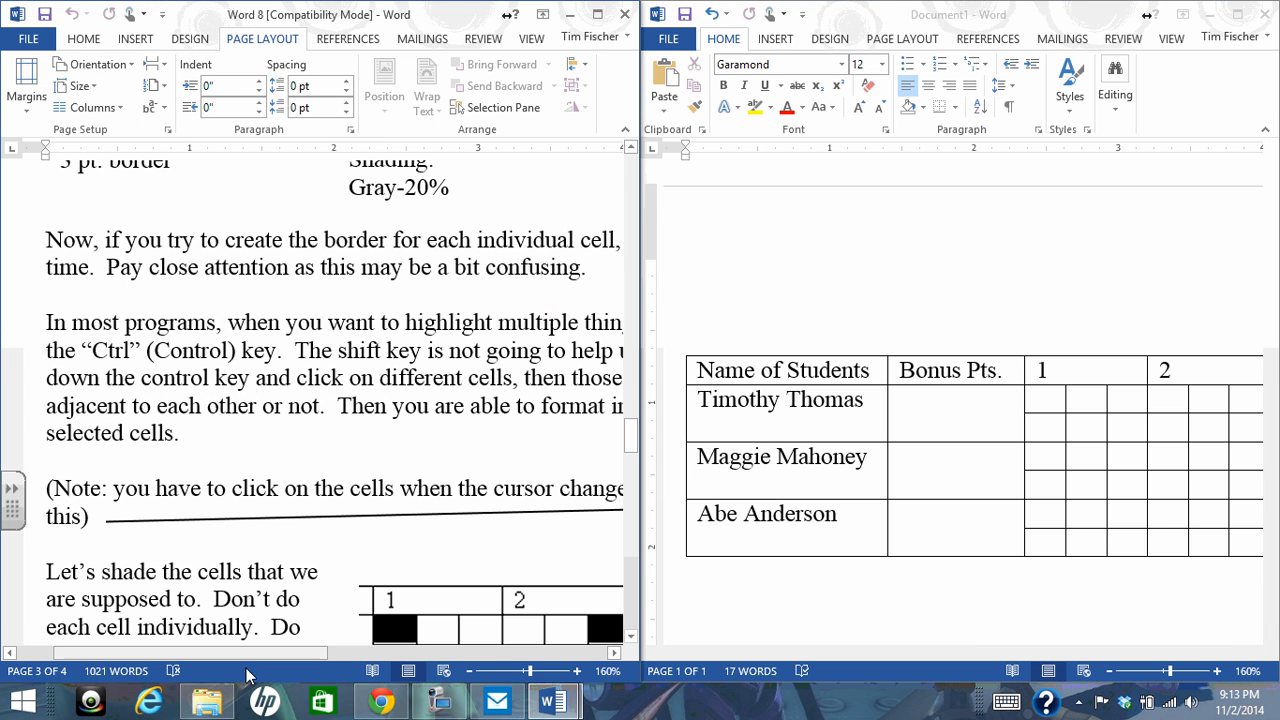
Zoom Word 8 to 90% and Document1 to 70%, and examine the example of which cells need shading
drag(266, 657, 418, 628)
scroll(418, 628, down, 4)
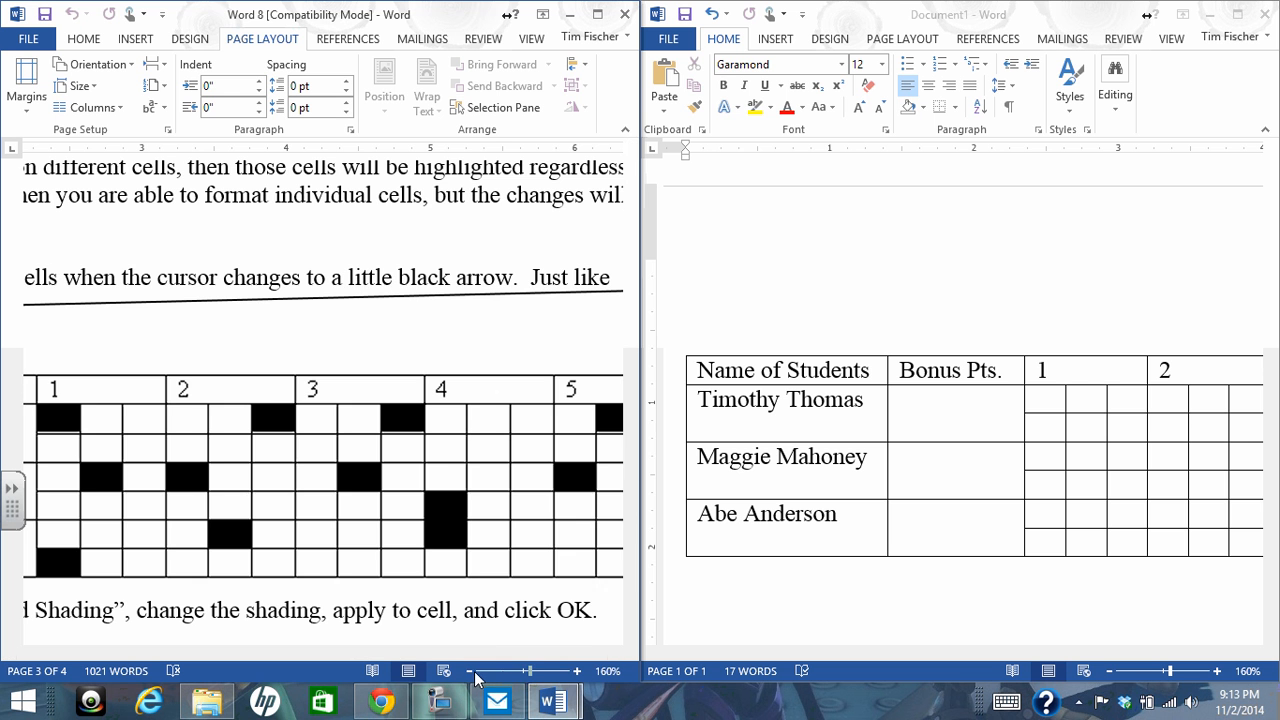
click(469, 672)
click(469, 672)
click(469, 672)
click(469, 672)
click(469, 672)
click(469, 672)
click(469, 672)
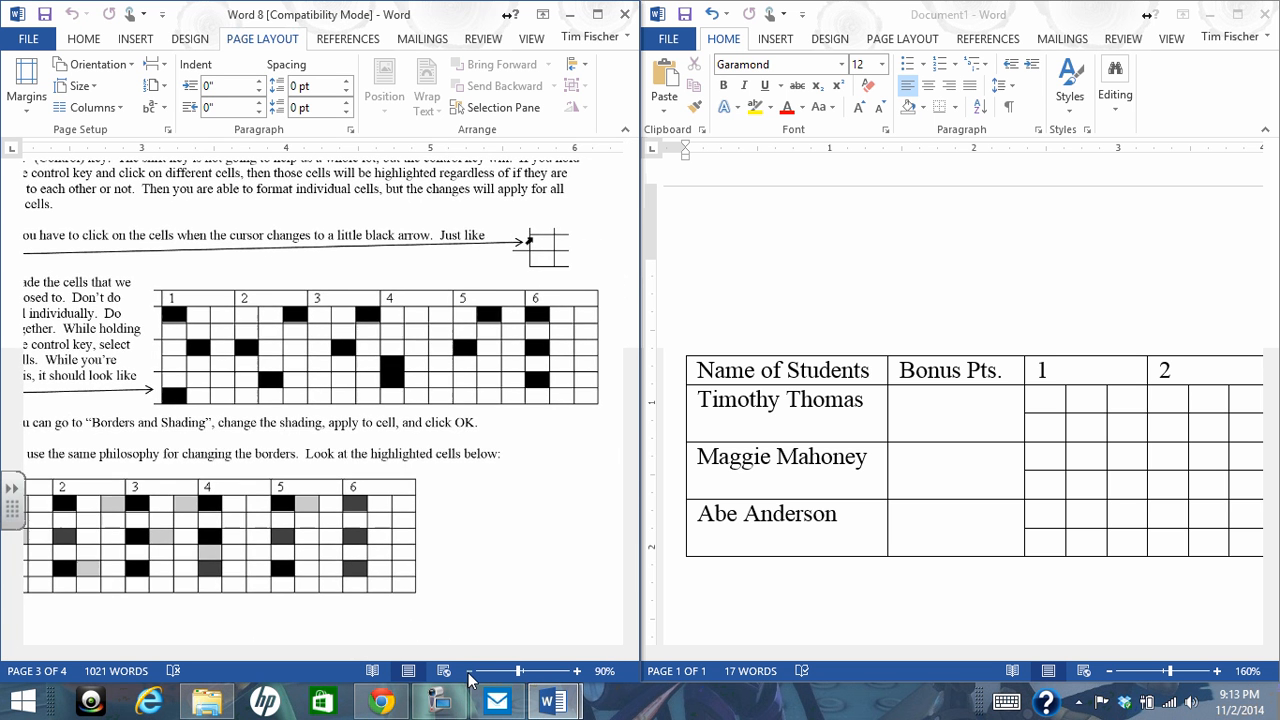
click(1110, 672)
click(1110, 672)
click(1110, 672)
click(1110, 672)
click(1110, 672)
click(1110, 672)
click(1110, 672)
click(1110, 672)
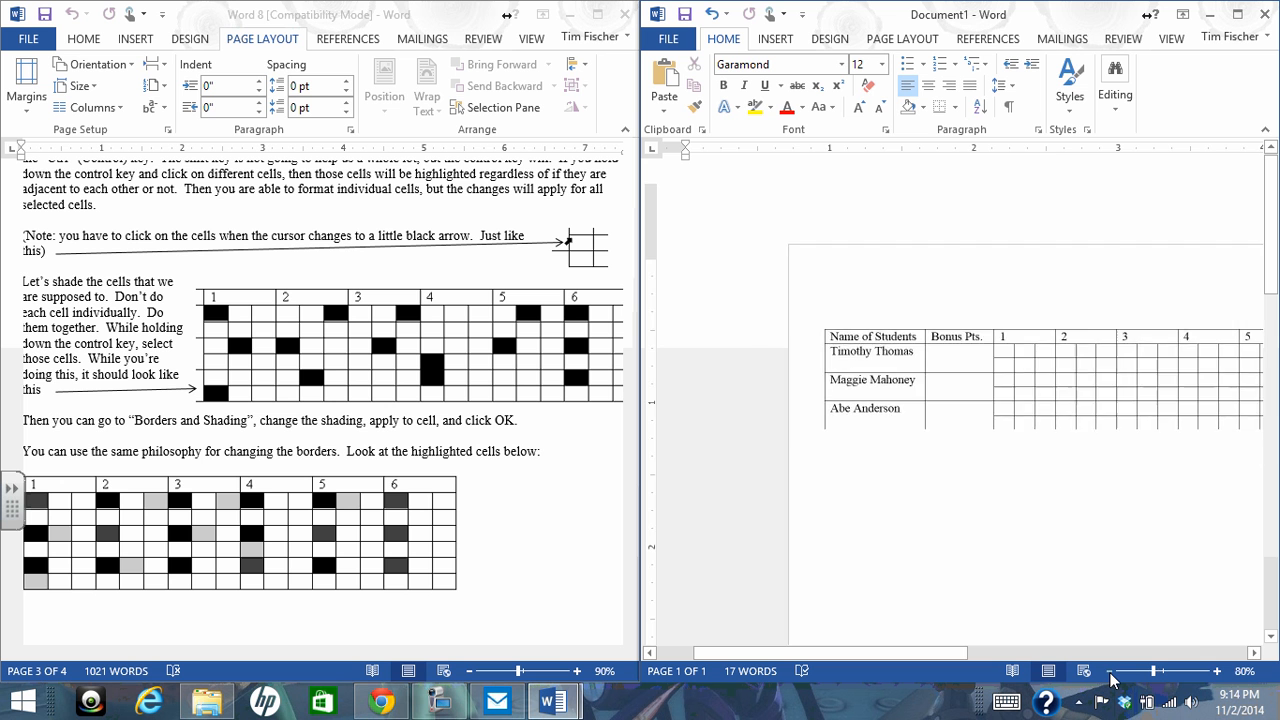
click(1110, 672)
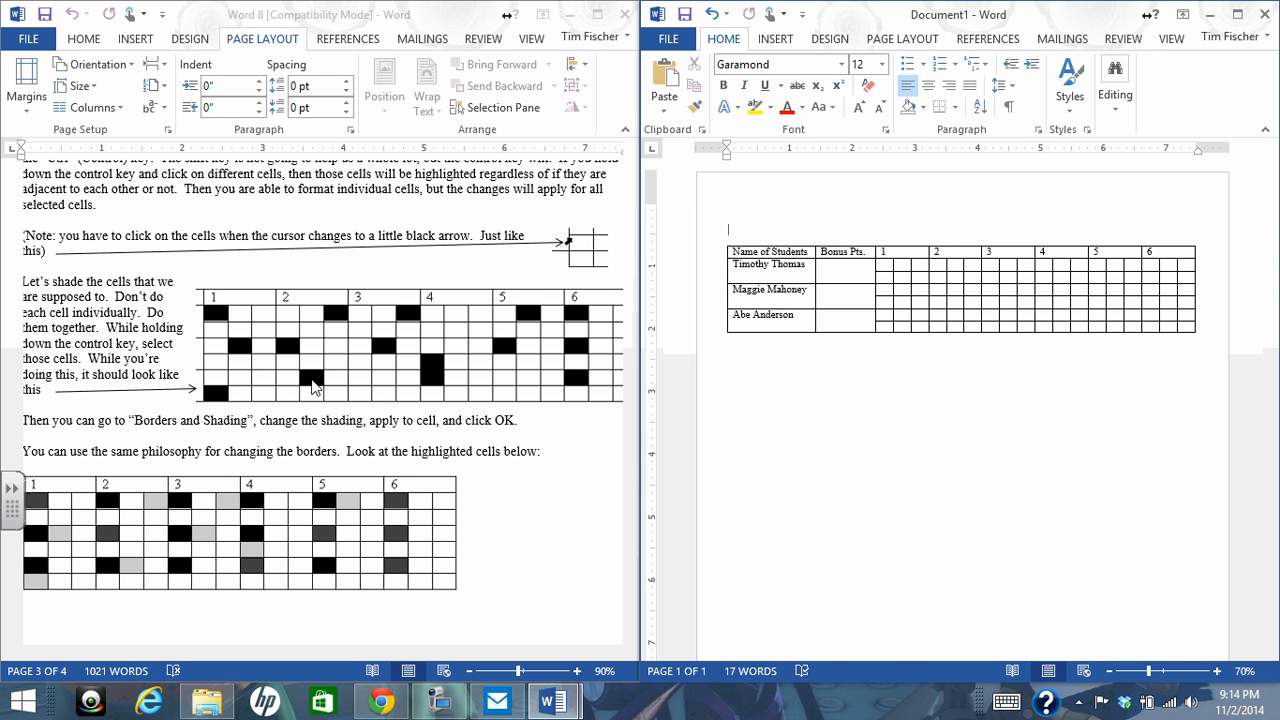
scroll(406, 362, up, 2)
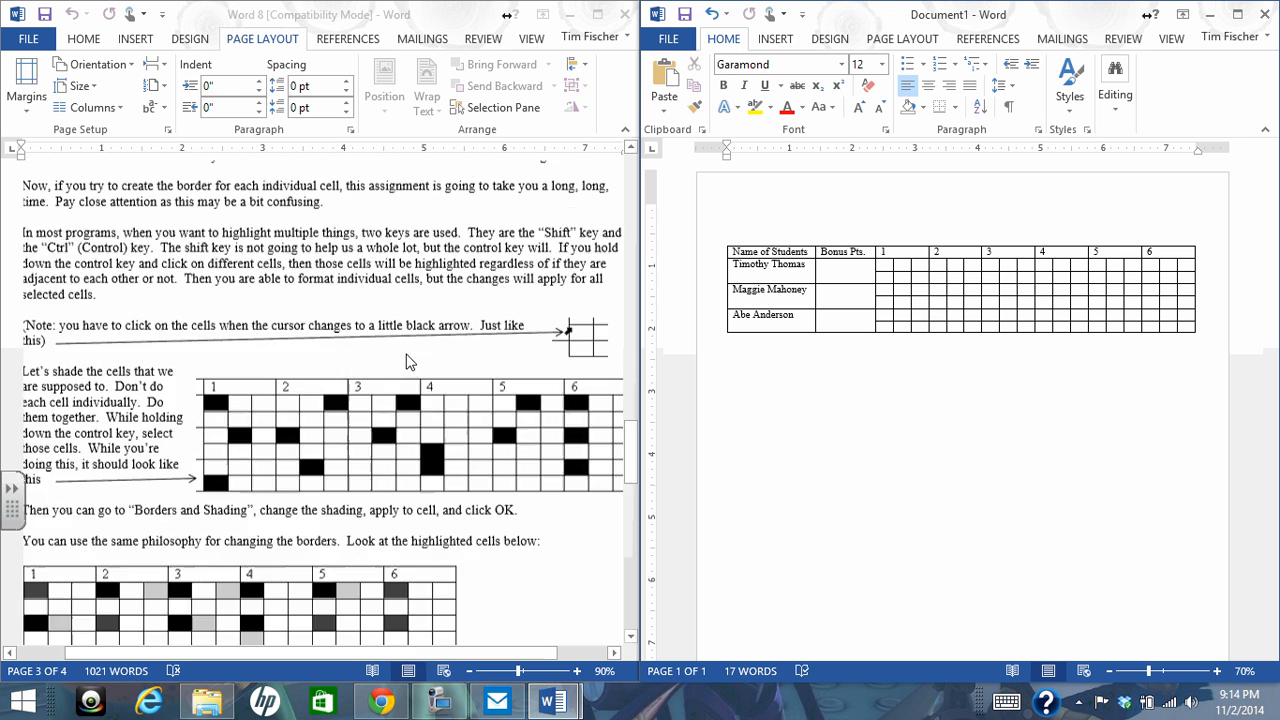
scroll(406, 362, up, 4)
scroll(373, 371, down, 1)
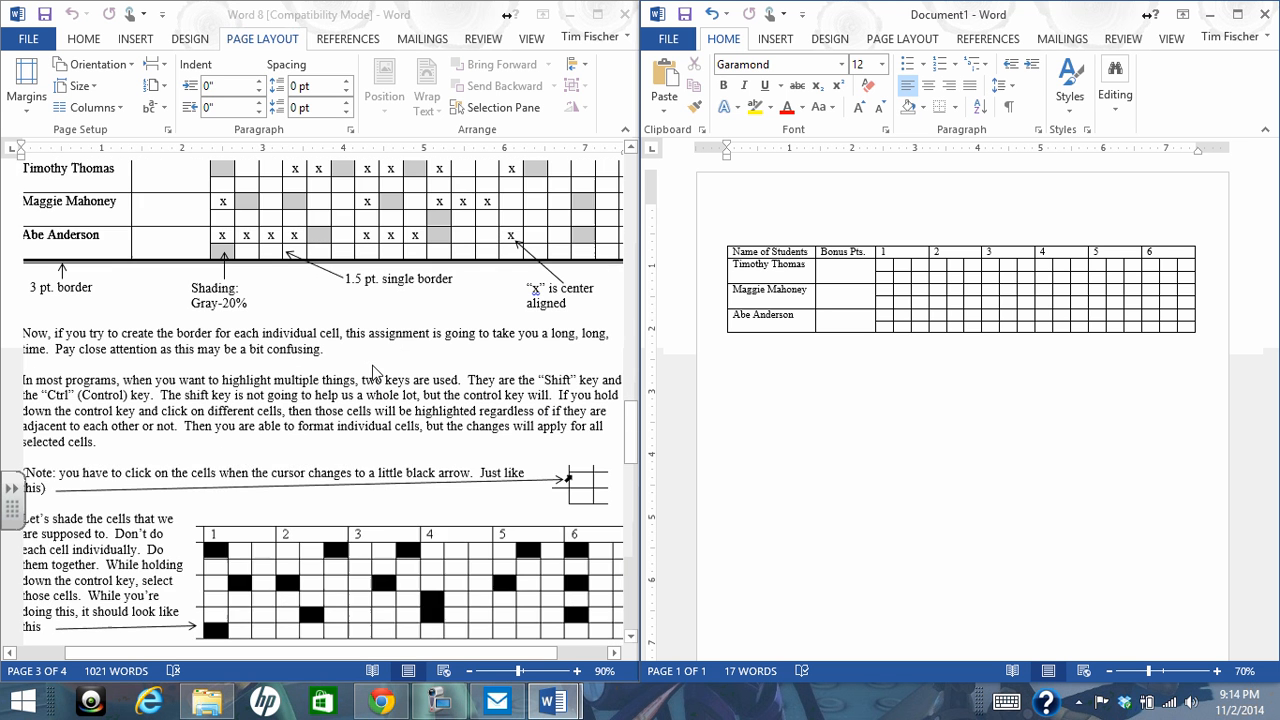
scroll(373, 371, down, 2)
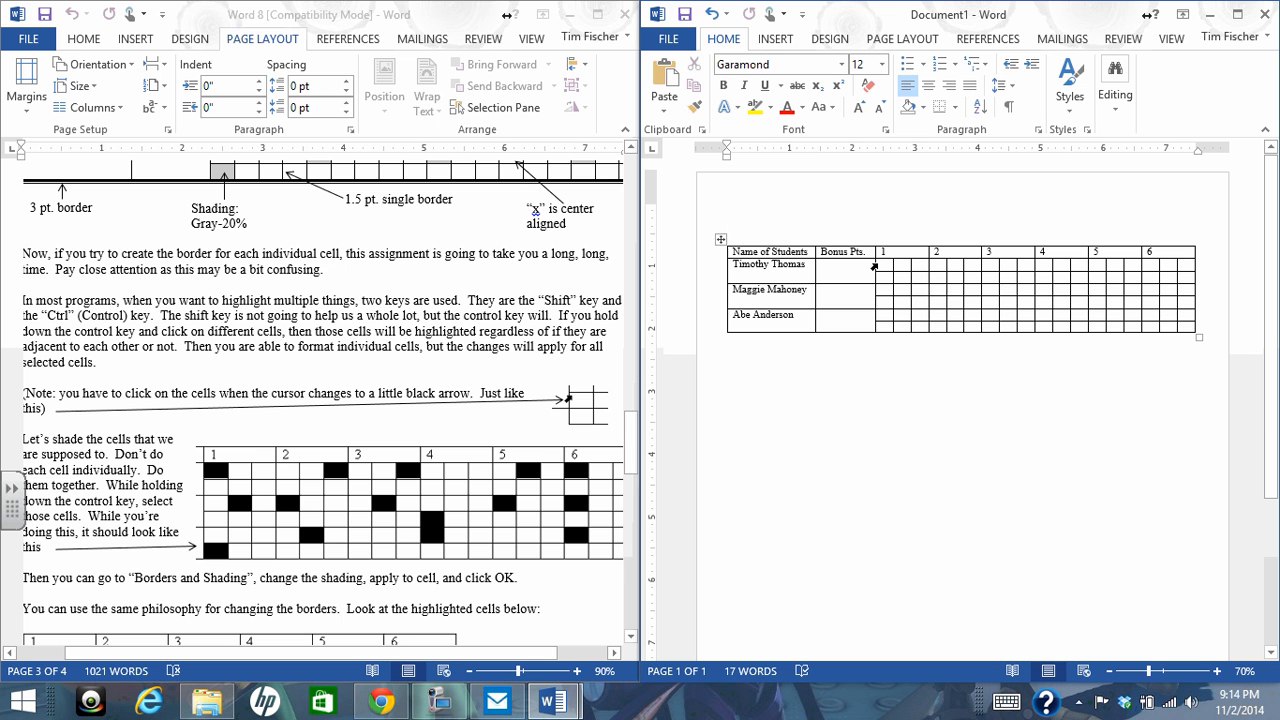
Select together the small cells in Document1 under headers 1 to 3 that the Word 8 shading example marks in black
click(874, 267)
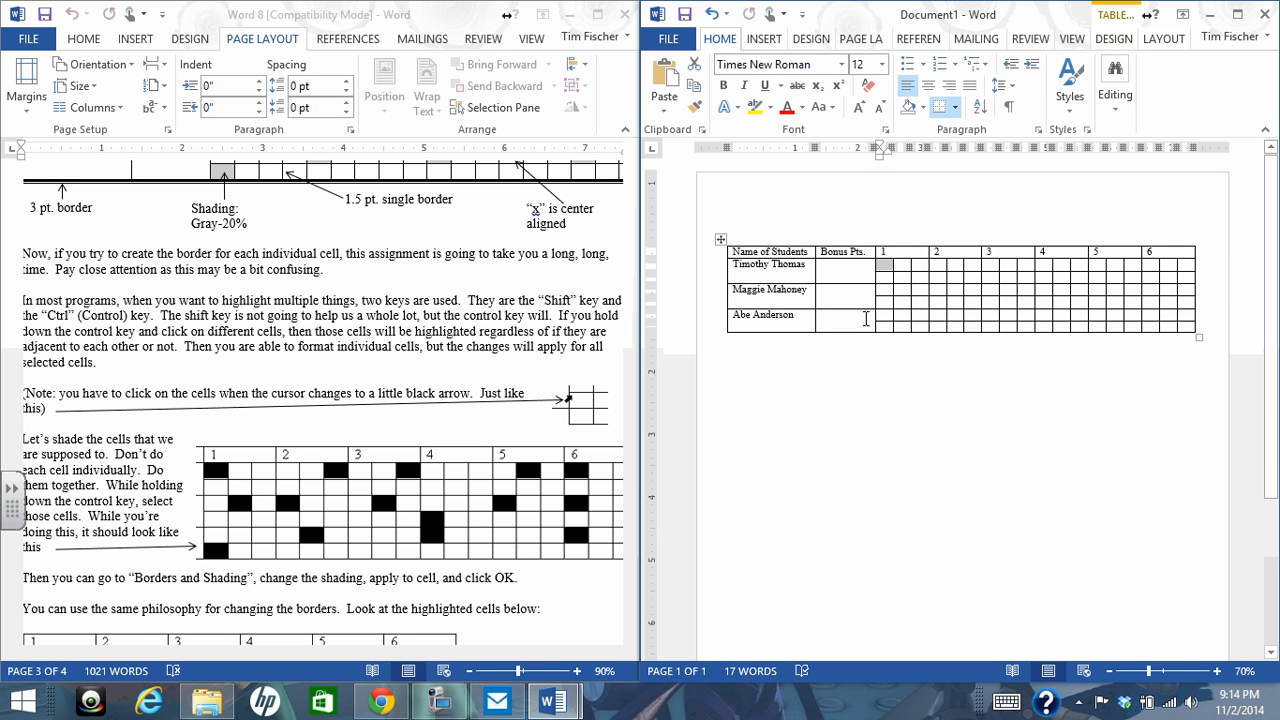
ctrl+click(893, 290)
ctrl+click(883, 325)
ctrl+click(930, 291)
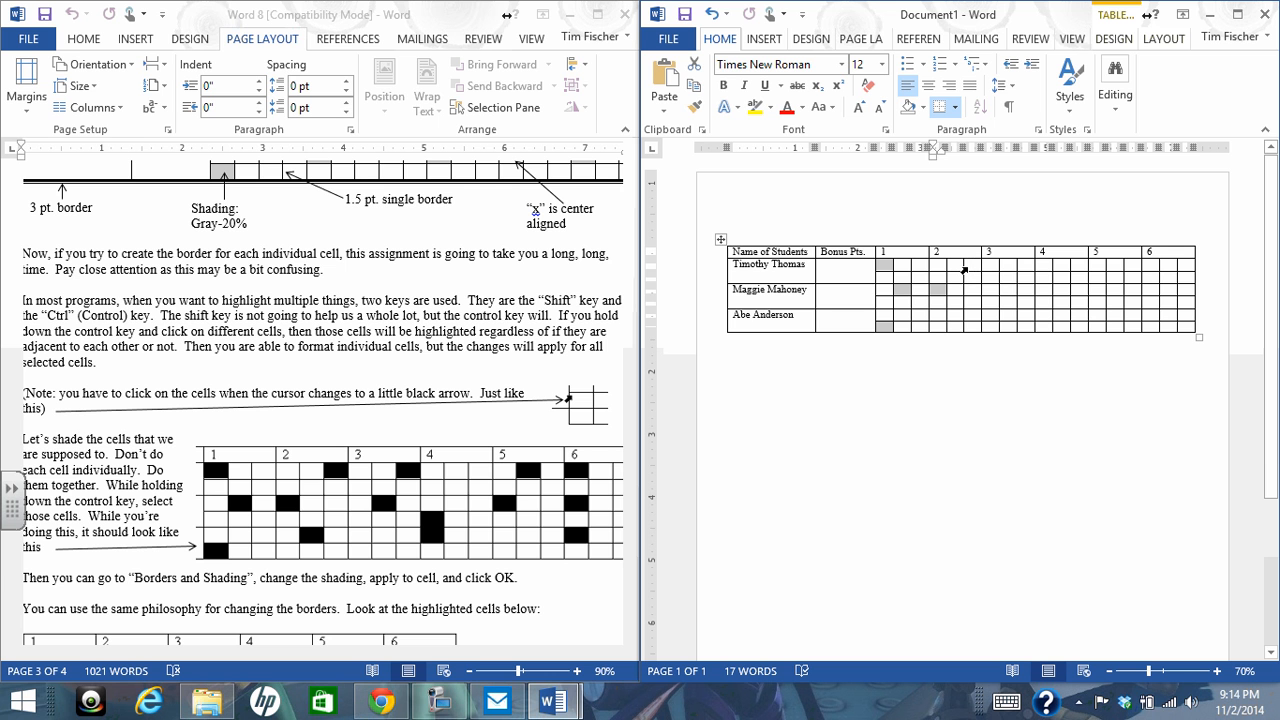
ctrl+click(965, 267)
ctrl+click(1001, 291)
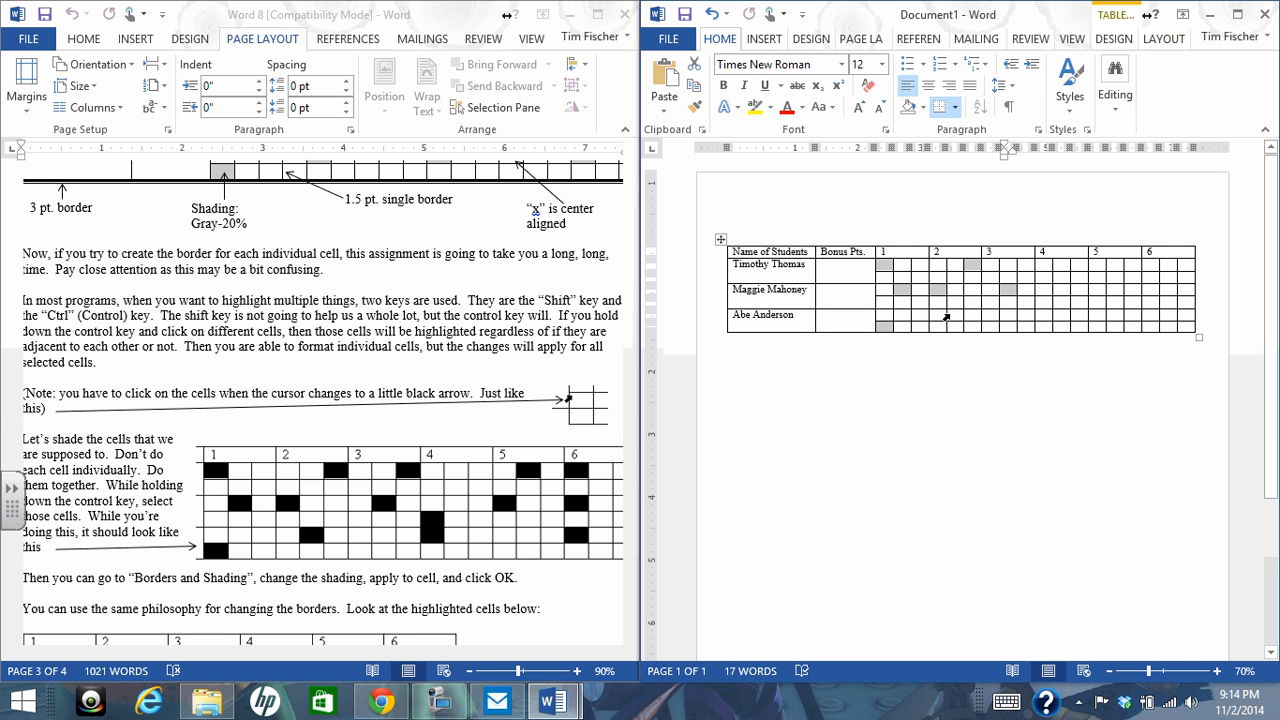
ctrl+click(950, 316)
ctrl+click(1018, 265)
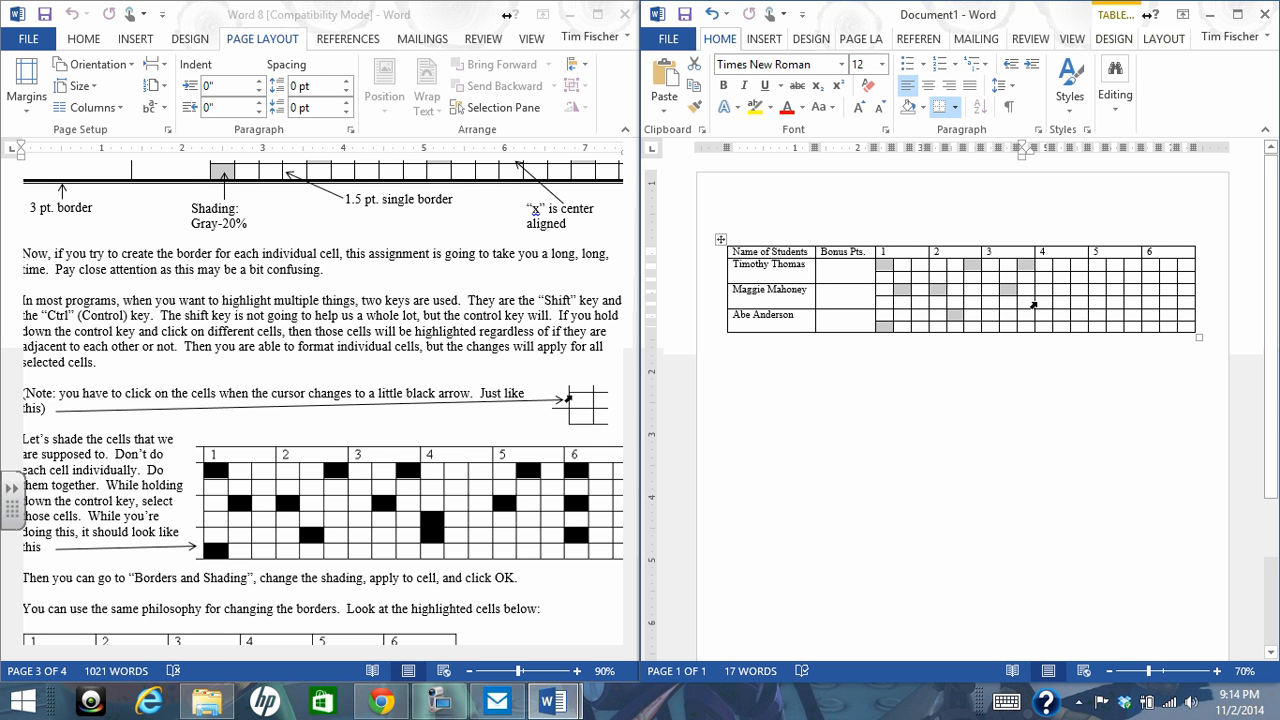
Add the example's marked cells under headers 4 to 6 to the selection, and compare it with the full example in Word 8
ctrl+click(1037, 306)
ctrl+click(1036, 317)
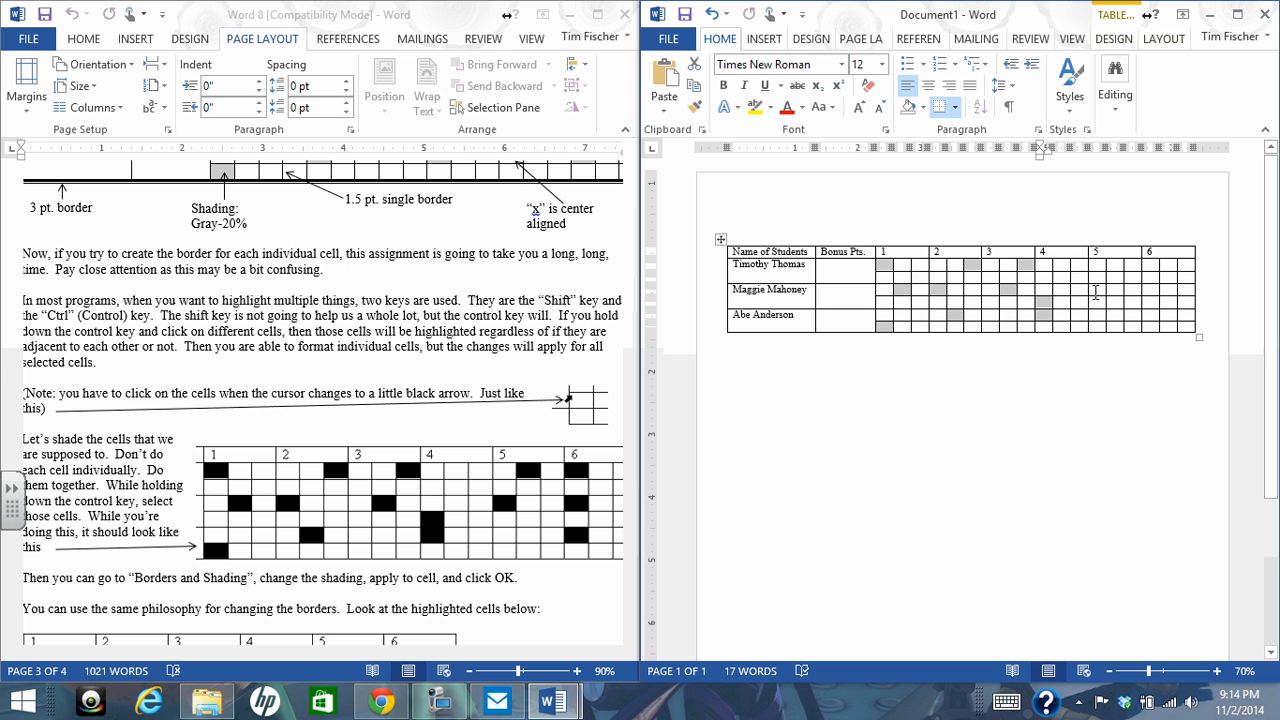
ctrl+click(1088, 291)
ctrl+click(1107, 266)
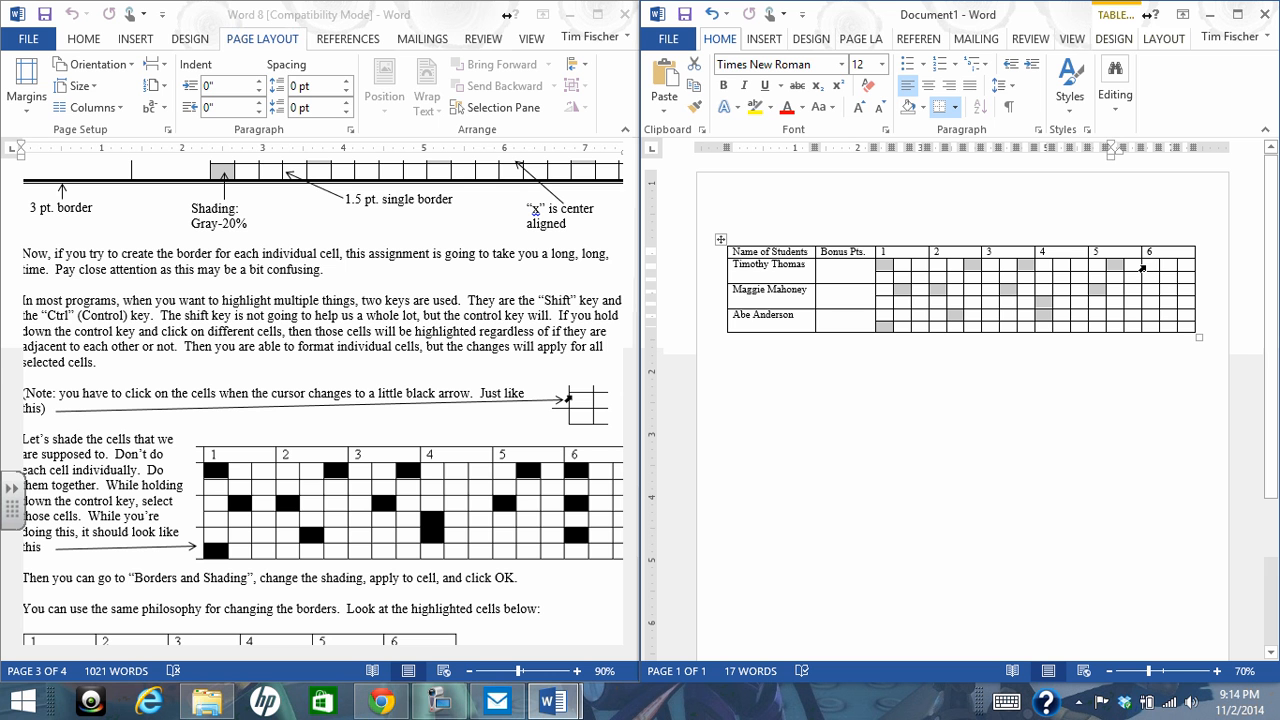
ctrl+click(1143, 267)
ctrl+click(1143, 291)
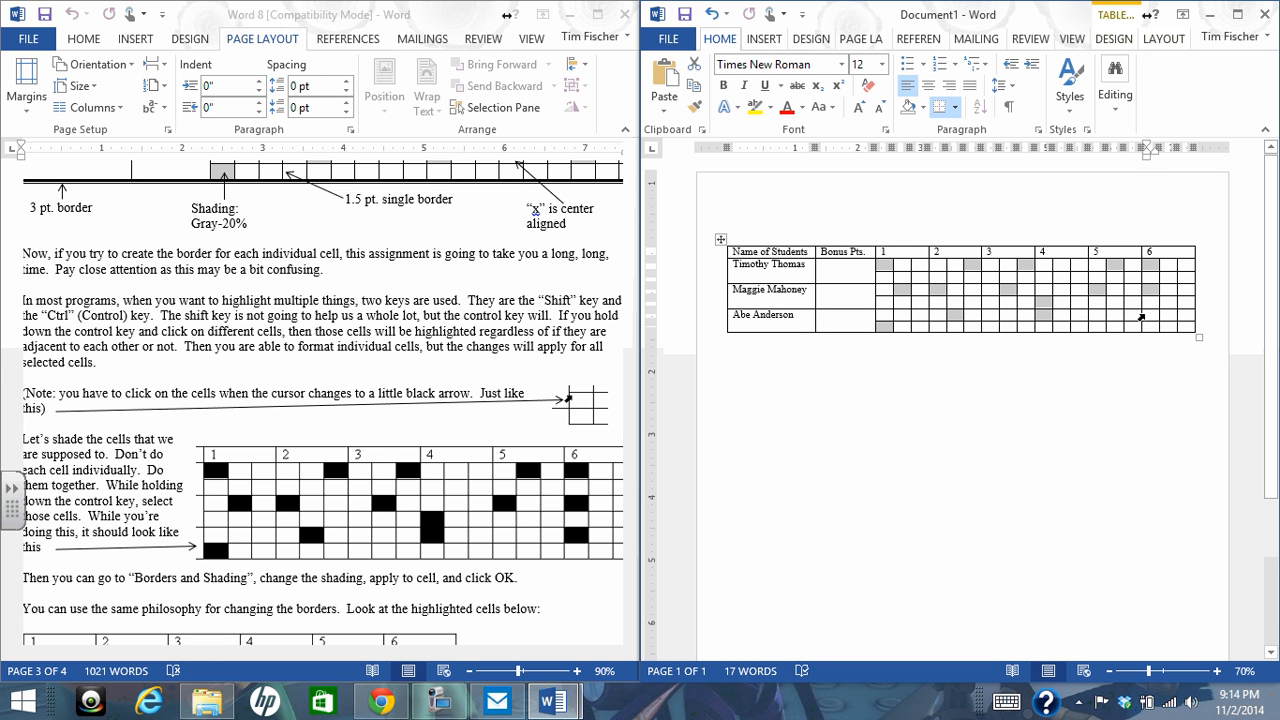
ctrl+click(1141, 316)
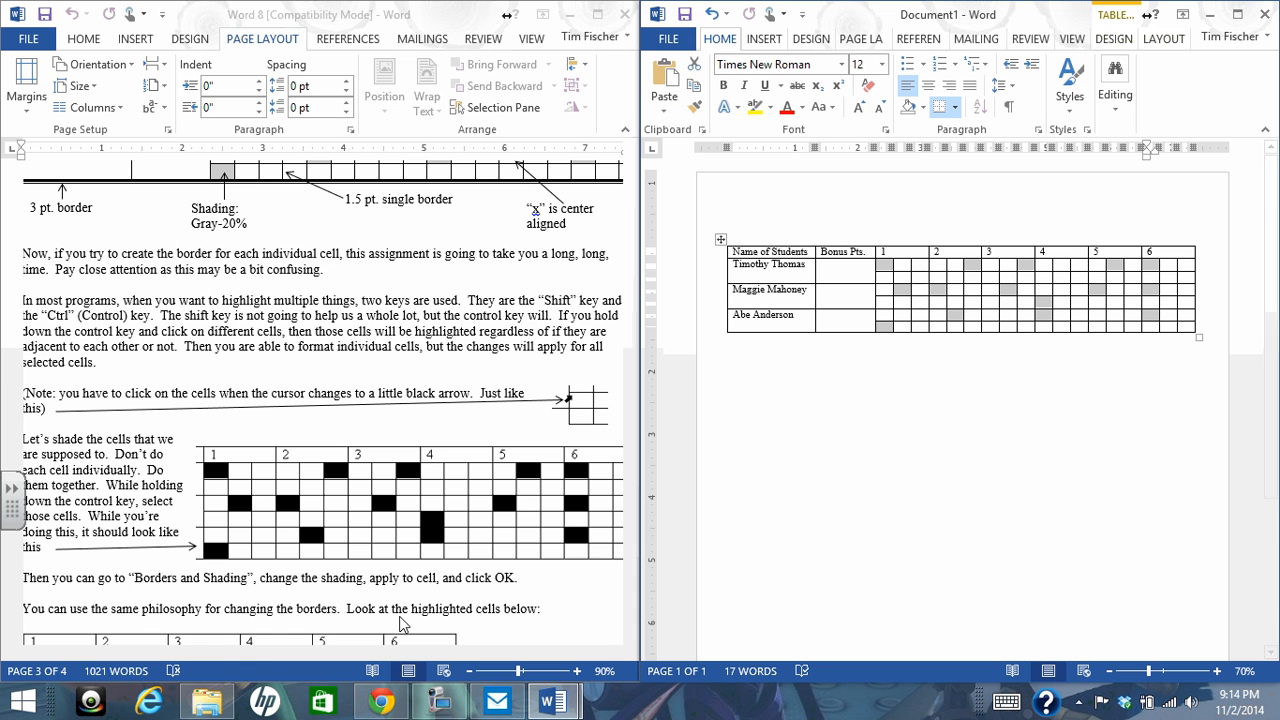
click(584, 605)
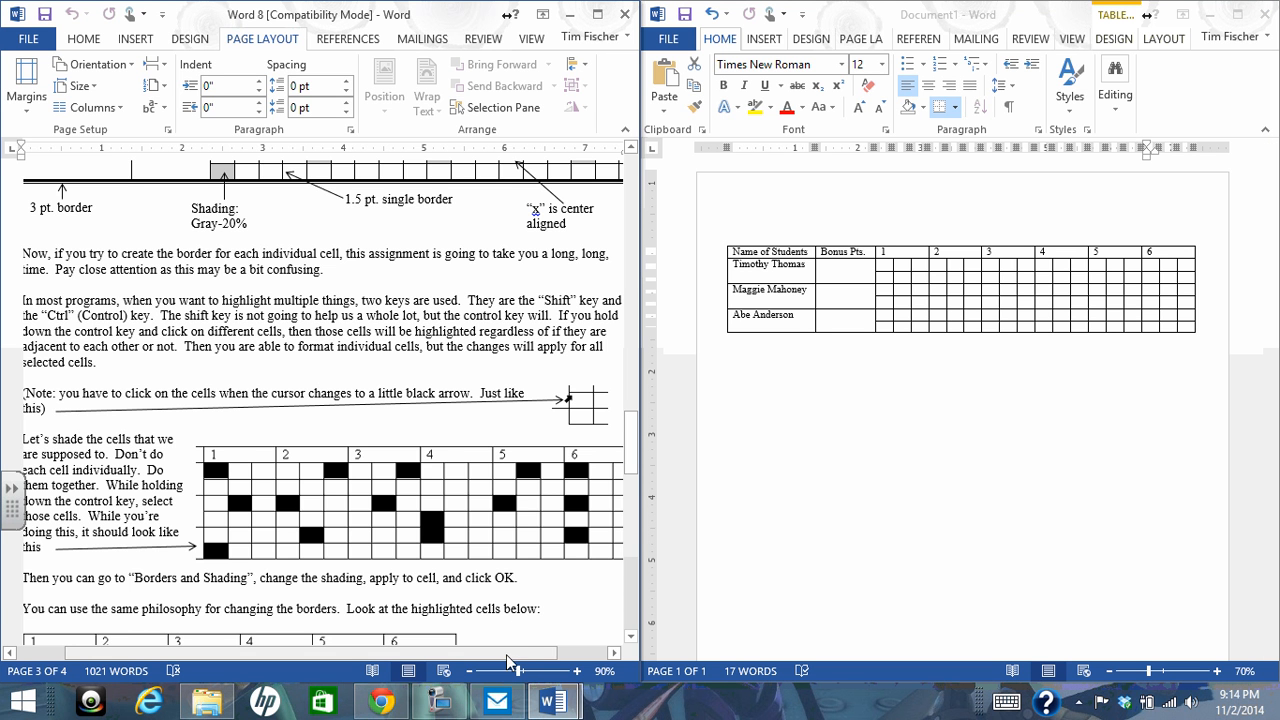
drag(506, 654, 556, 653)
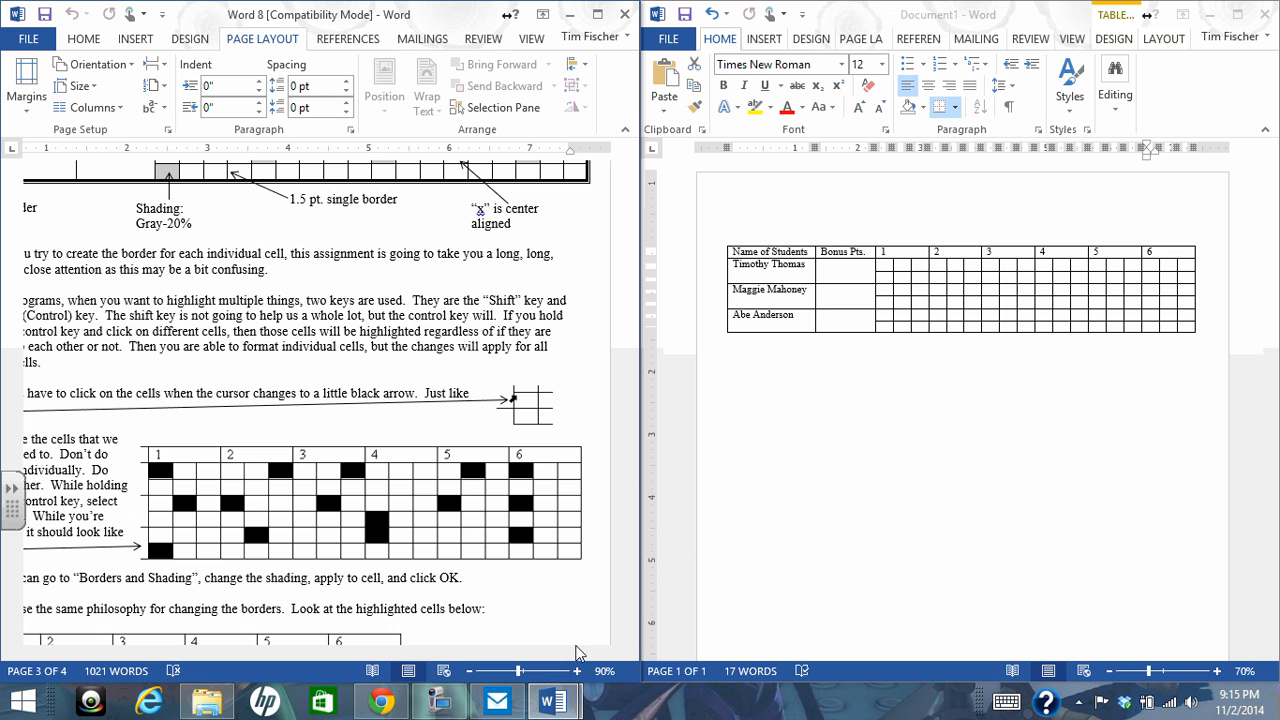
click(441, 705)
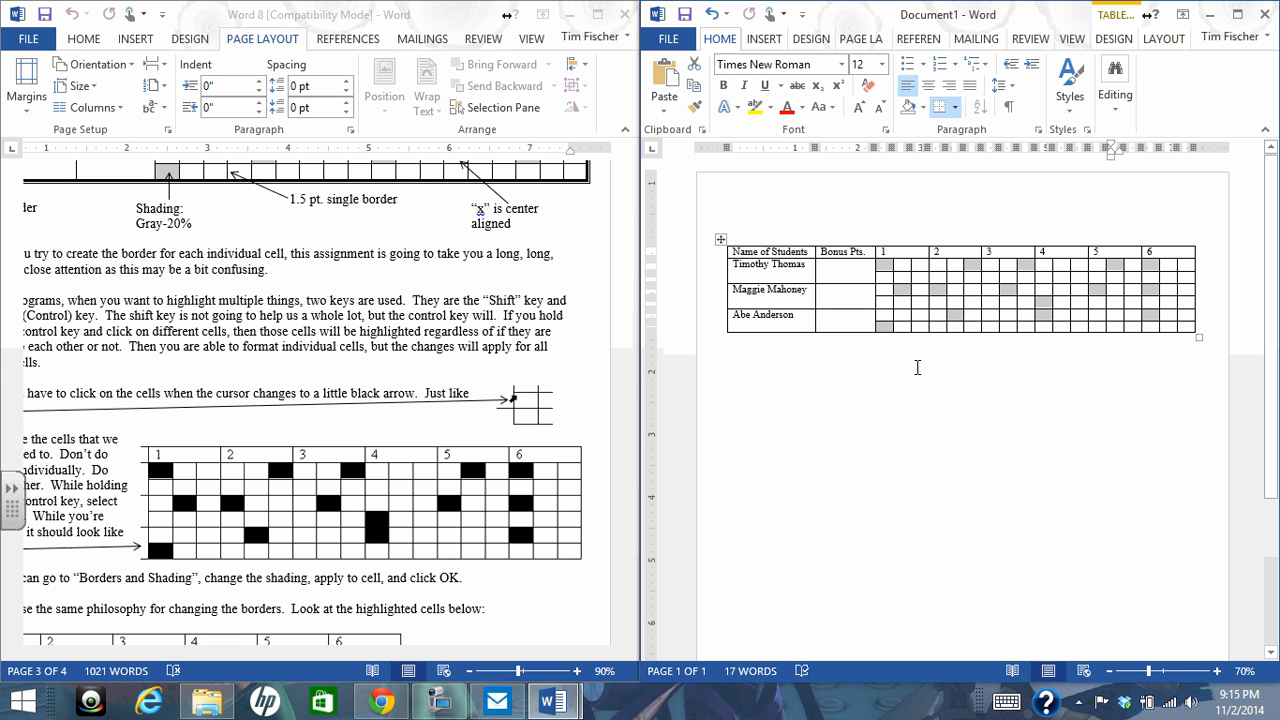
Shade the selected cells in Document1 with the second-darkest gray of the white theme colors, and clear the selection
click(1114, 39)
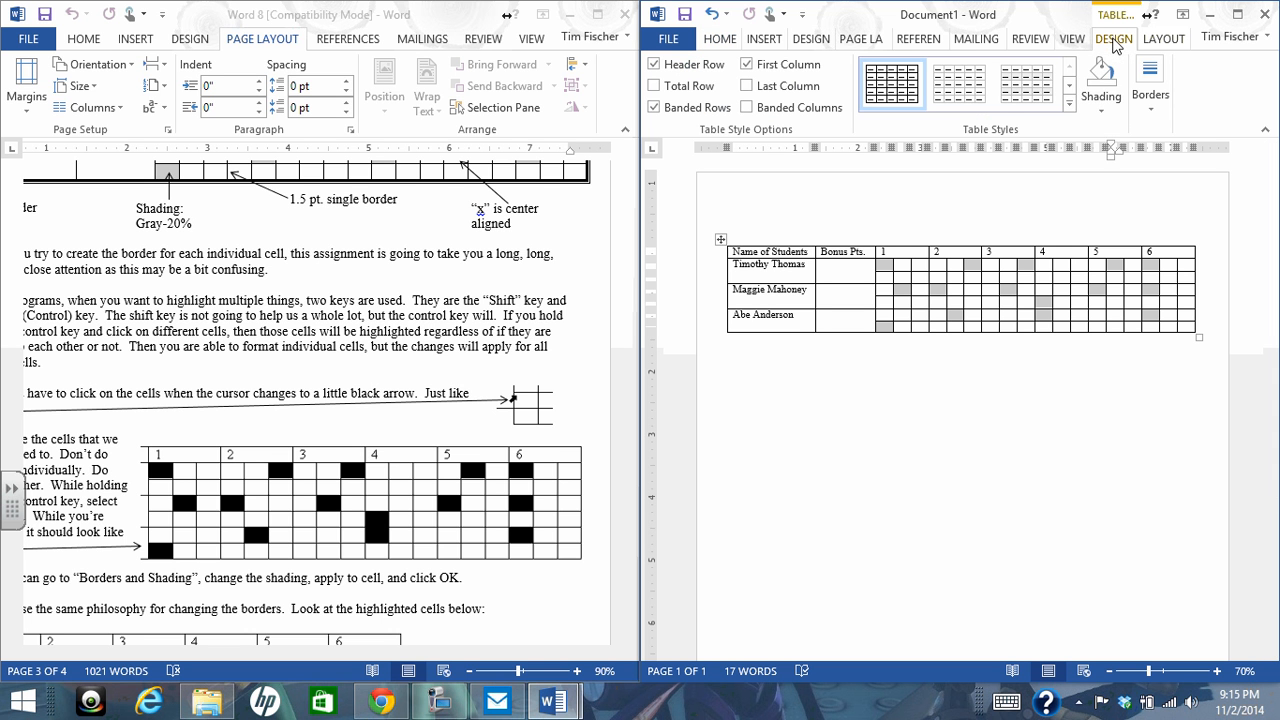
click(1102, 98)
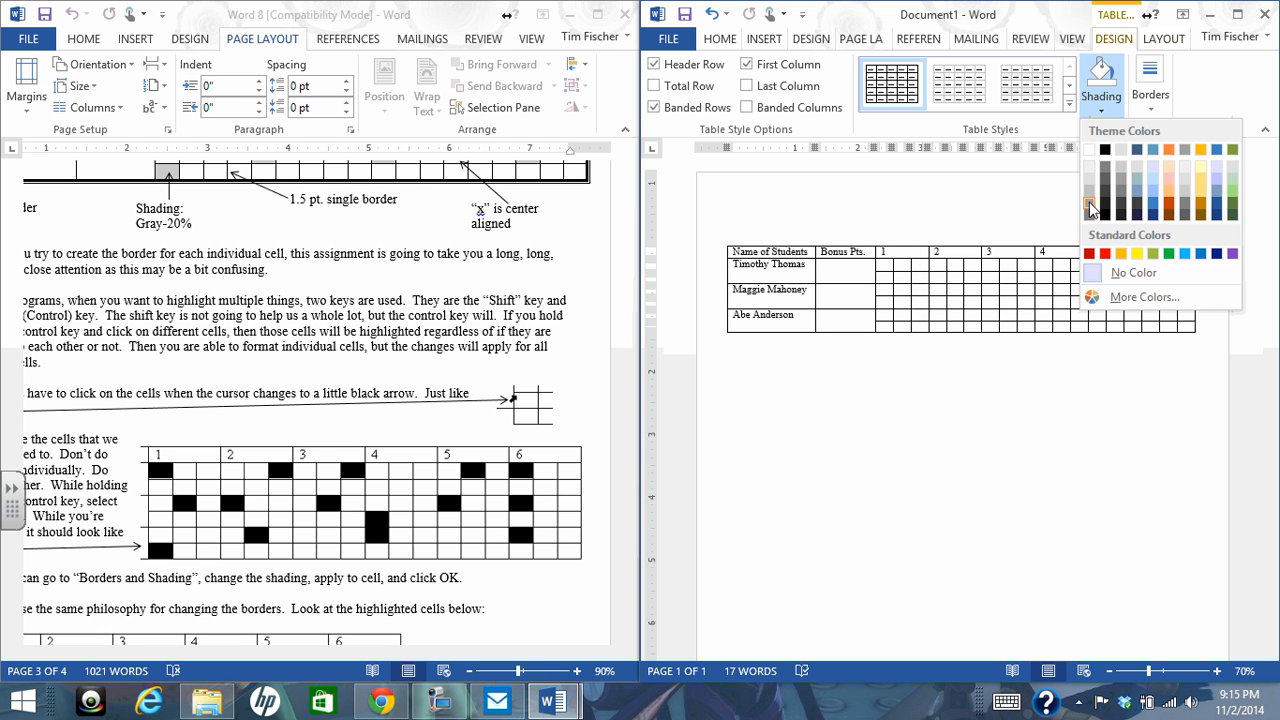
click(1089, 200)
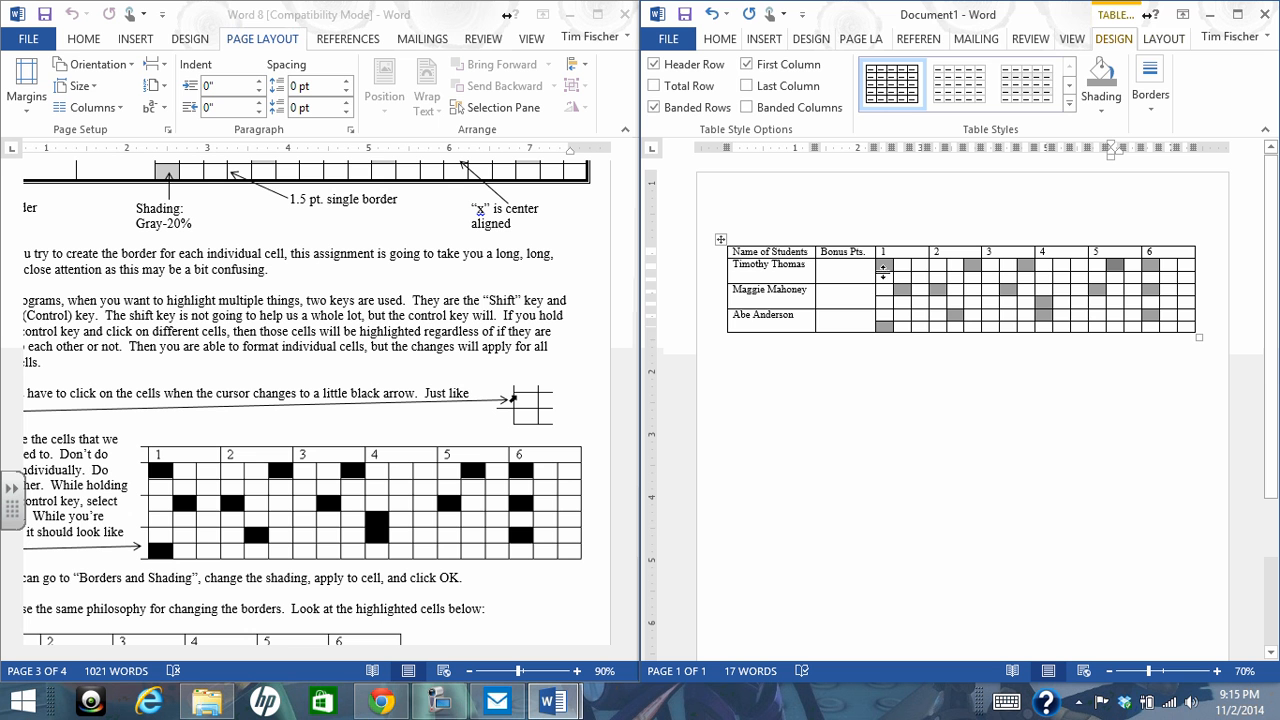
click(928, 366)
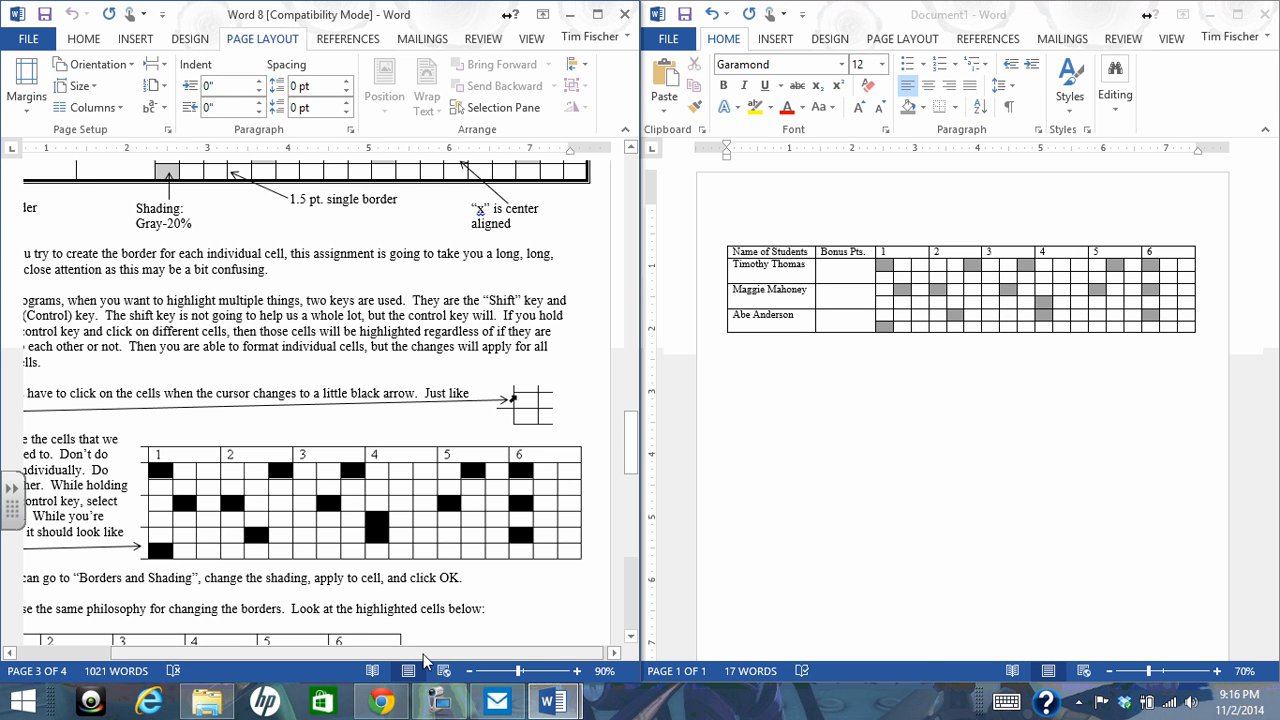
Review Word 8's finished table, its shading example, and the instructions and highlighted cells for changing borders
drag(425, 653, 335, 649)
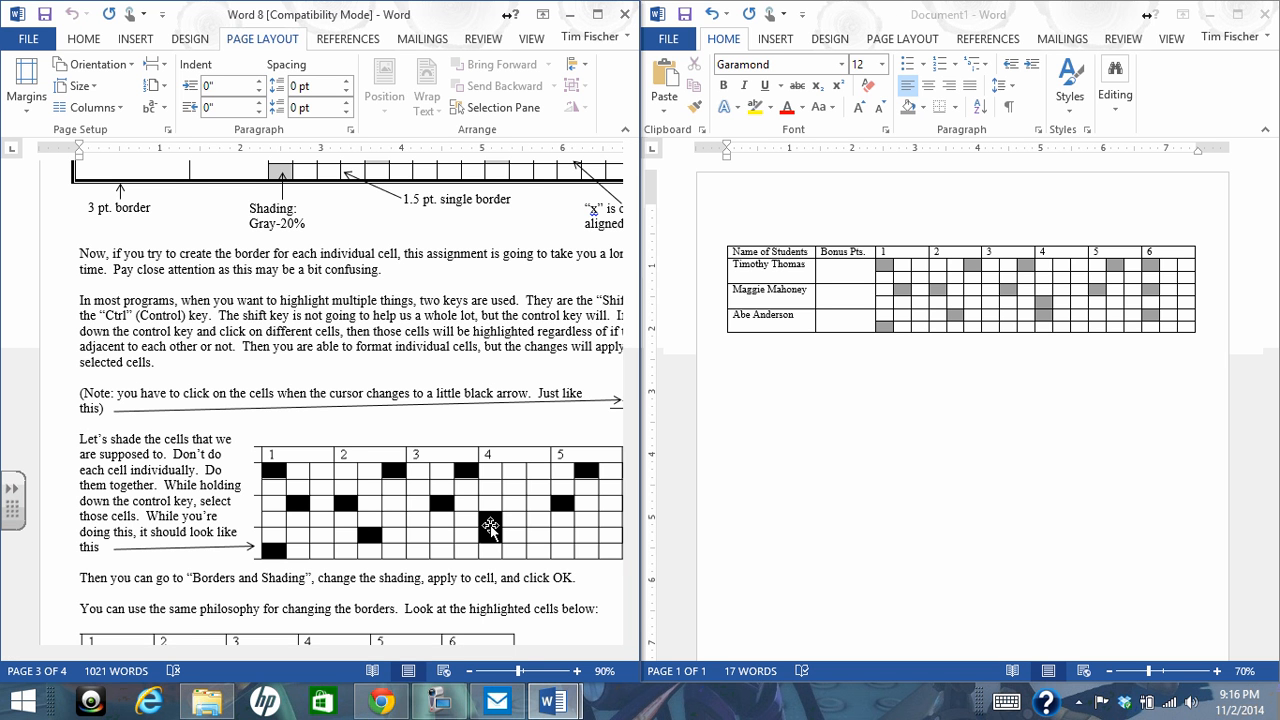
click(437, 703)
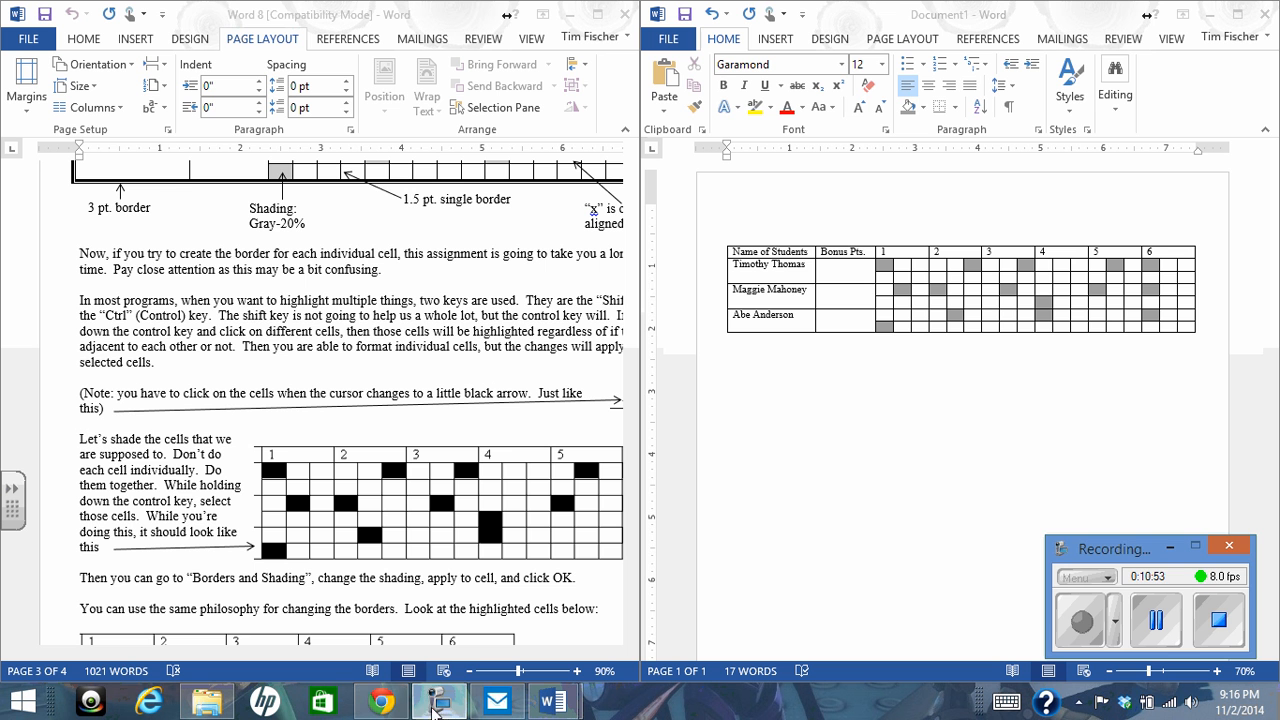
click(589, 573)
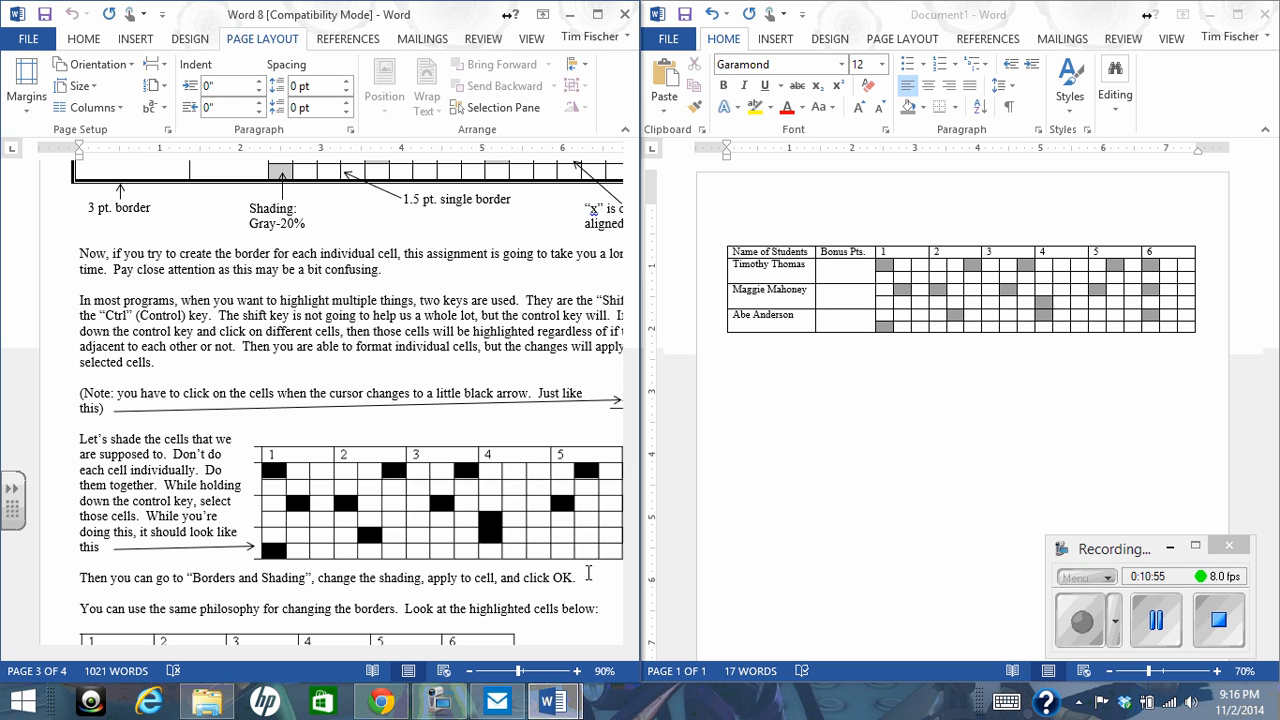
scroll(466, 568, up, 4)
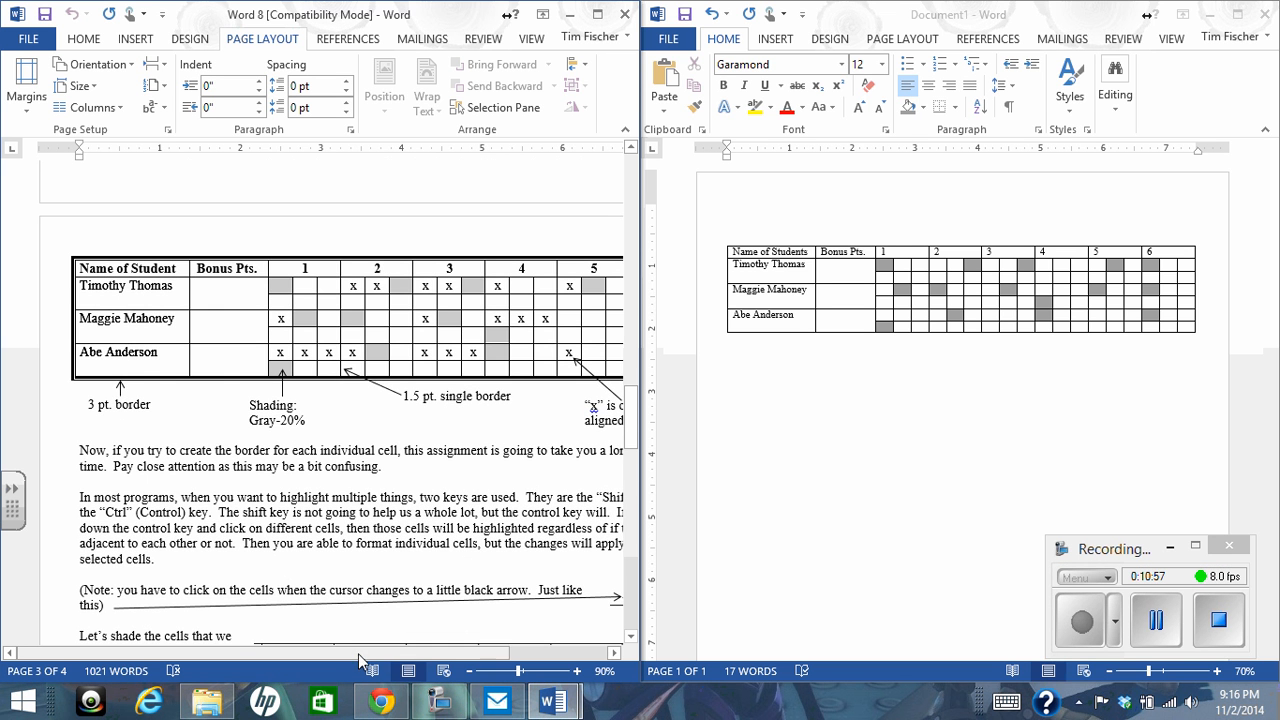
drag(358, 655, 418, 652)
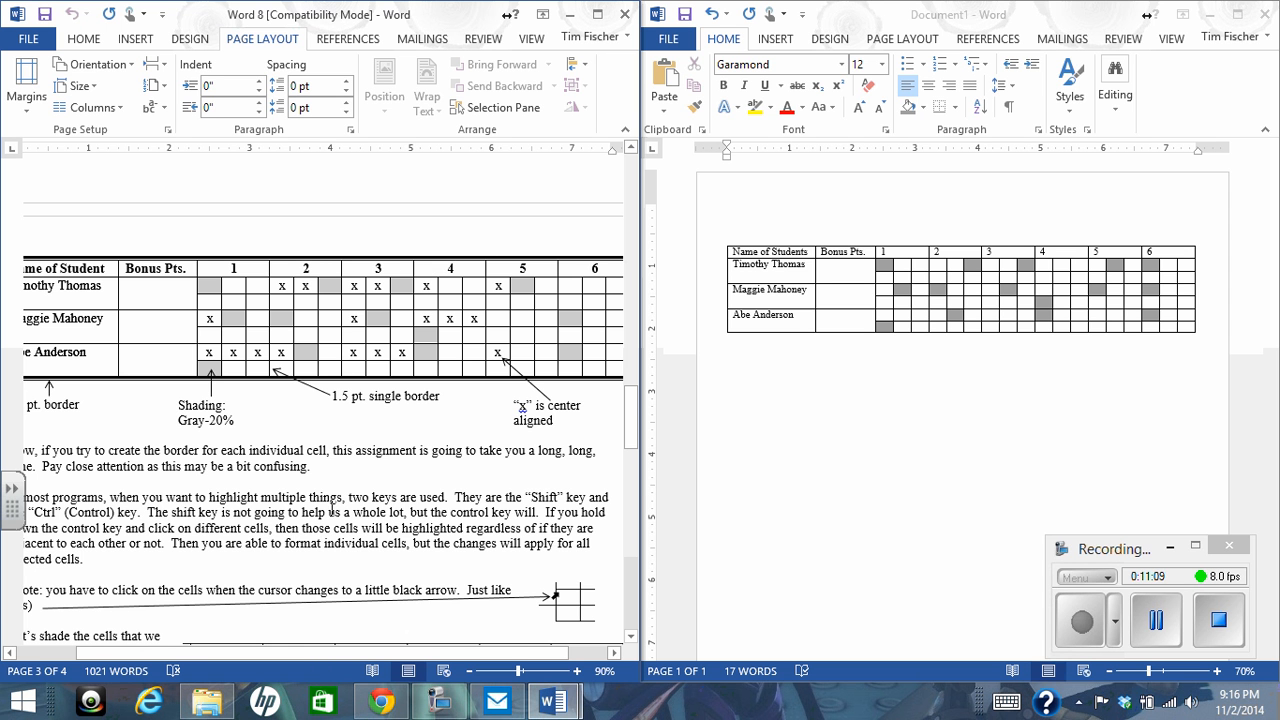
scroll(333, 511, down, 3)
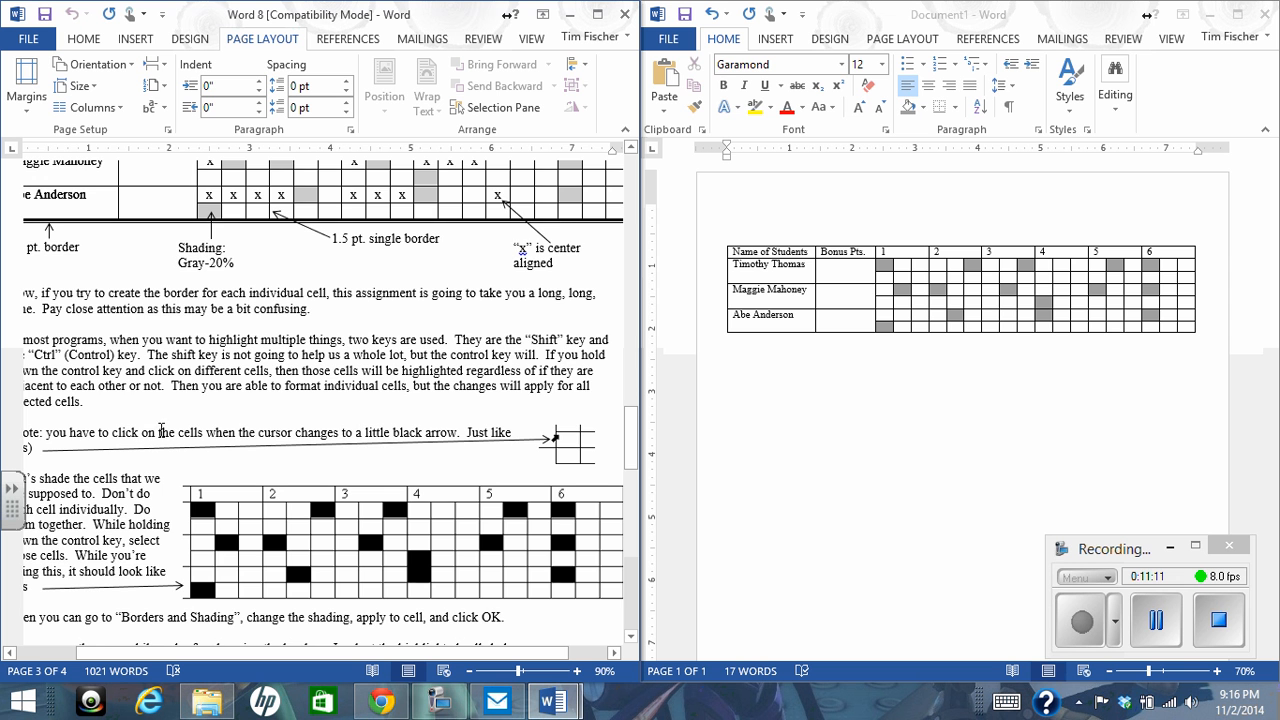
scroll(161, 432, down, 5)
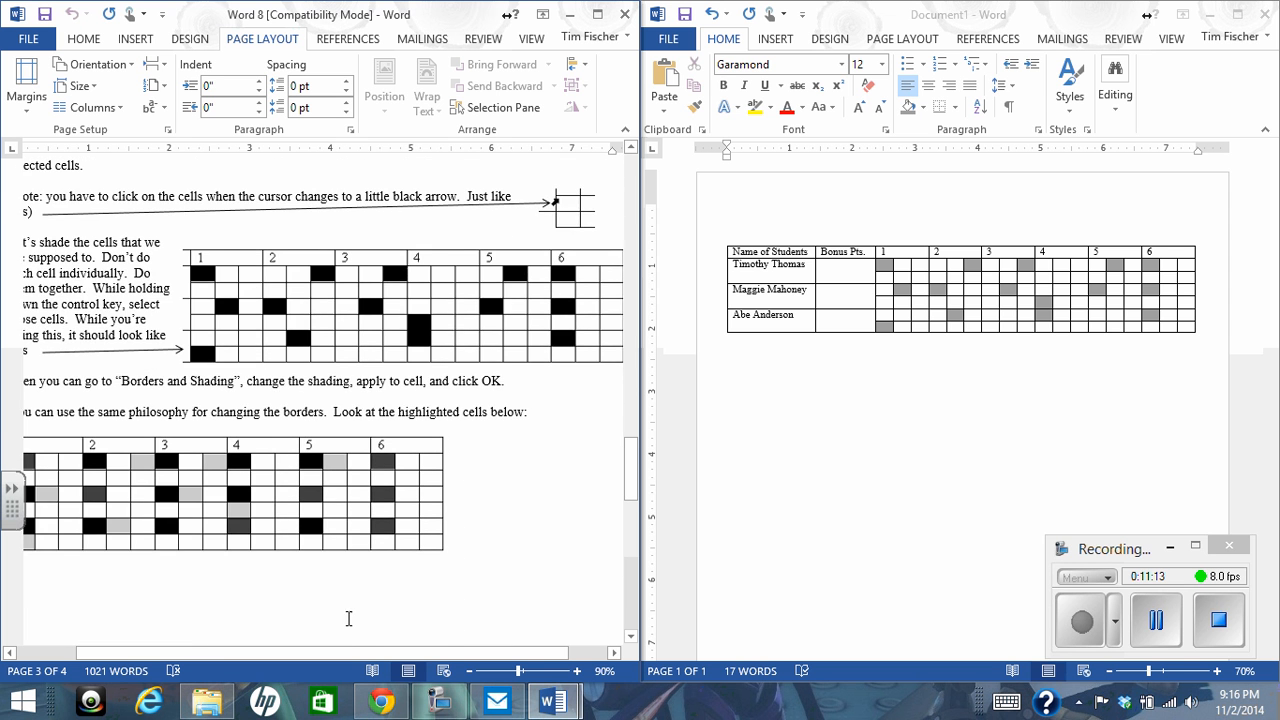
drag(351, 652, 215, 648)
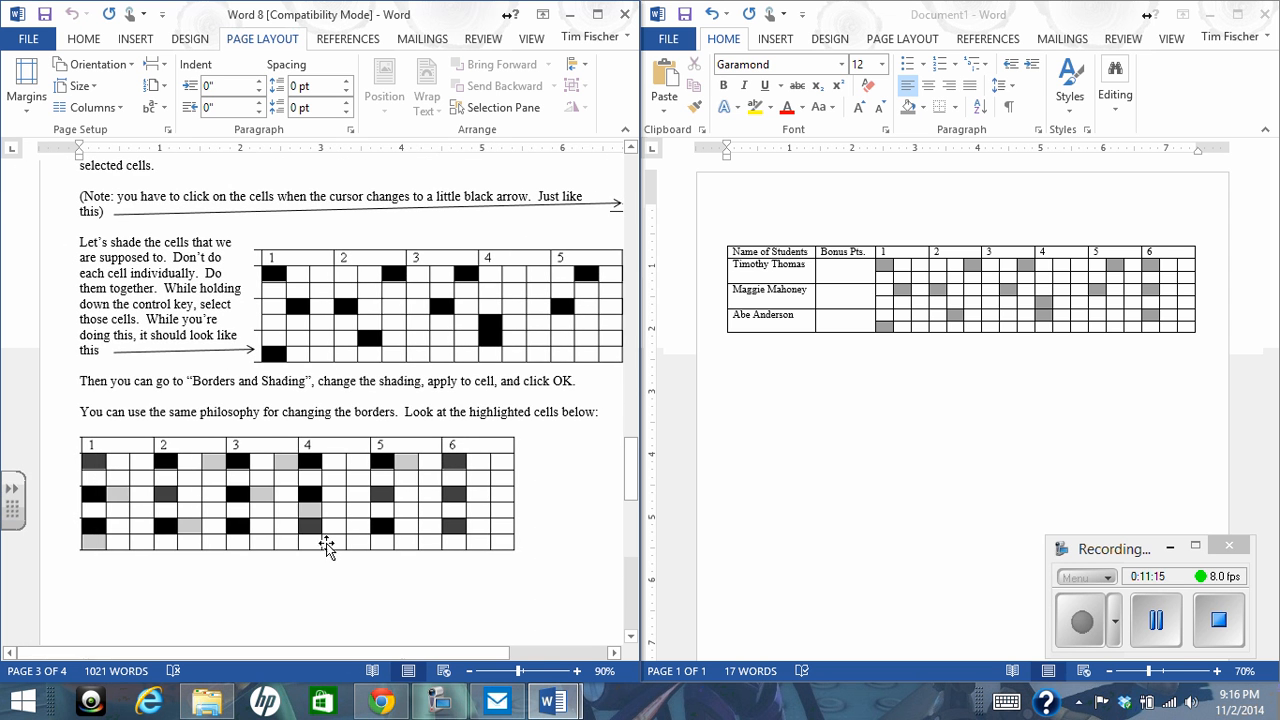
scroll(325, 530, down, 1)
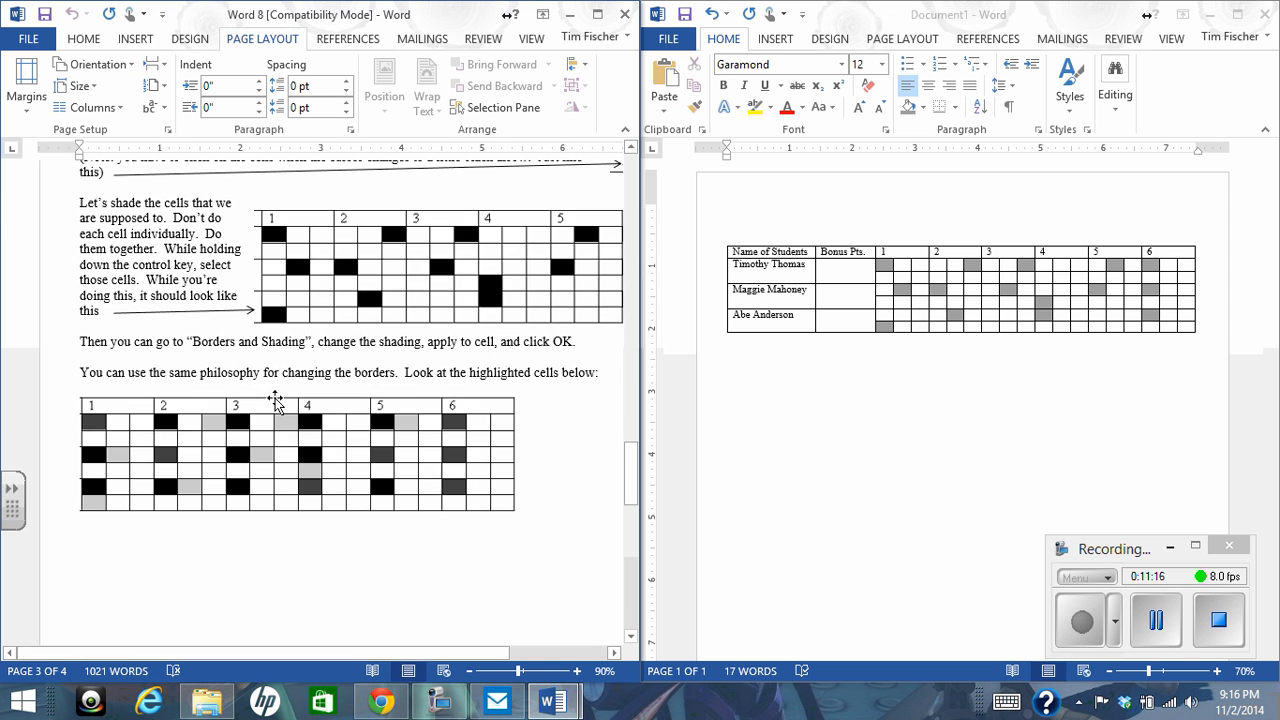
Maximize Word 8, zoom to 120%, and compare the border selection example with the finished table's 1.5 pt. borders
click(600, 15)
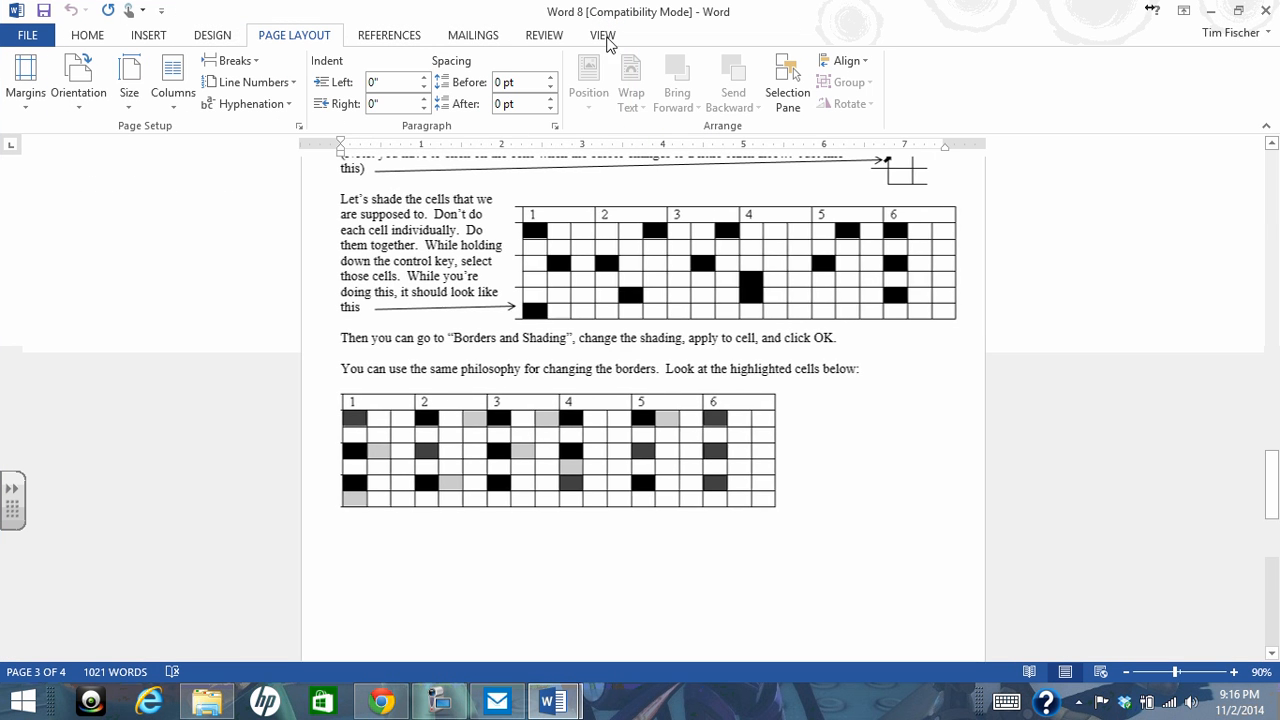
click(1234, 674)
click(1234, 674)
click(1234, 674)
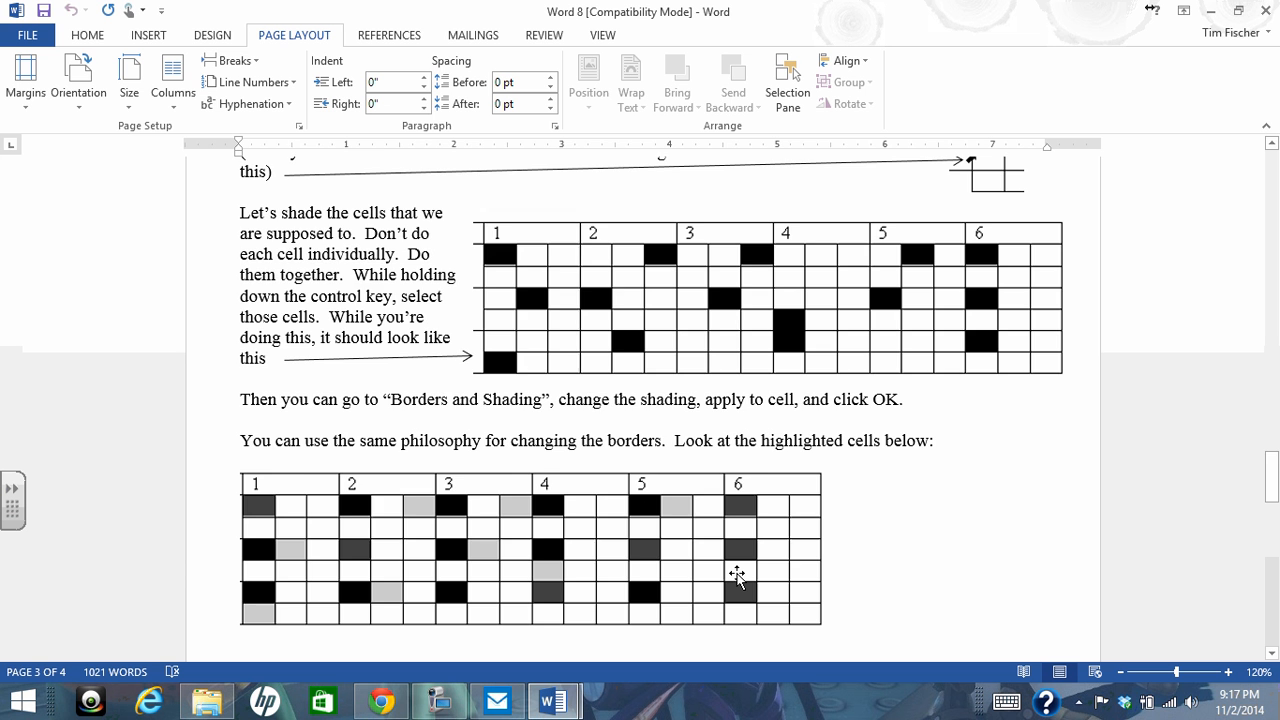
scroll(736, 575, up, 9)
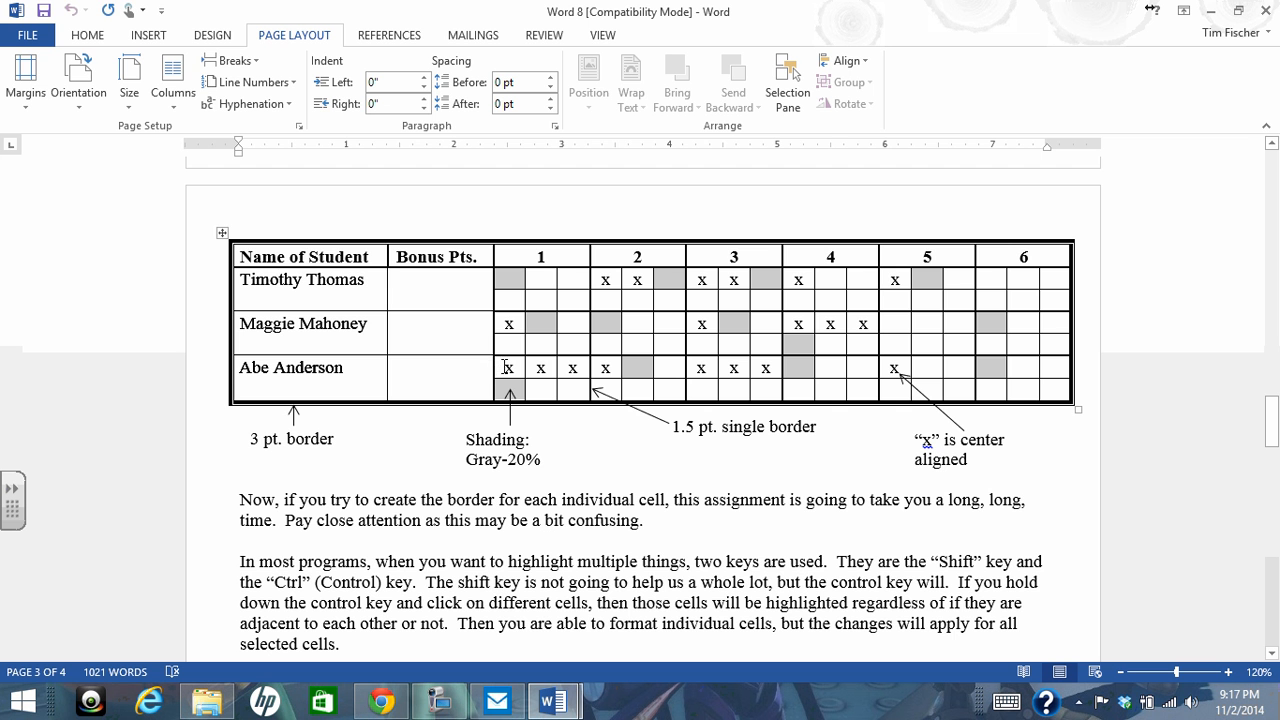
scroll(528, 410, down, 7)
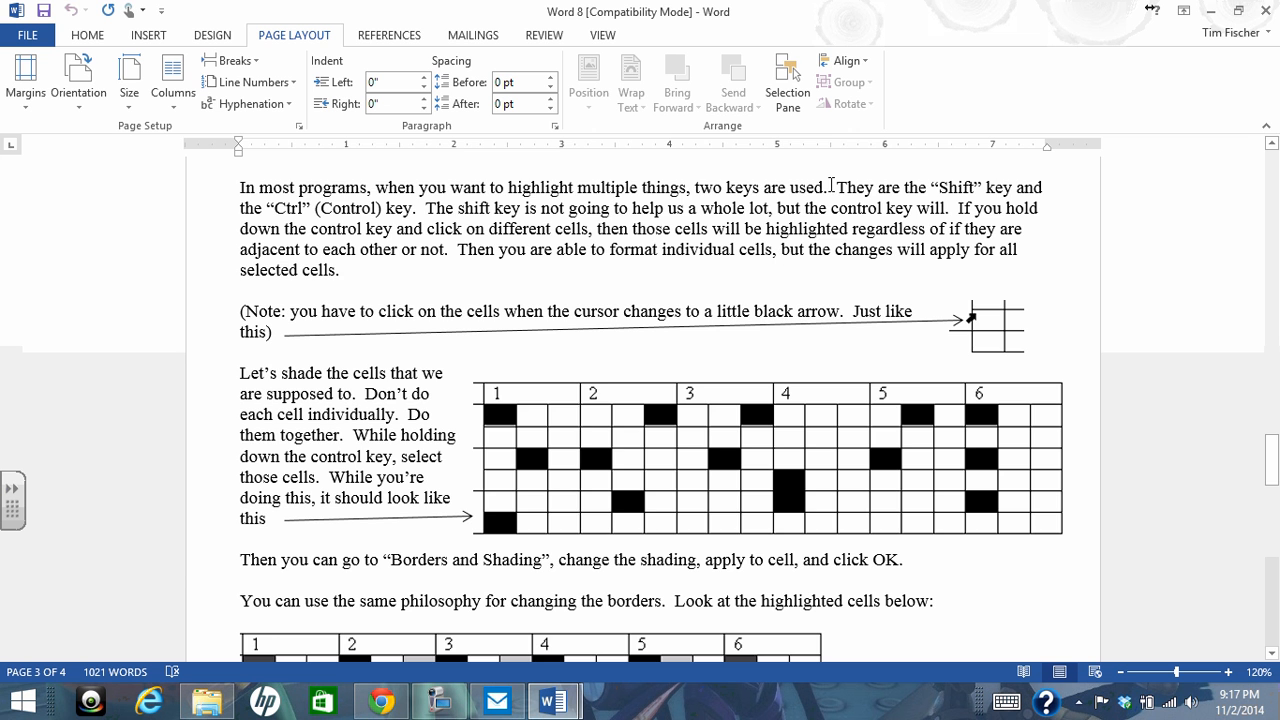
Maximize Document1 and select the first cell under header 1 in the upper rows of the second and third students
scroll(651, 323, down, 6)
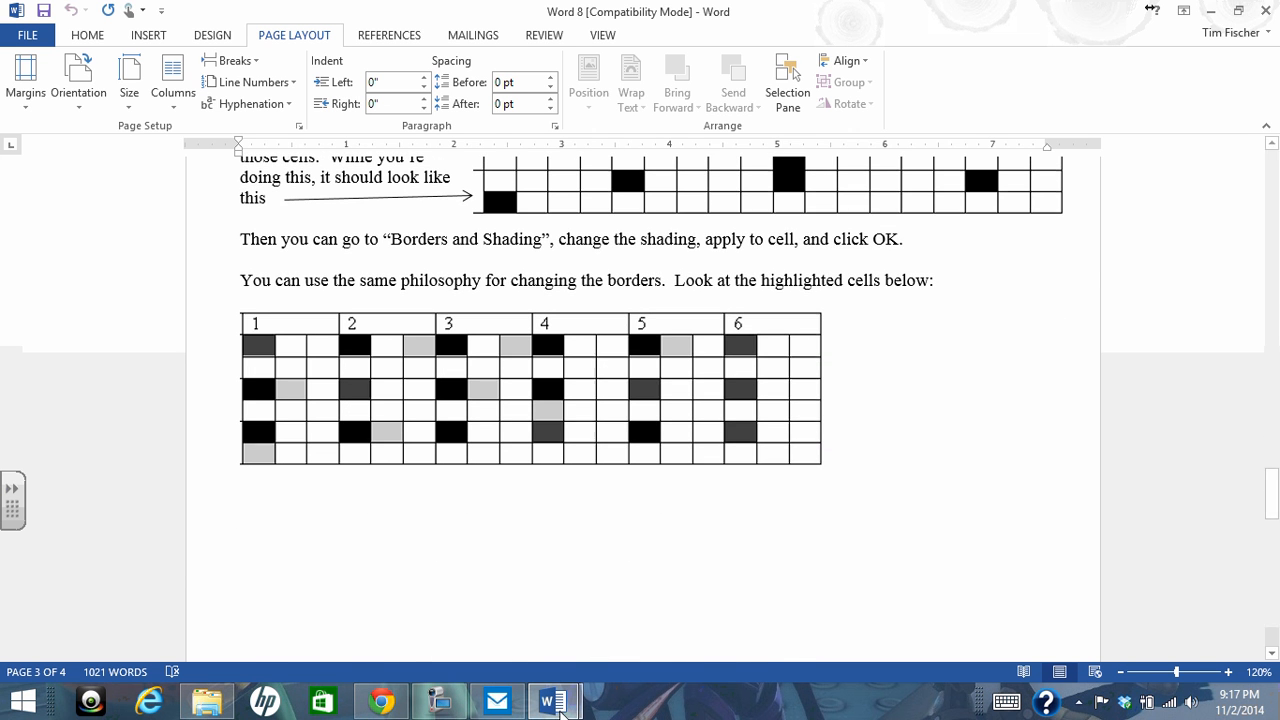
mouse_move(560, 712)
click(651, 614)
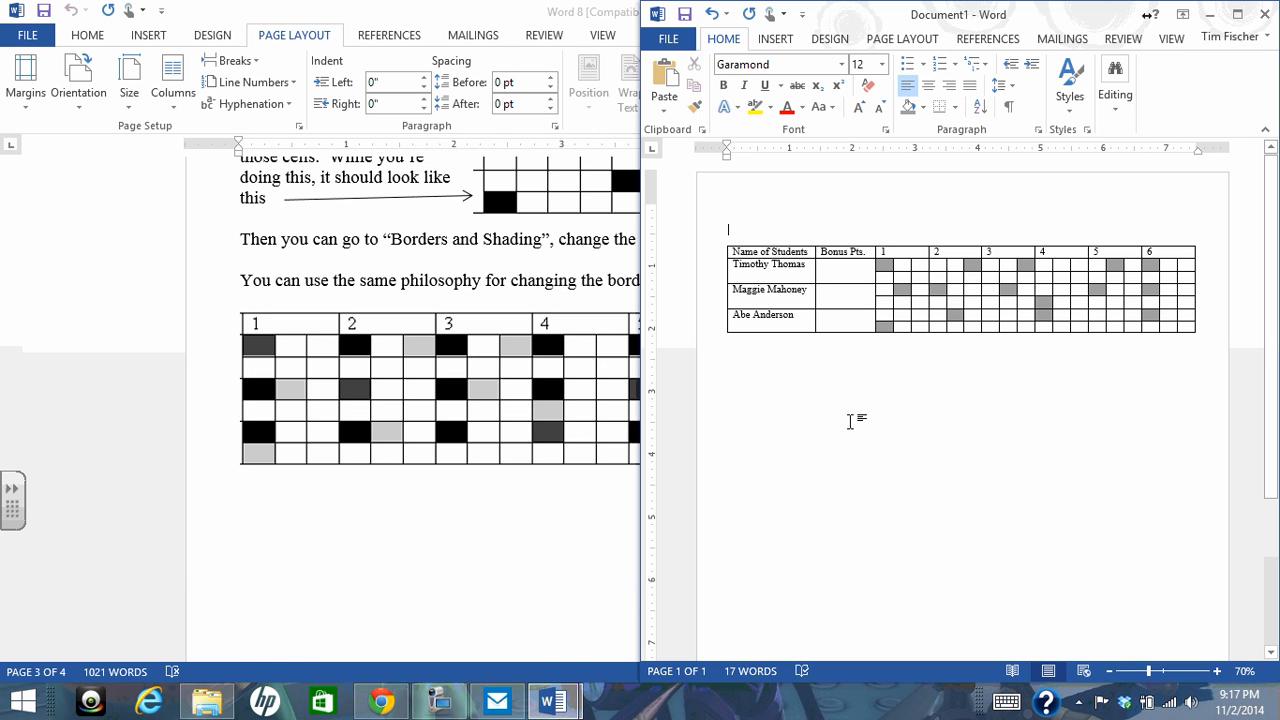
click(1238, 14)
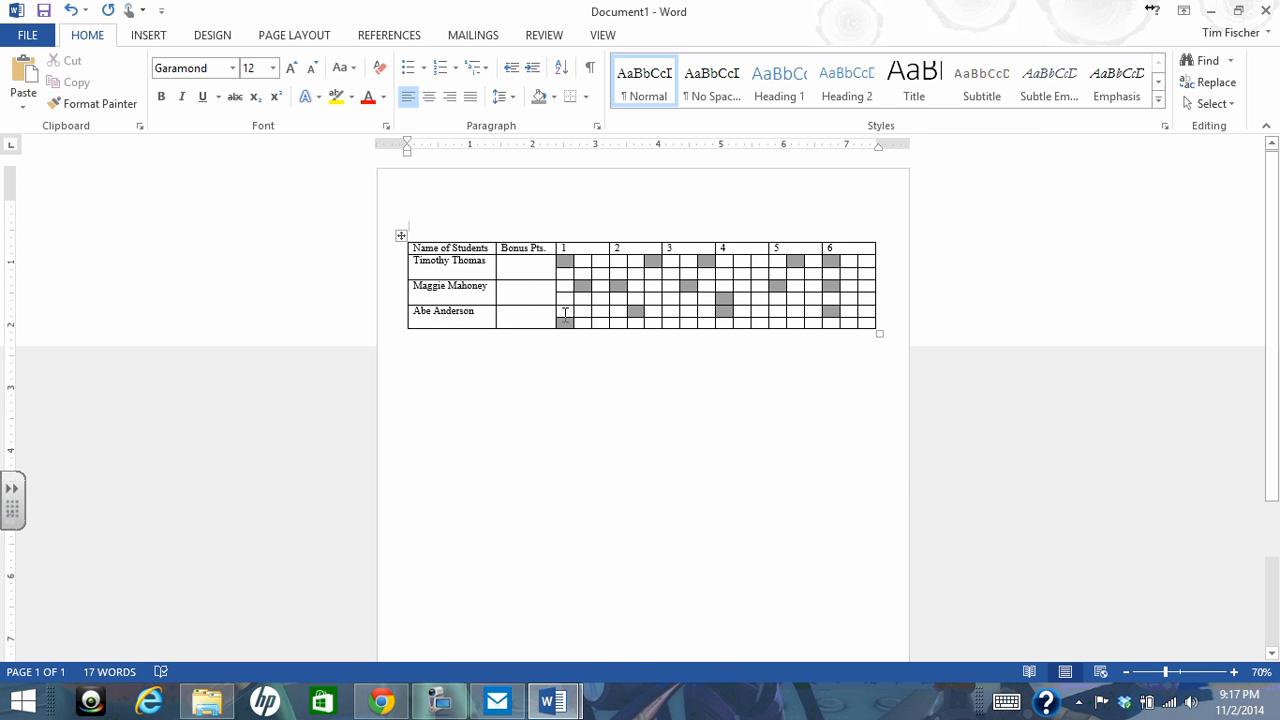
click(557, 313)
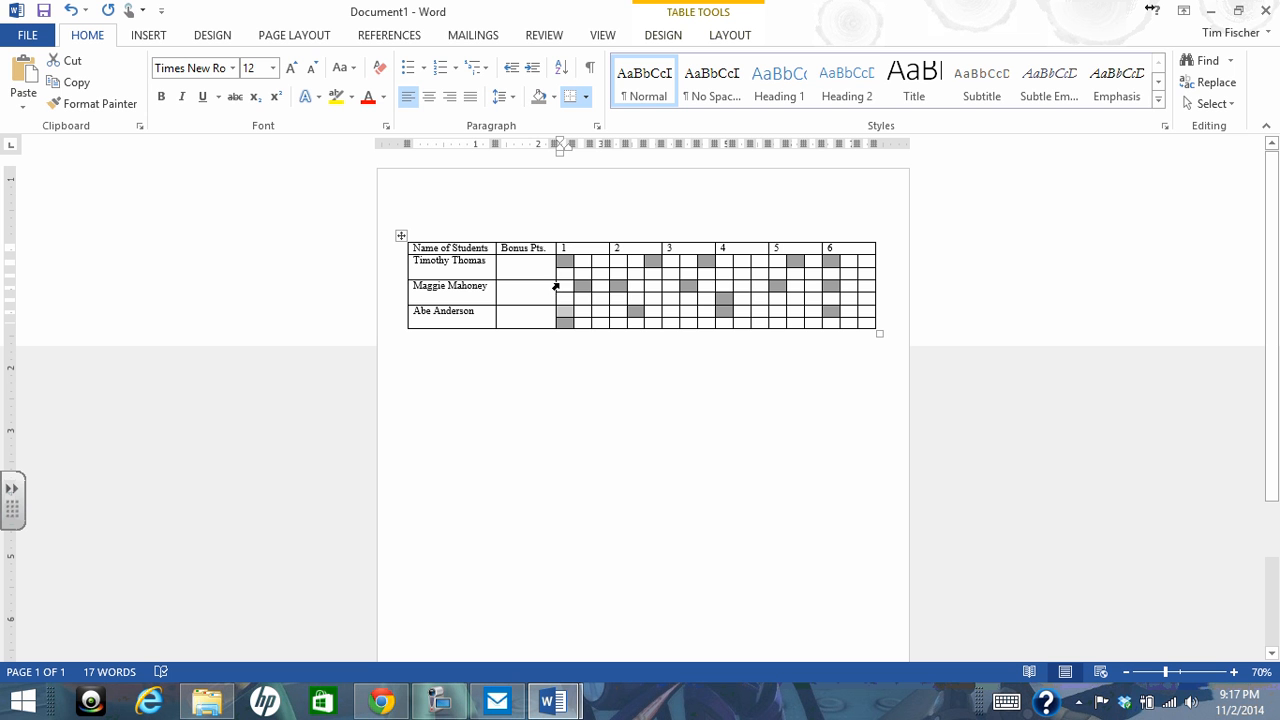
click(556, 287)
In Borders and Shading, set the selected cells' top and left borders to 1 ½ pt and remove their right and bottom borders
click(665, 36)
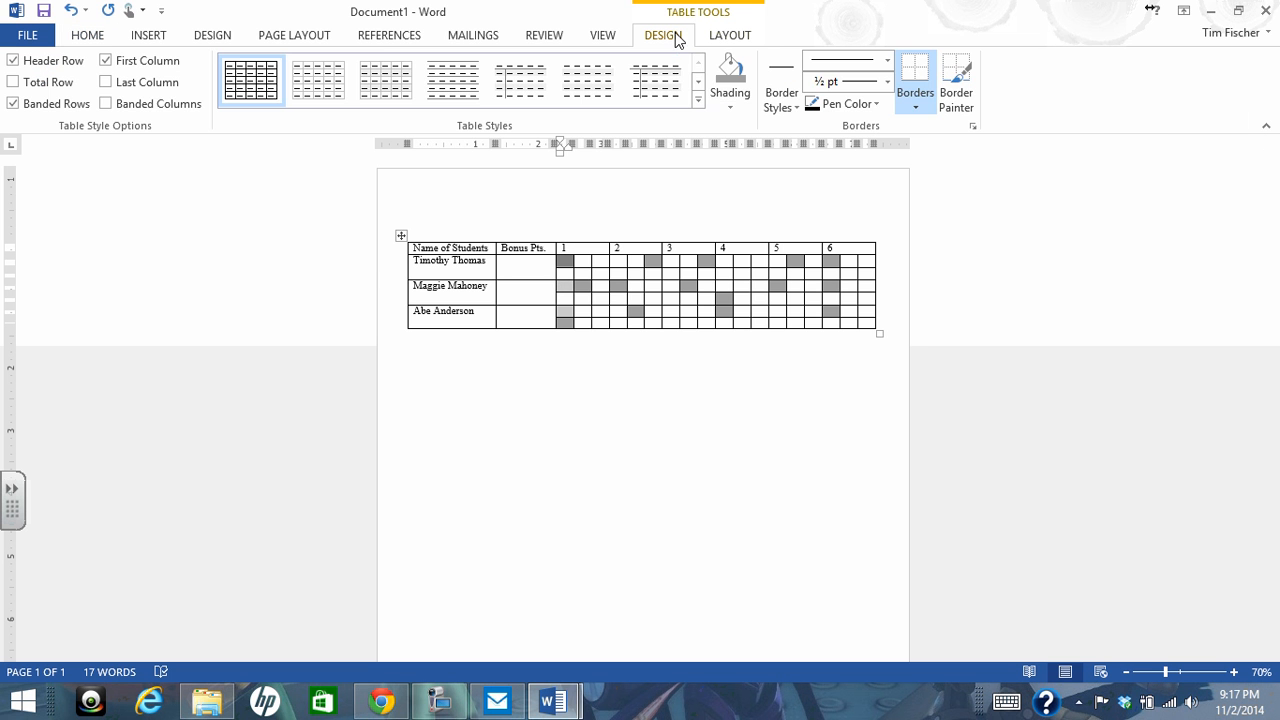
click(918, 108)
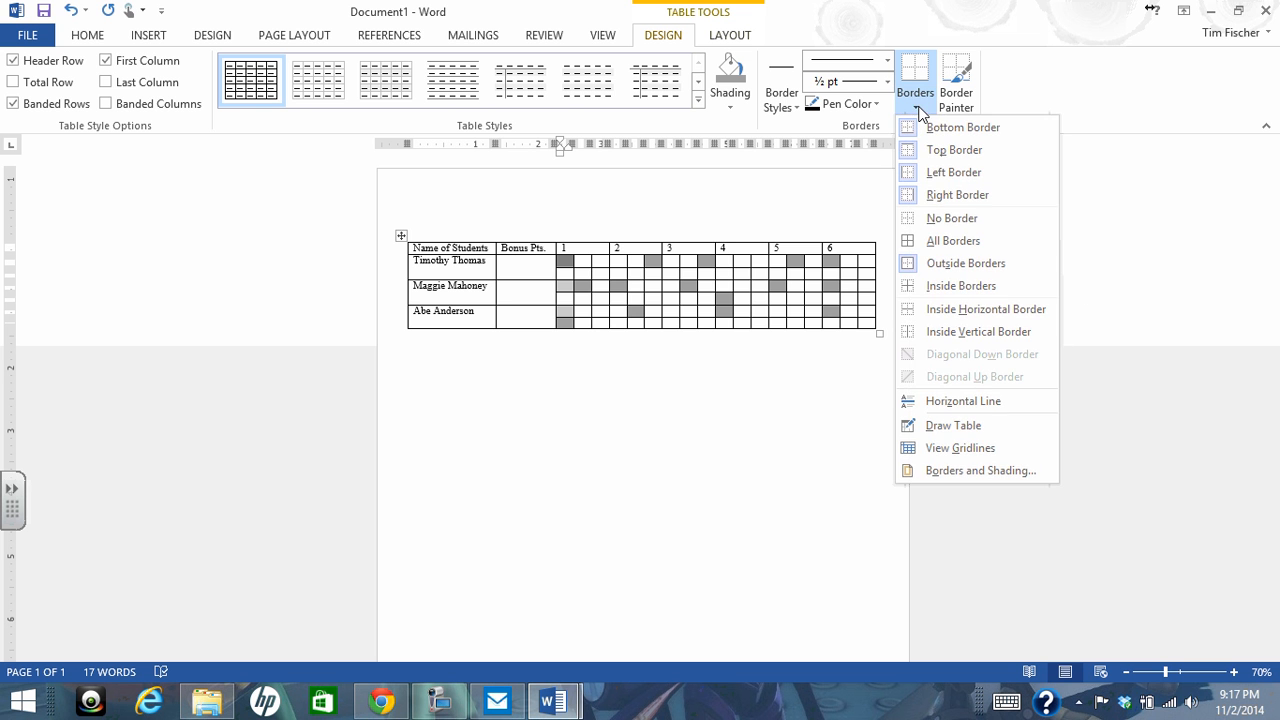
click(950, 470)
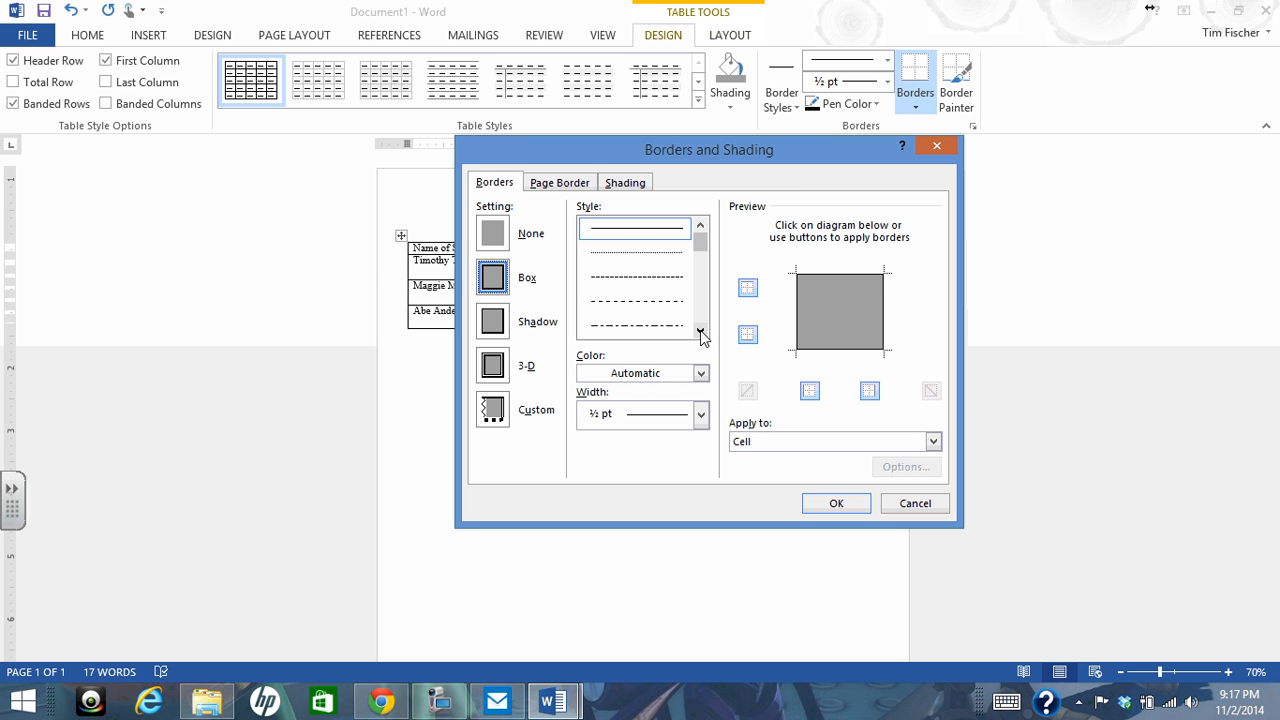
click(700, 415)
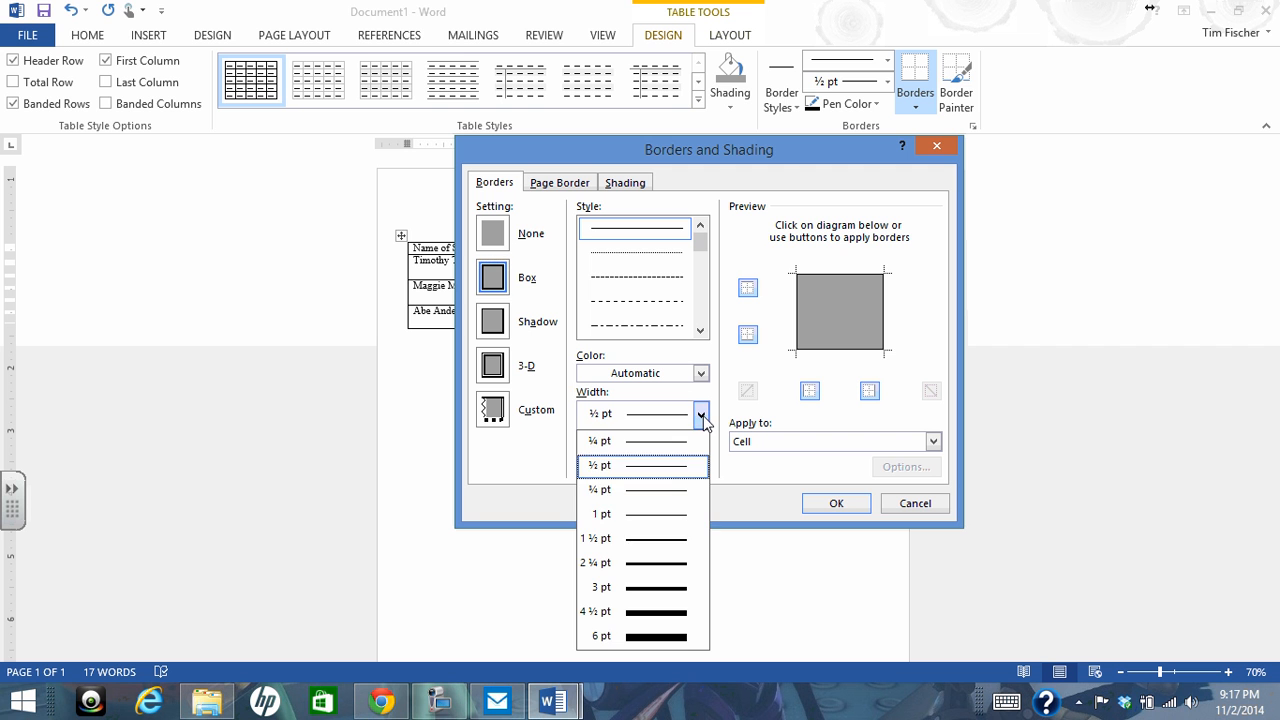
click(666, 538)
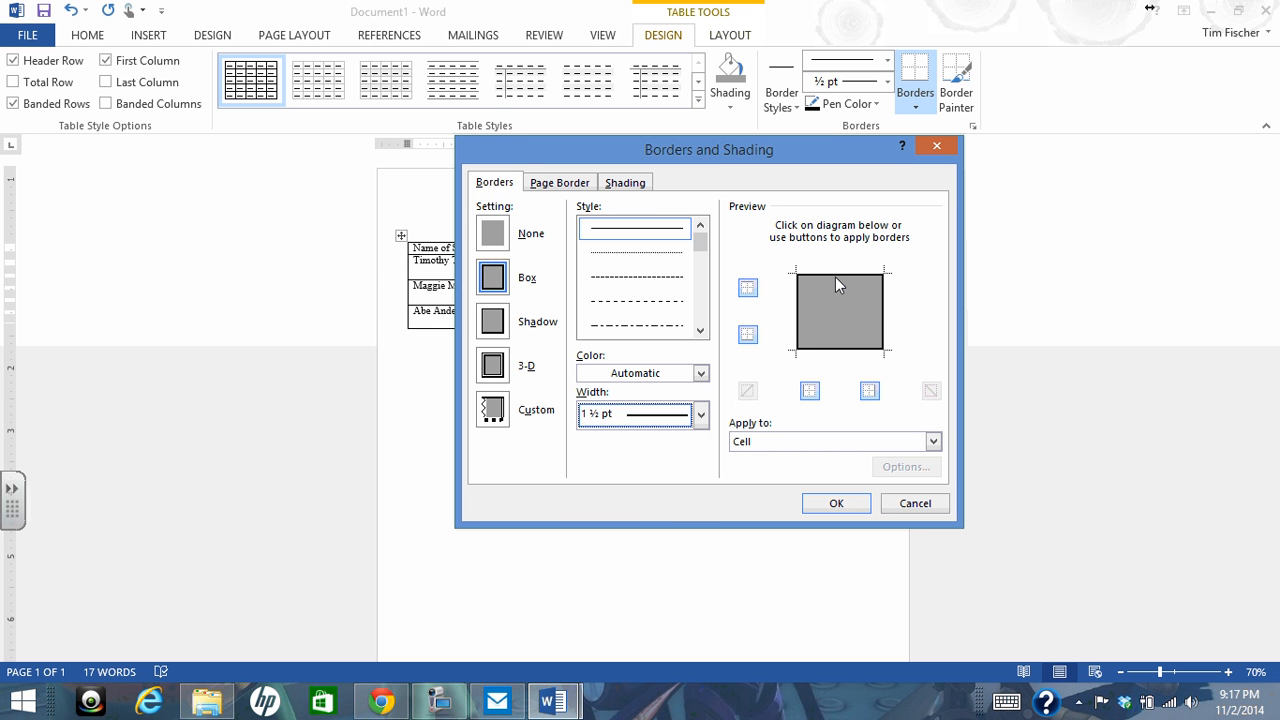
click(886, 318)
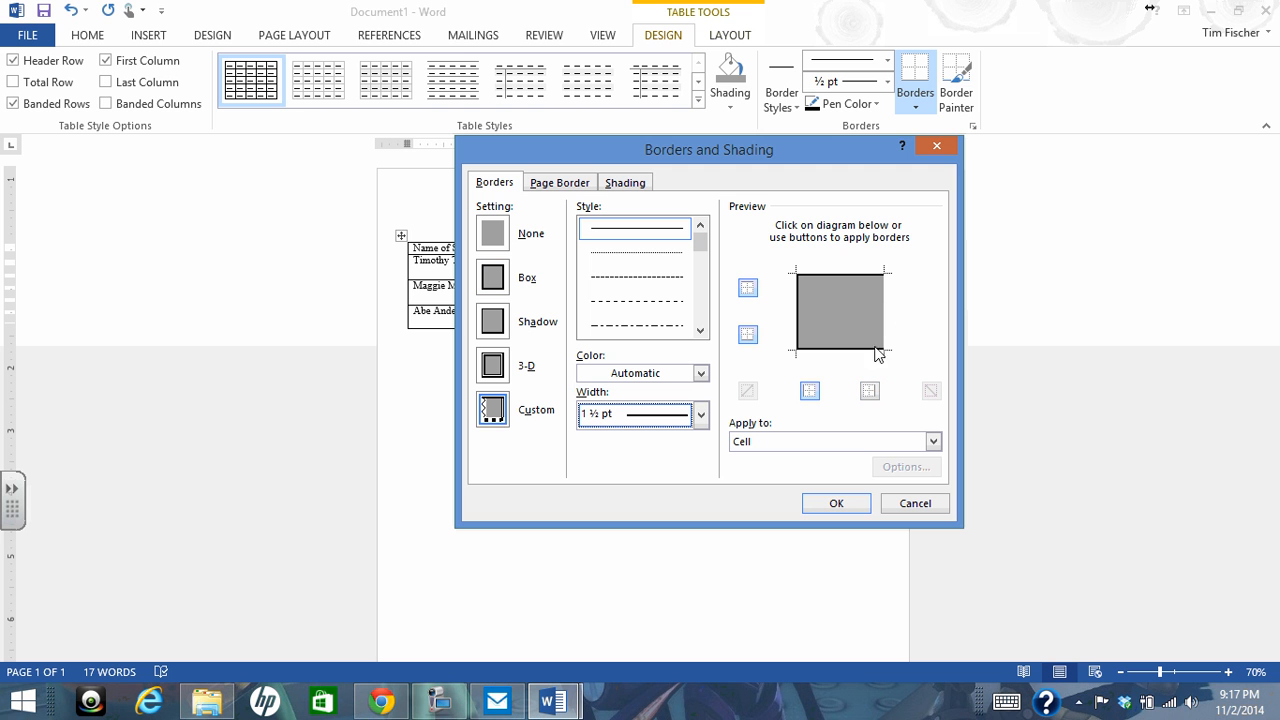
click(834, 350)
Add ¼ pt single-line bottom and right borders, apply the border settings to the selected cells, and clear the selection
click(651, 237)
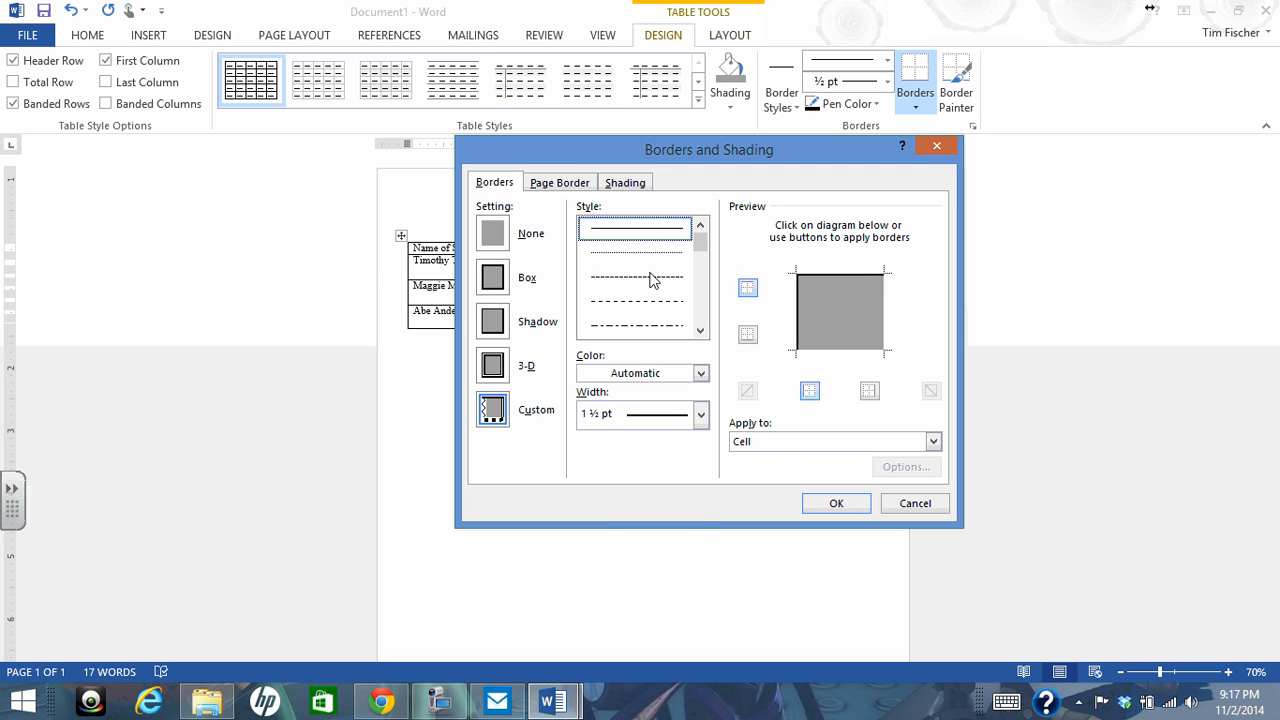
click(701, 414)
click(668, 450)
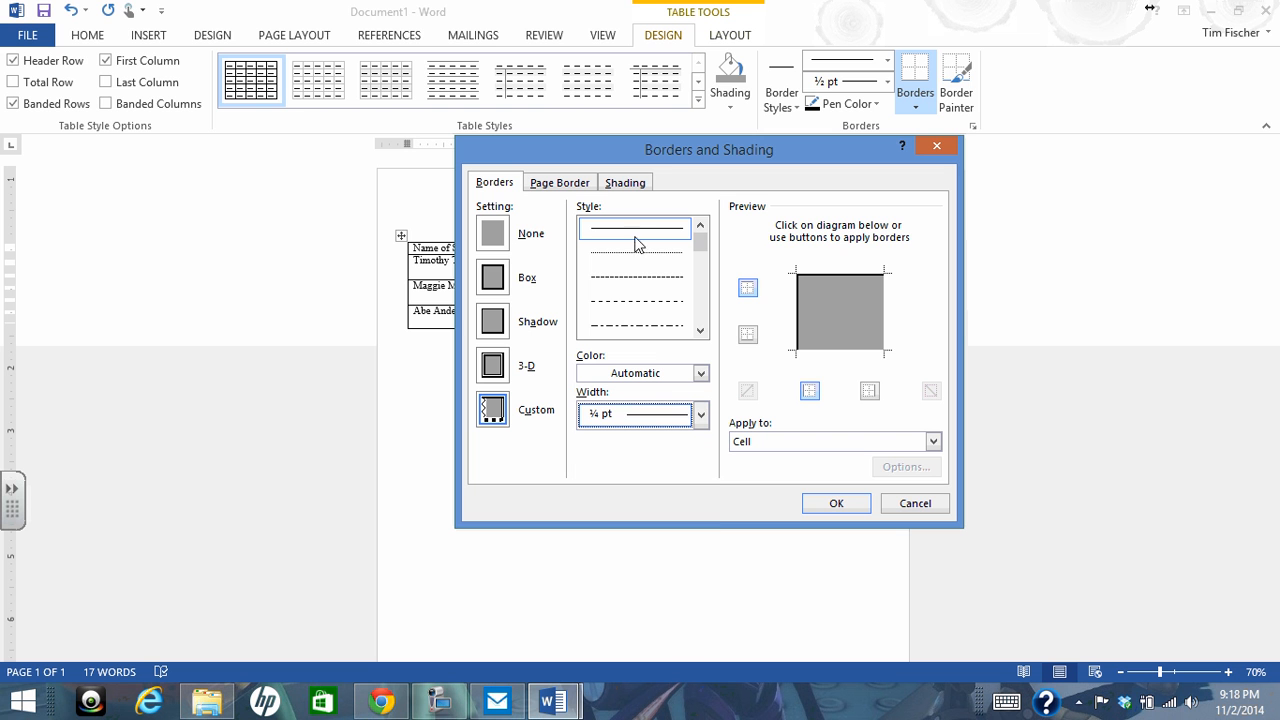
click(838, 350)
click(882, 317)
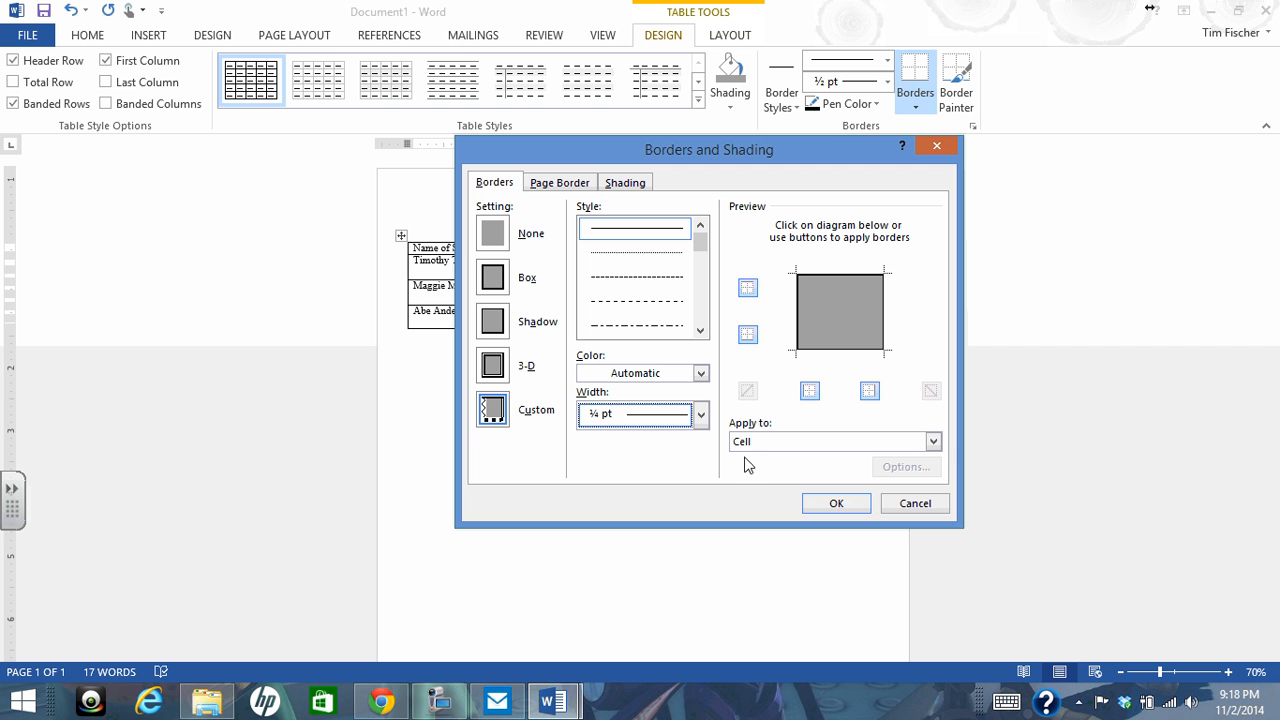
click(932, 448)
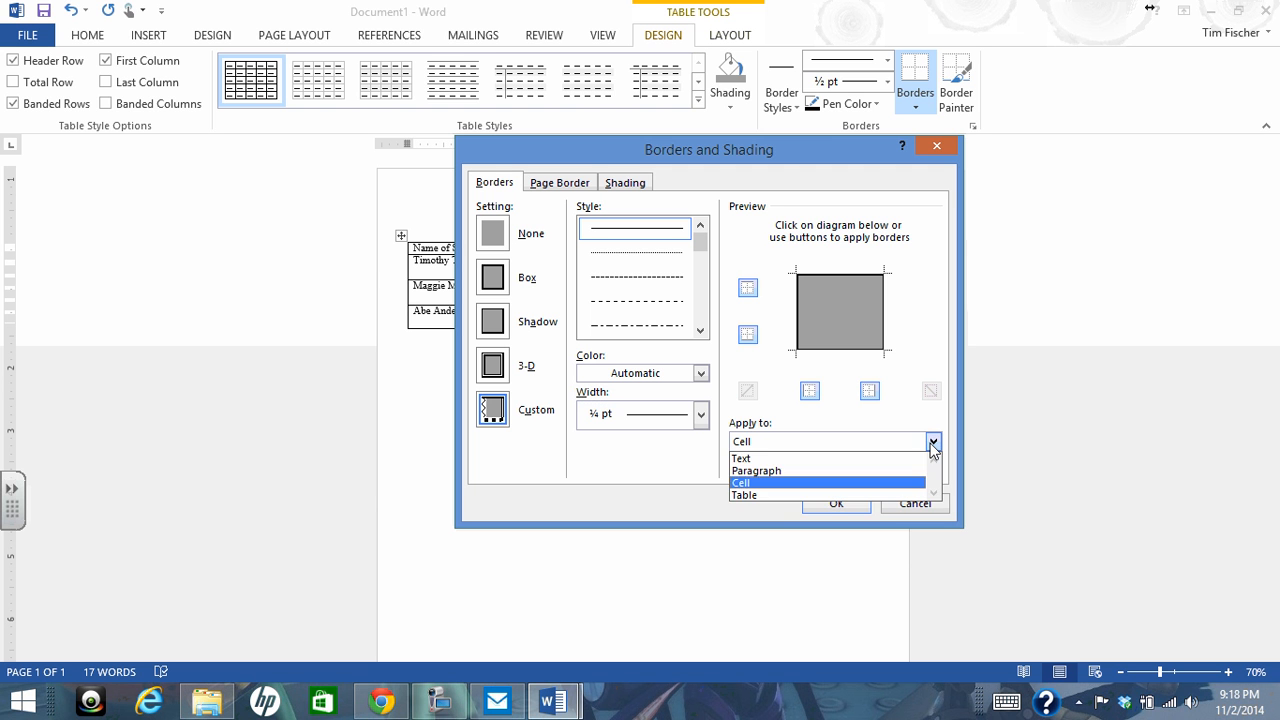
click(930, 443)
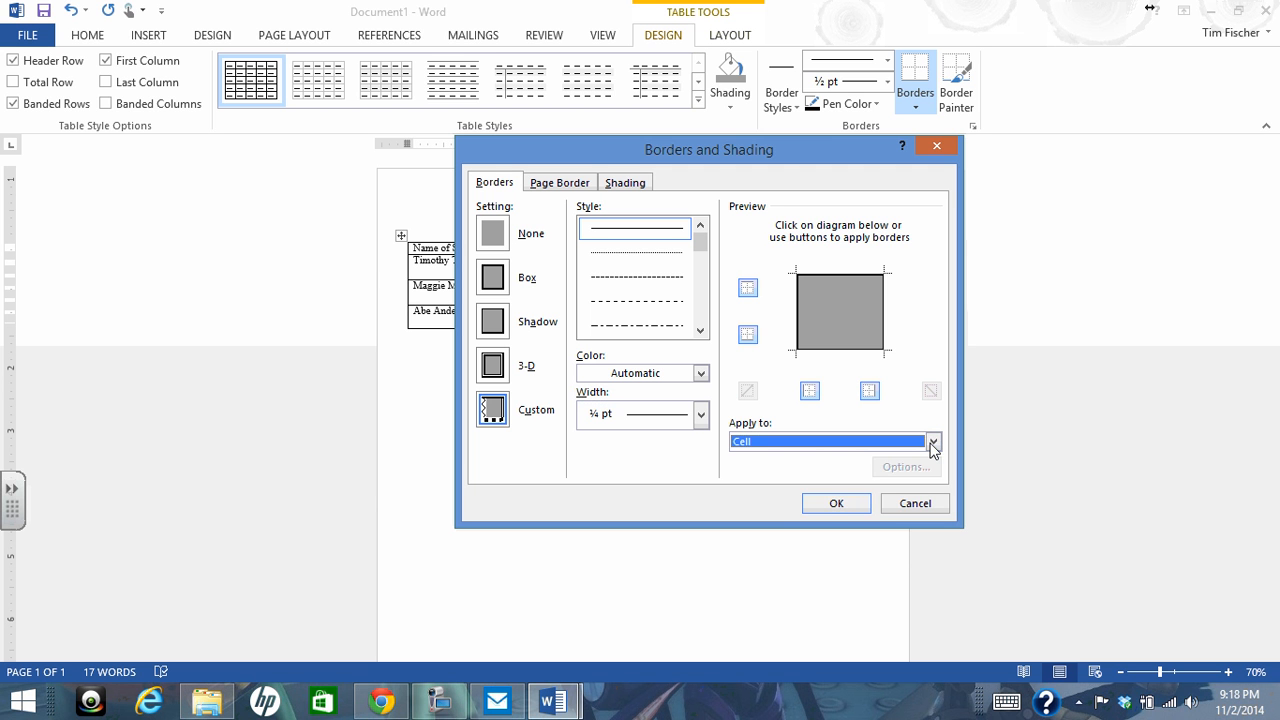
click(831, 505)
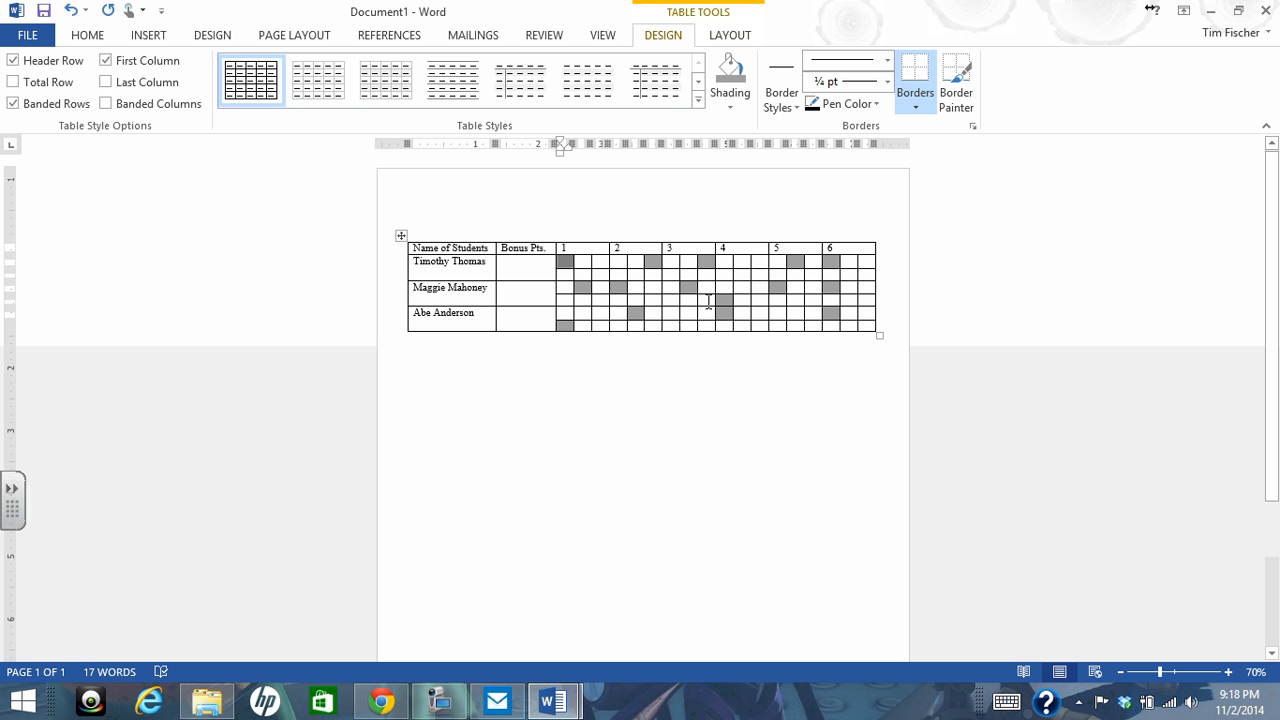
click(626, 381)
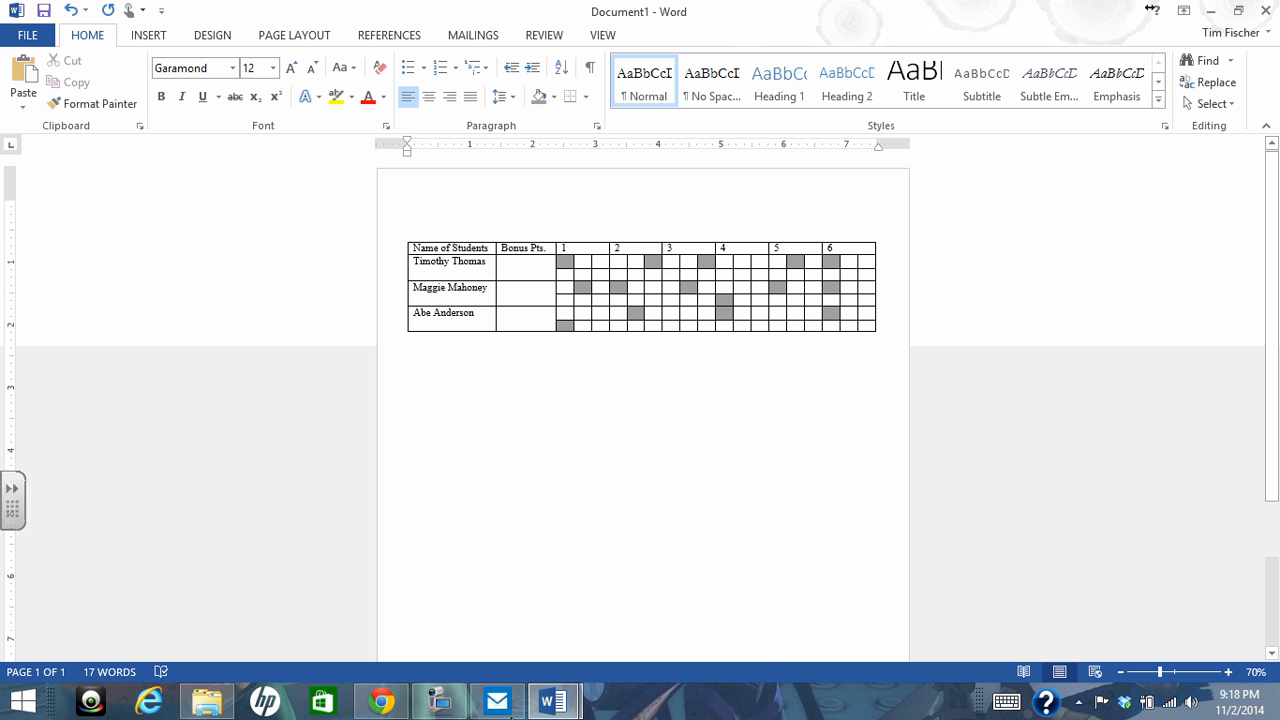
Compare Document1's table with Word 8's highlighted border cells and its finished table with 1.5 pt. and 3 pt. borders
mouse_move(553, 702)
click(537, 655)
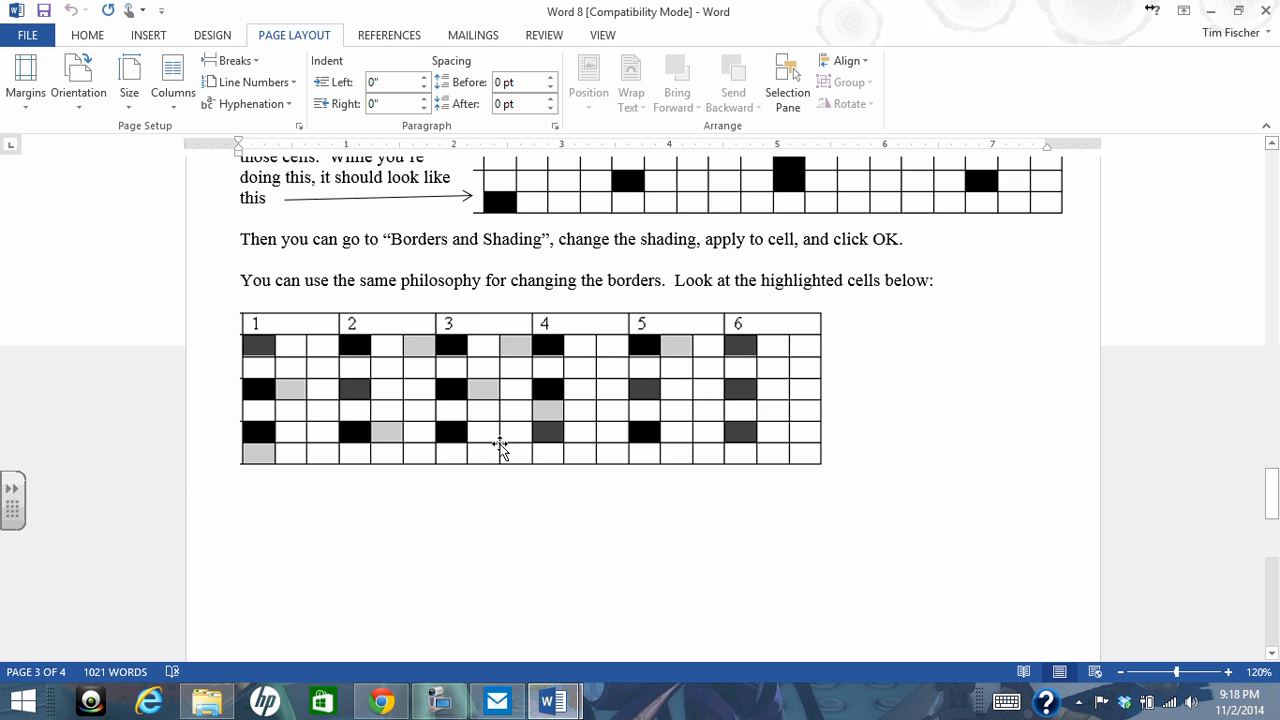
scroll(500, 447, up, 15)
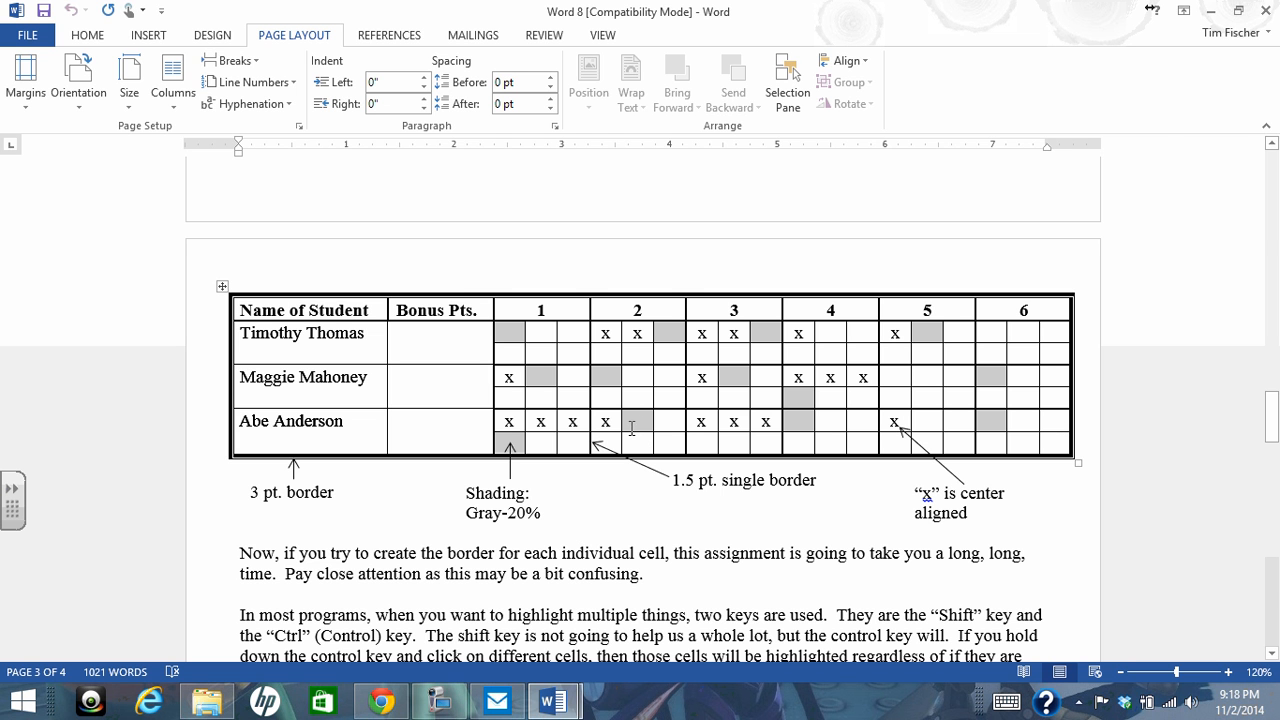
mouse_move(552, 700)
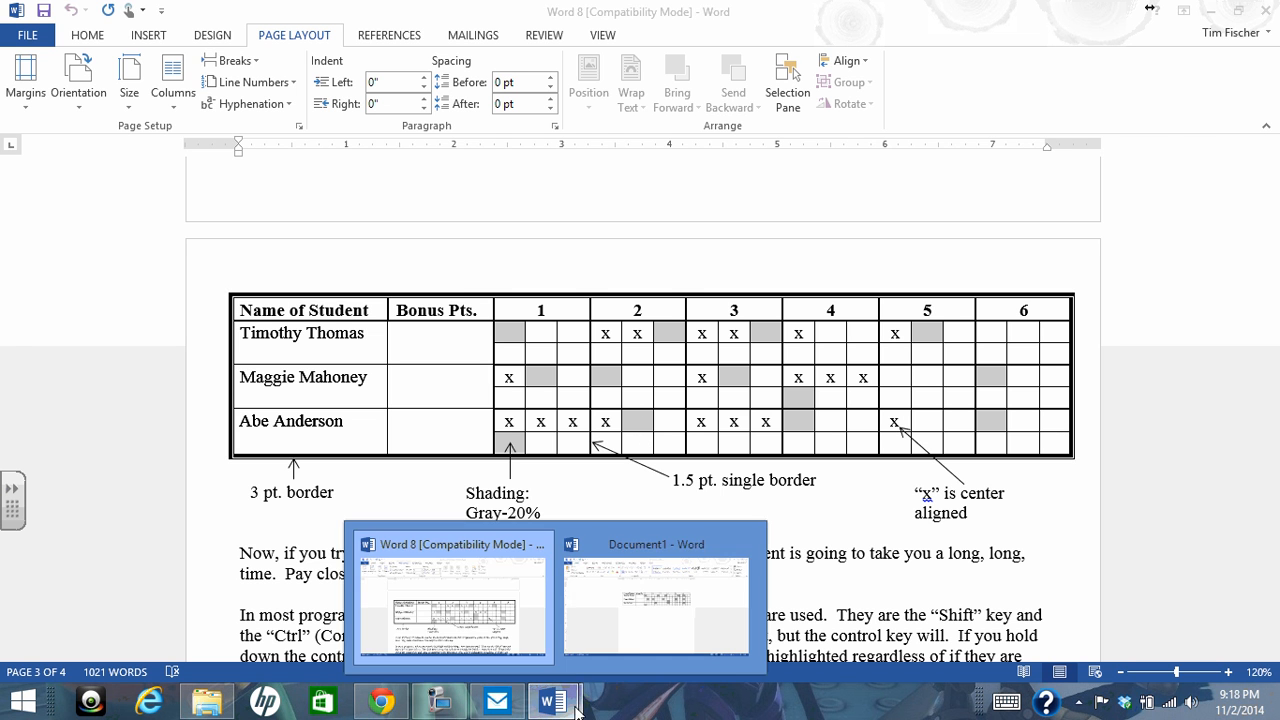
click(627, 636)
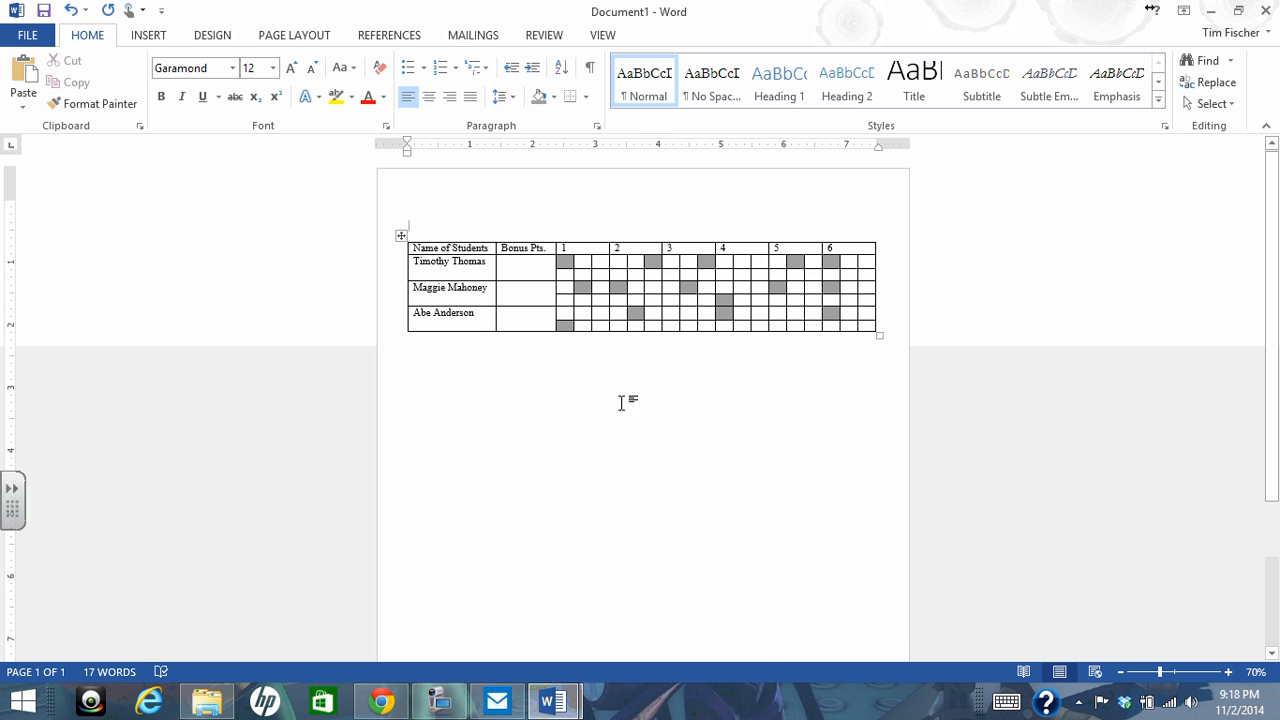
mouse_move(552, 700)
click(515, 635)
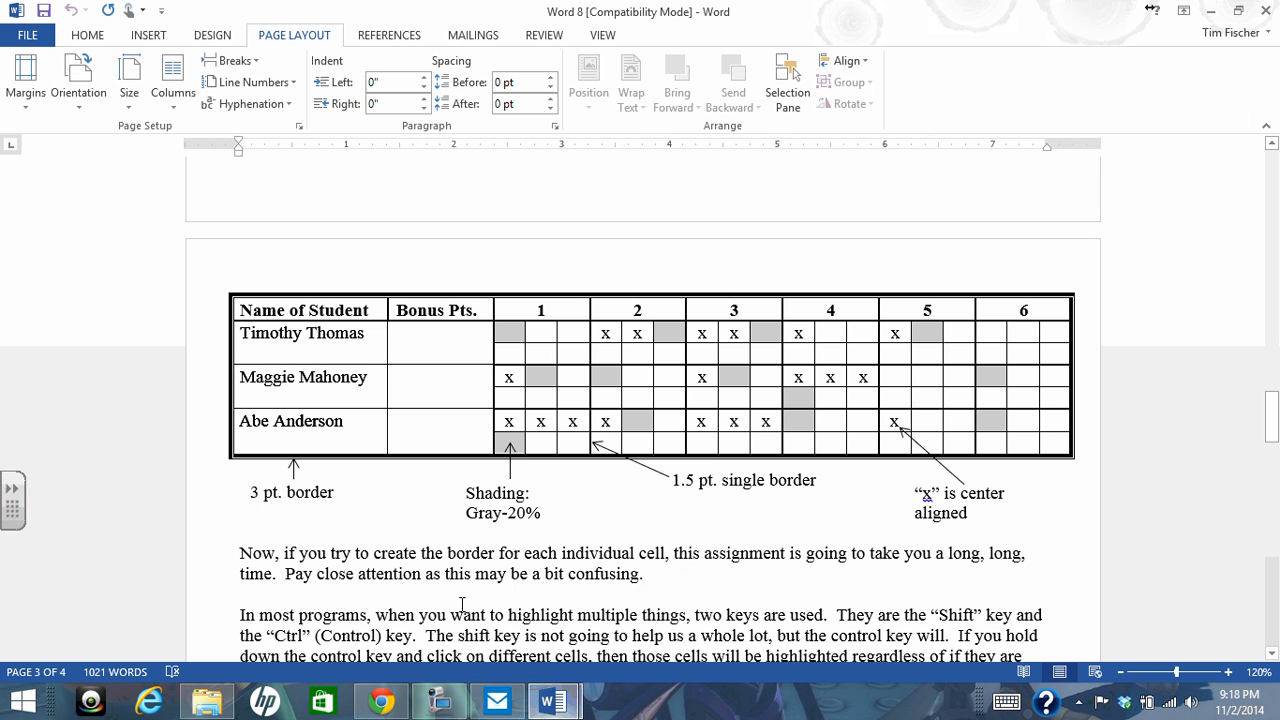
Review Word 8 from the opening target table to the final border and saving instructions, and highlight the closing phrase "Pursue Excellence"
scroll(600, 432, up, 15)
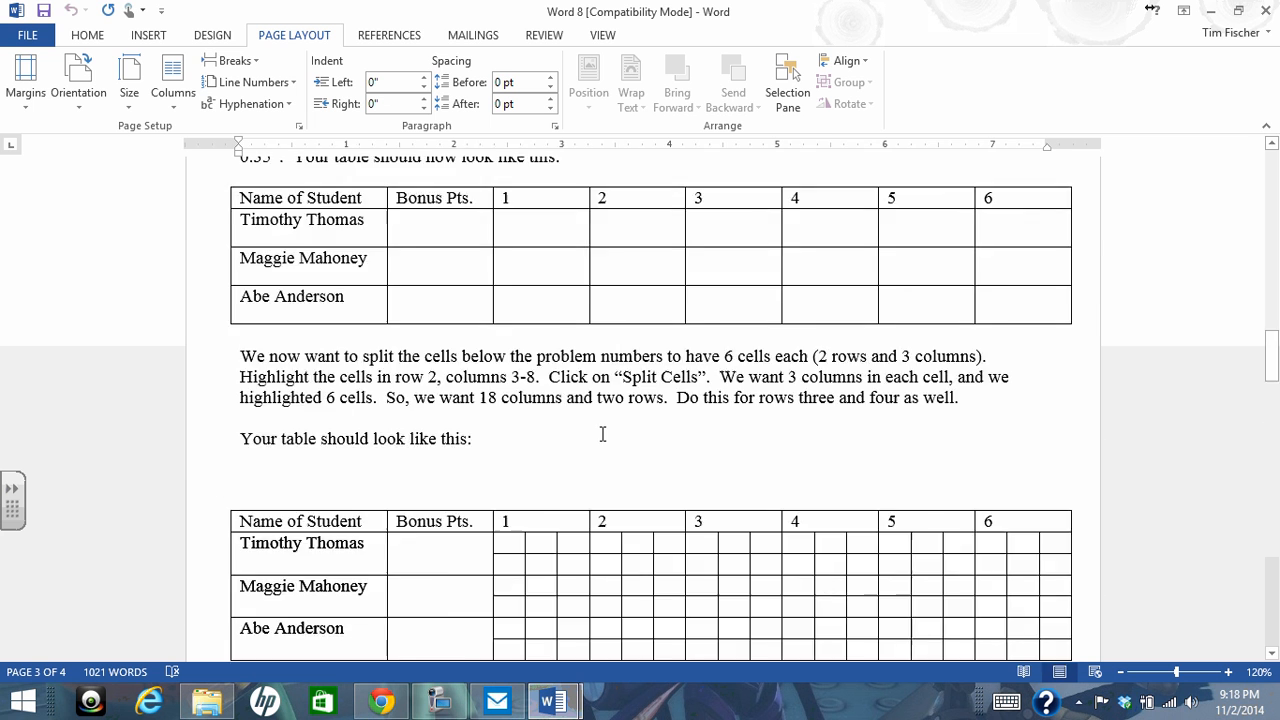
scroll(600, 432, up, 10)
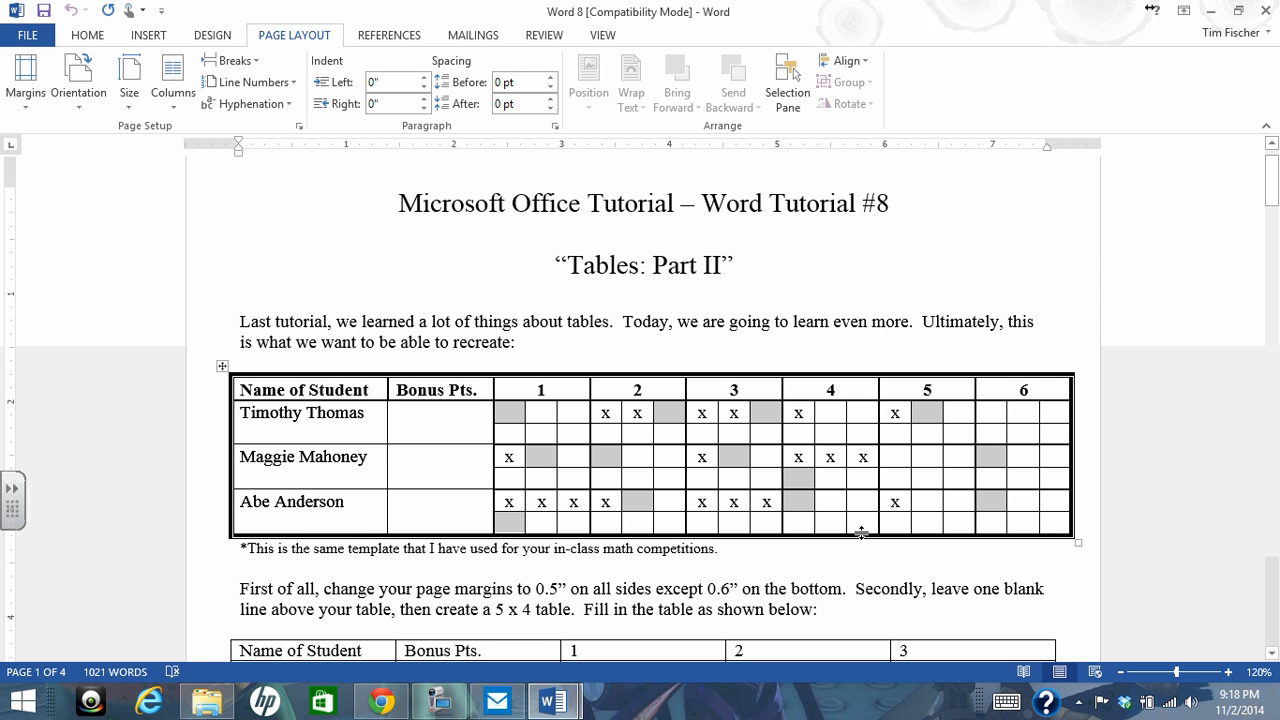
scroll(862, 532, down, 20)
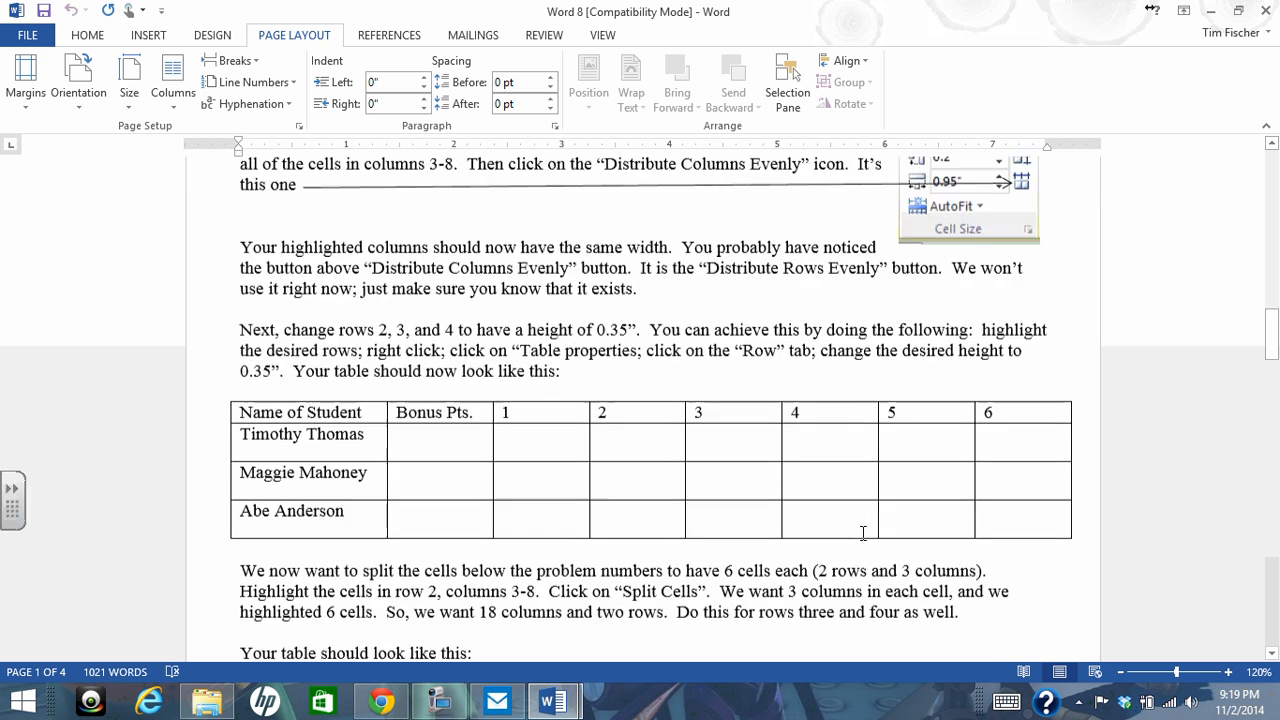
scroll(862, 532, down, 20)
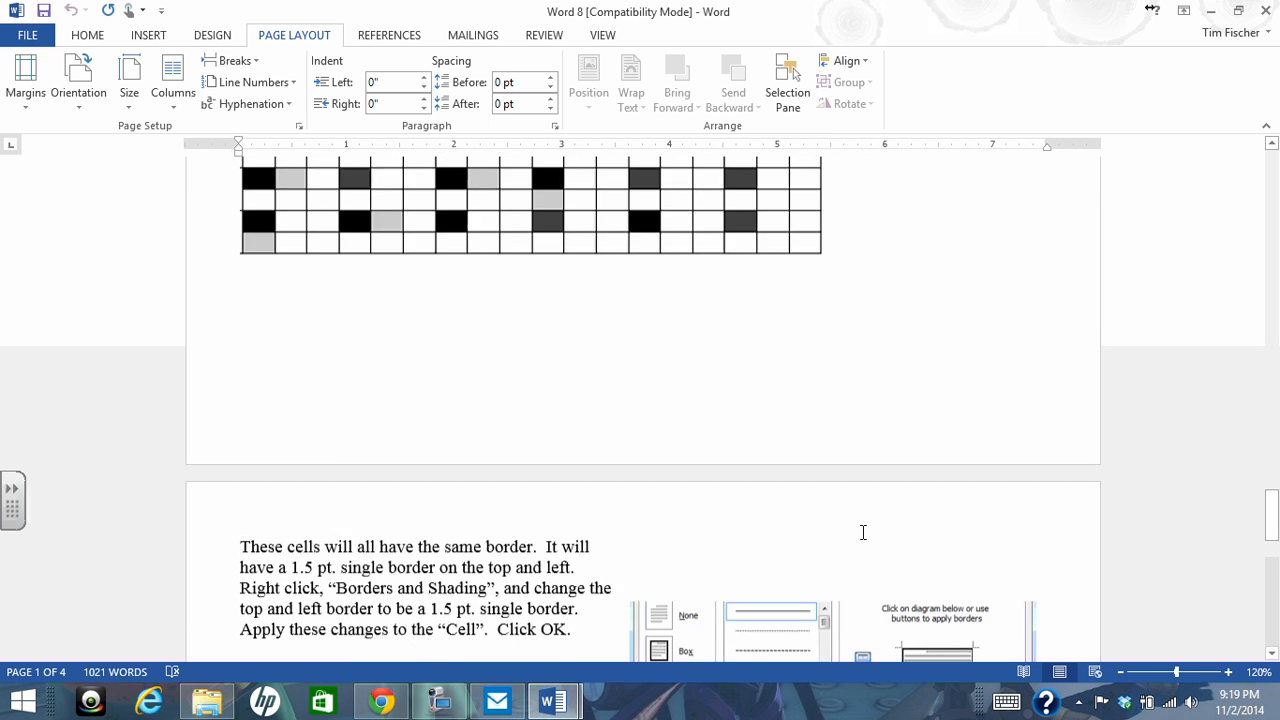
scroll(862, 532, down, 5)
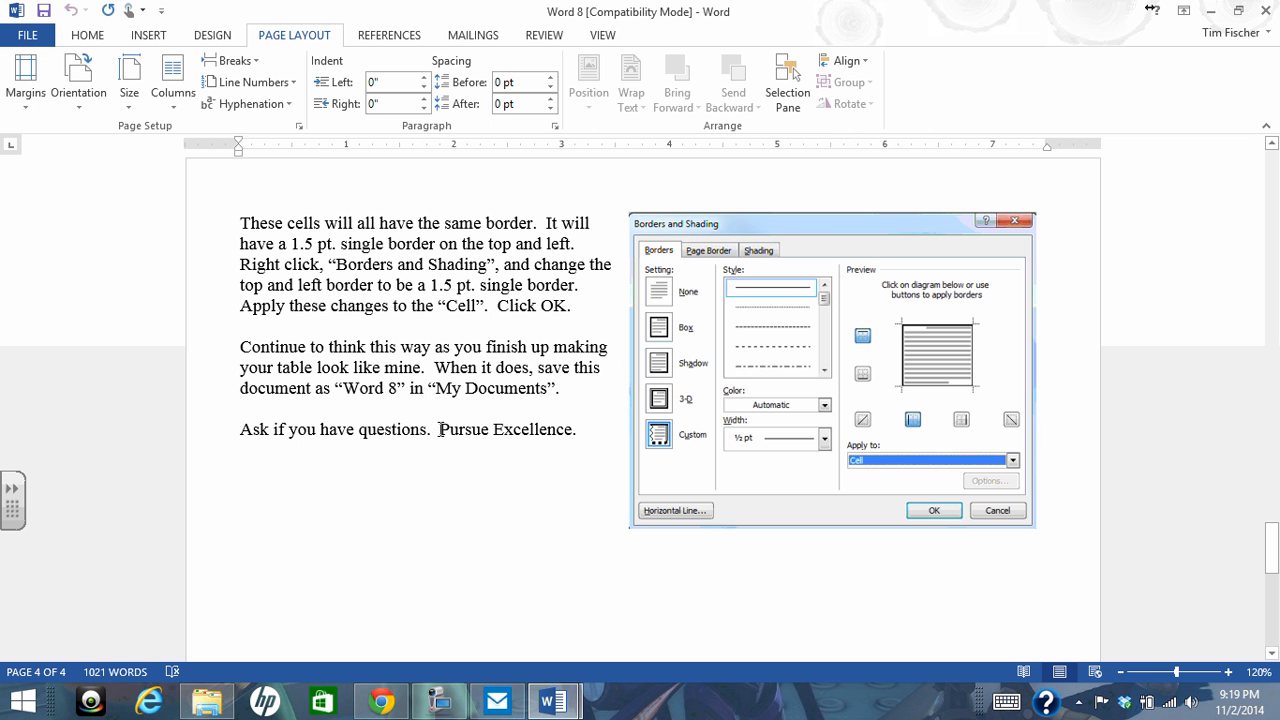
drag(441, 429, 572, 430)
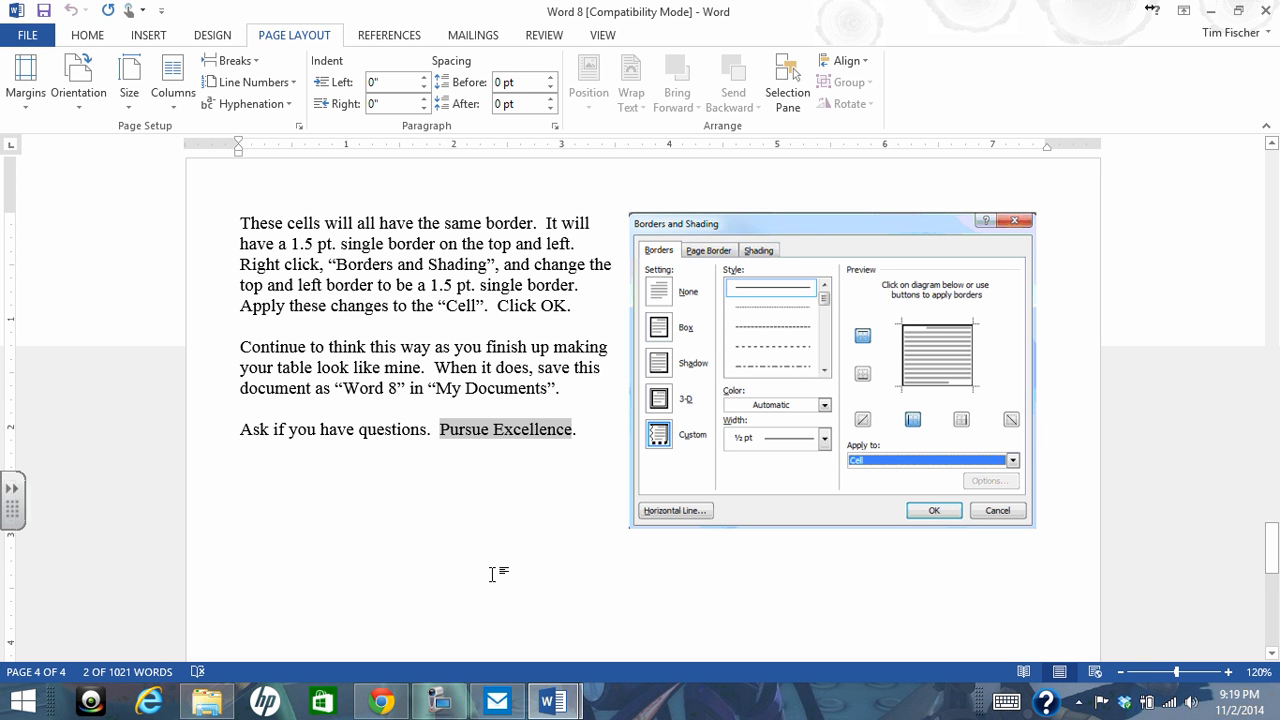
click(440, 702)
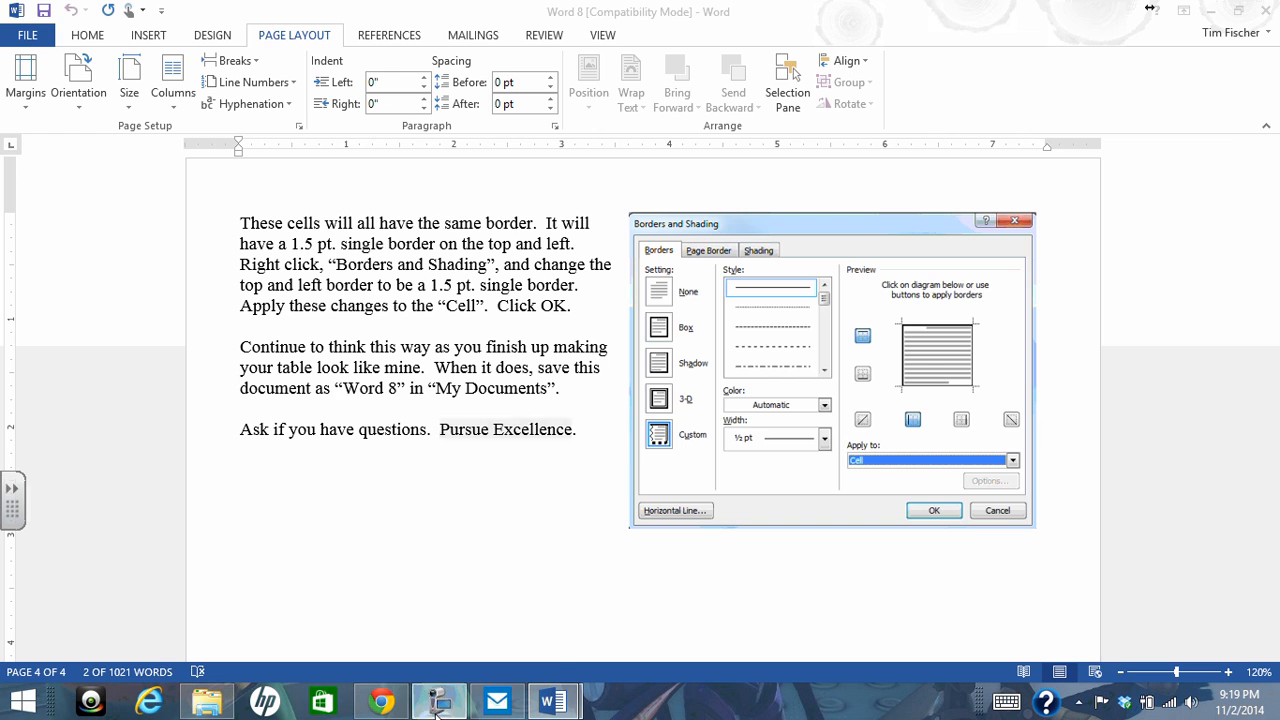